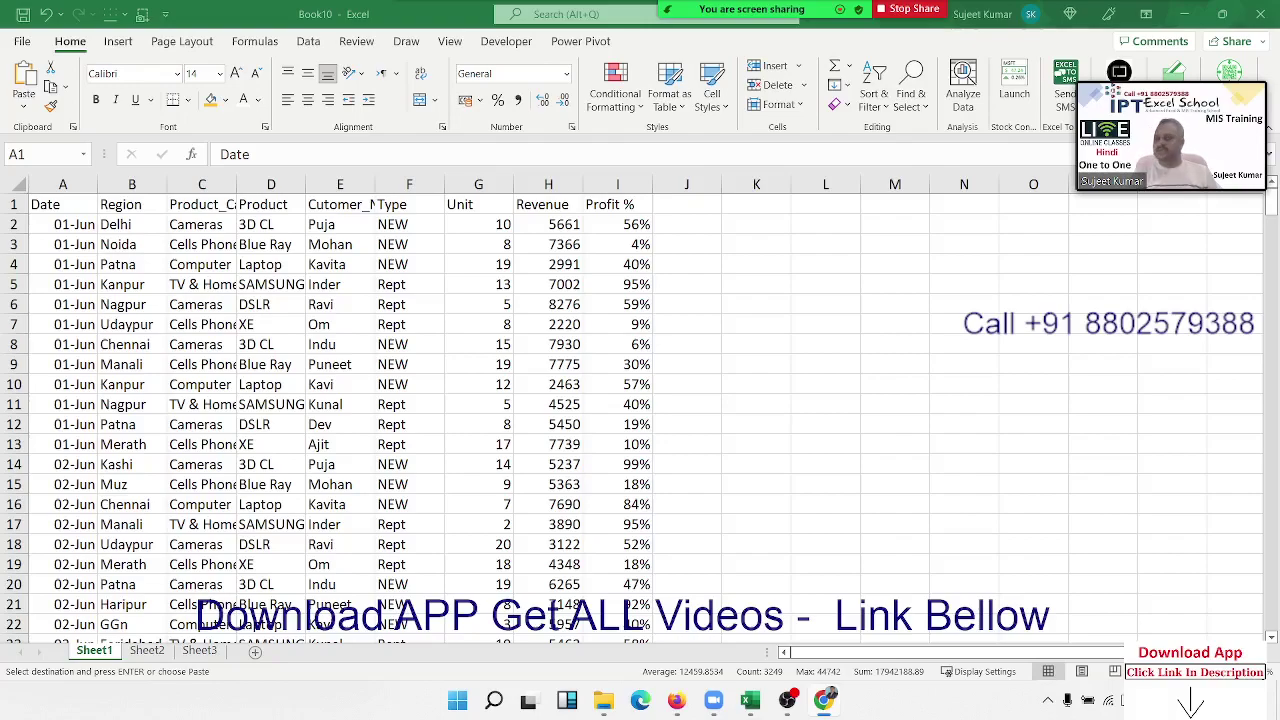
Paste the copied sales table, Date through Profit %, into Sheet1 at A1
key(ctrl+v)
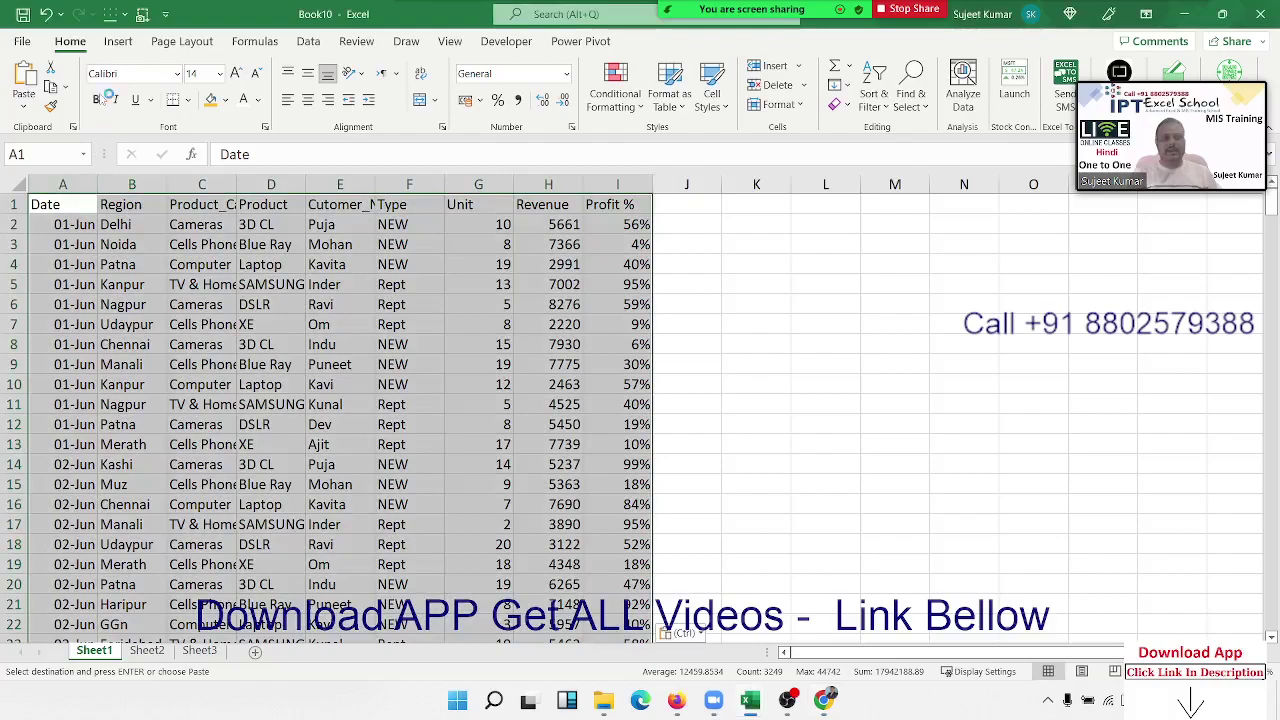
Build a PivotTable on a new sheet with Region rows and Sum of Unit values, totalling 3778
click(116, 45)
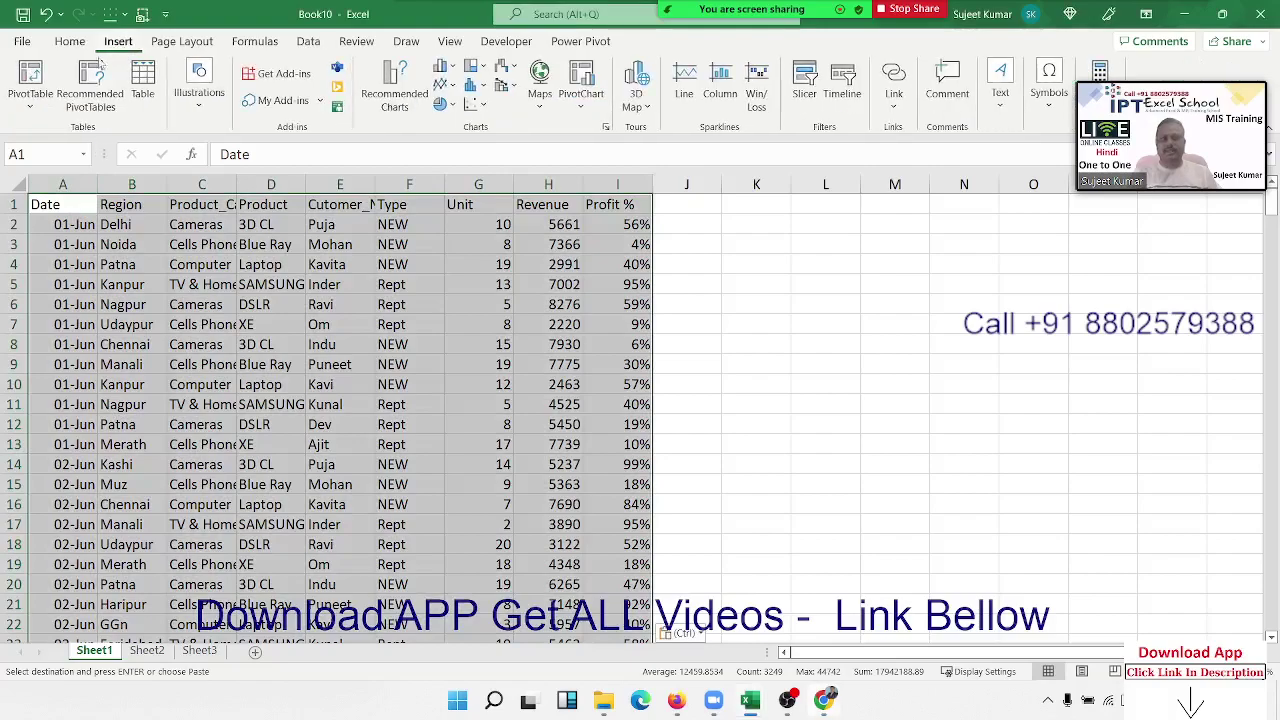
click(30, 80)
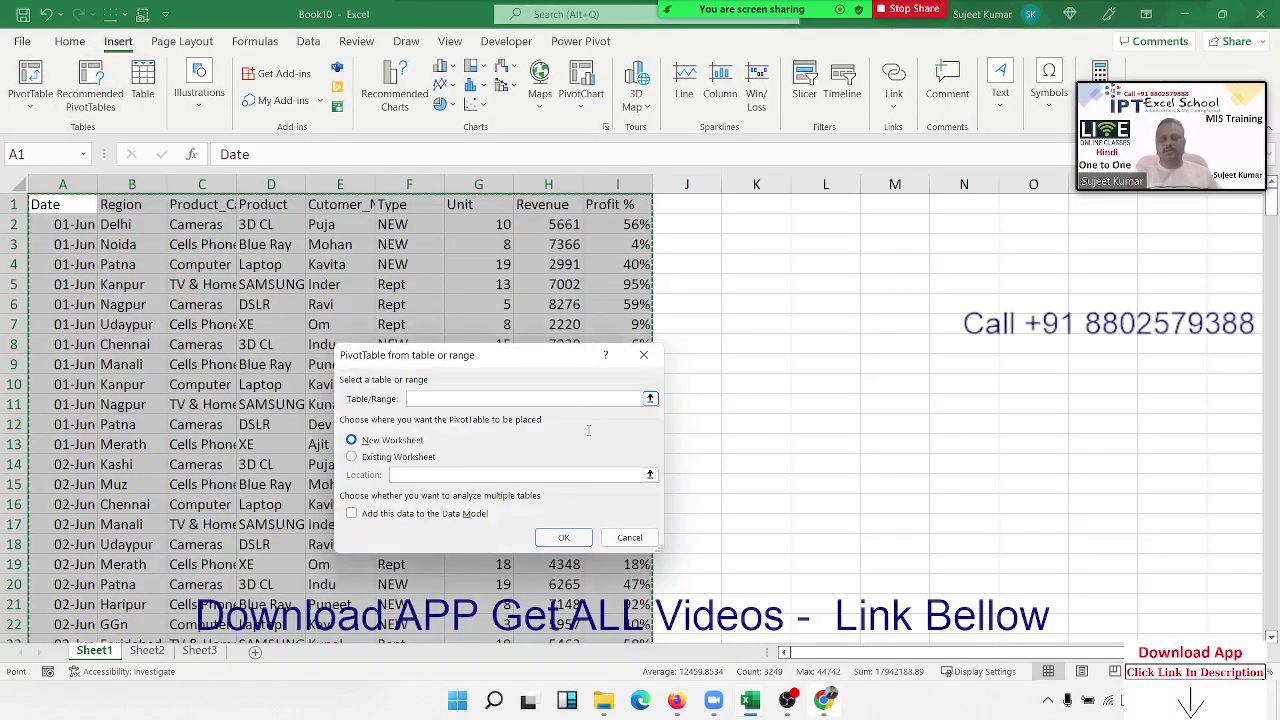
click(566, 534)
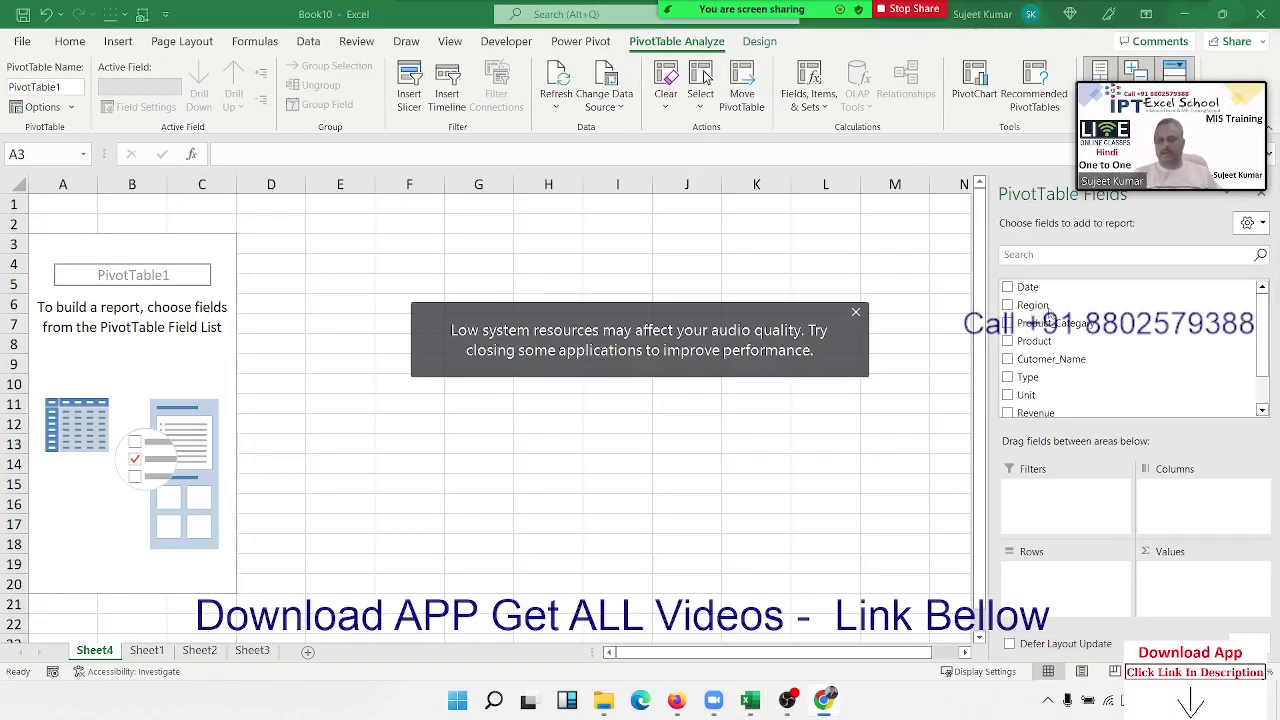
drag(1050, 318, 1064, 575)
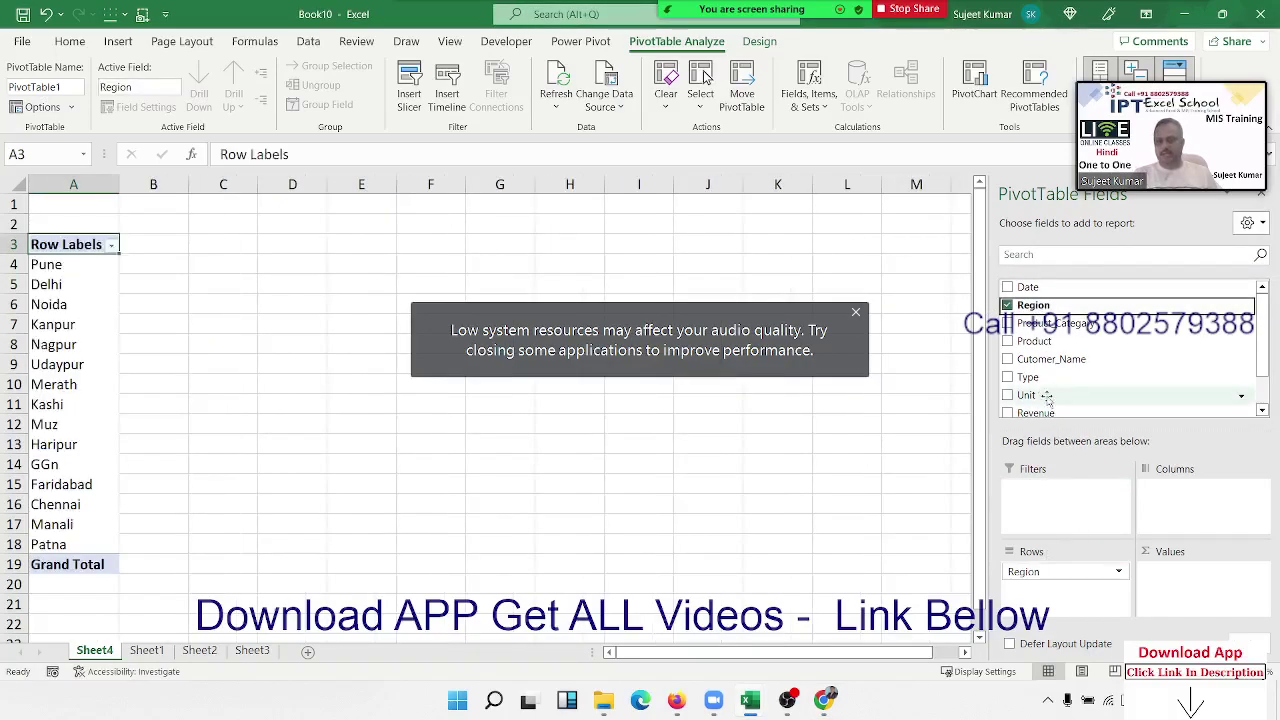
drag(1046, 397, 1176, 602)
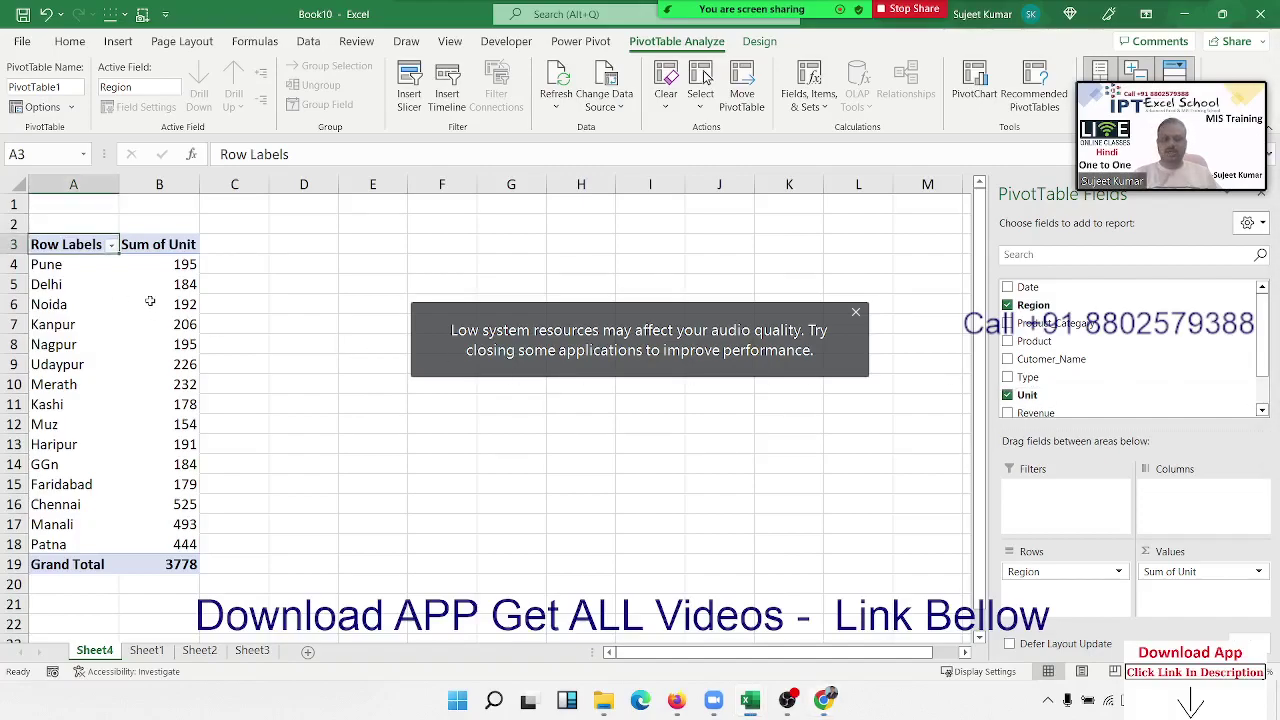
Sort regions by Sum of Unit smallest-first, then largest-first, so Chennai 525 leads and Muz 154 ends
right_click(181, 310)
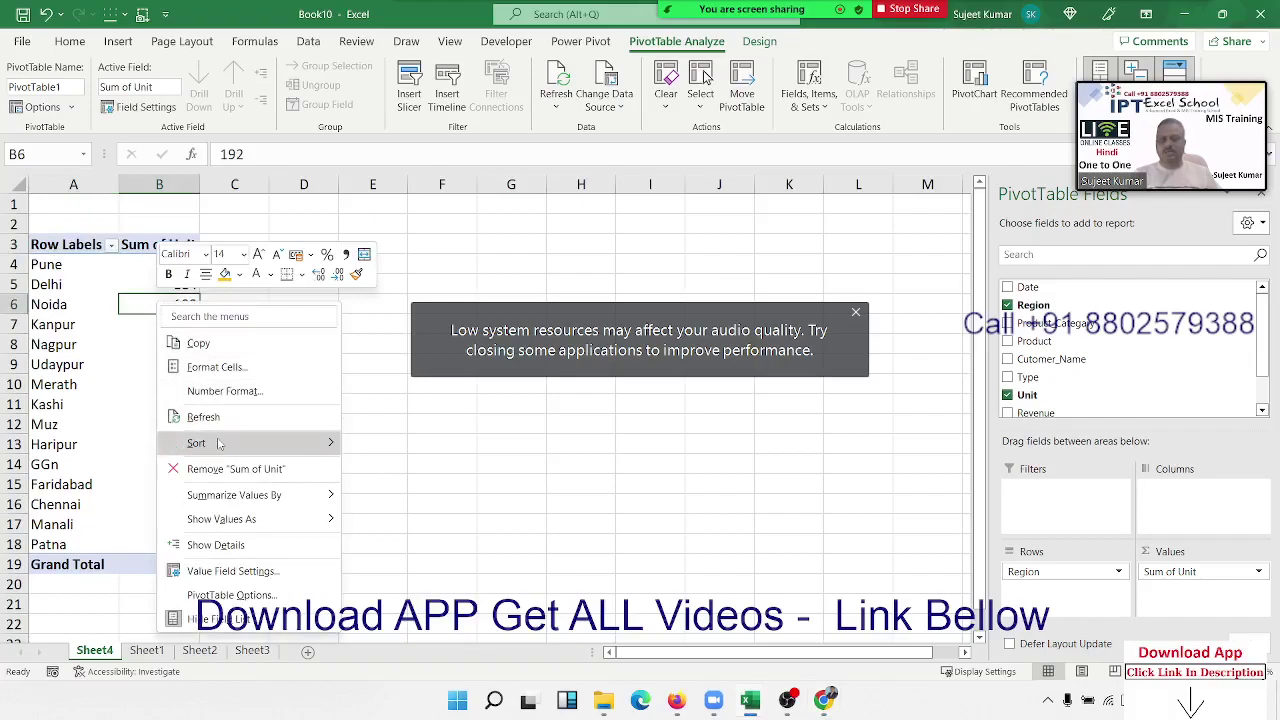
mouse_move(220, 444)
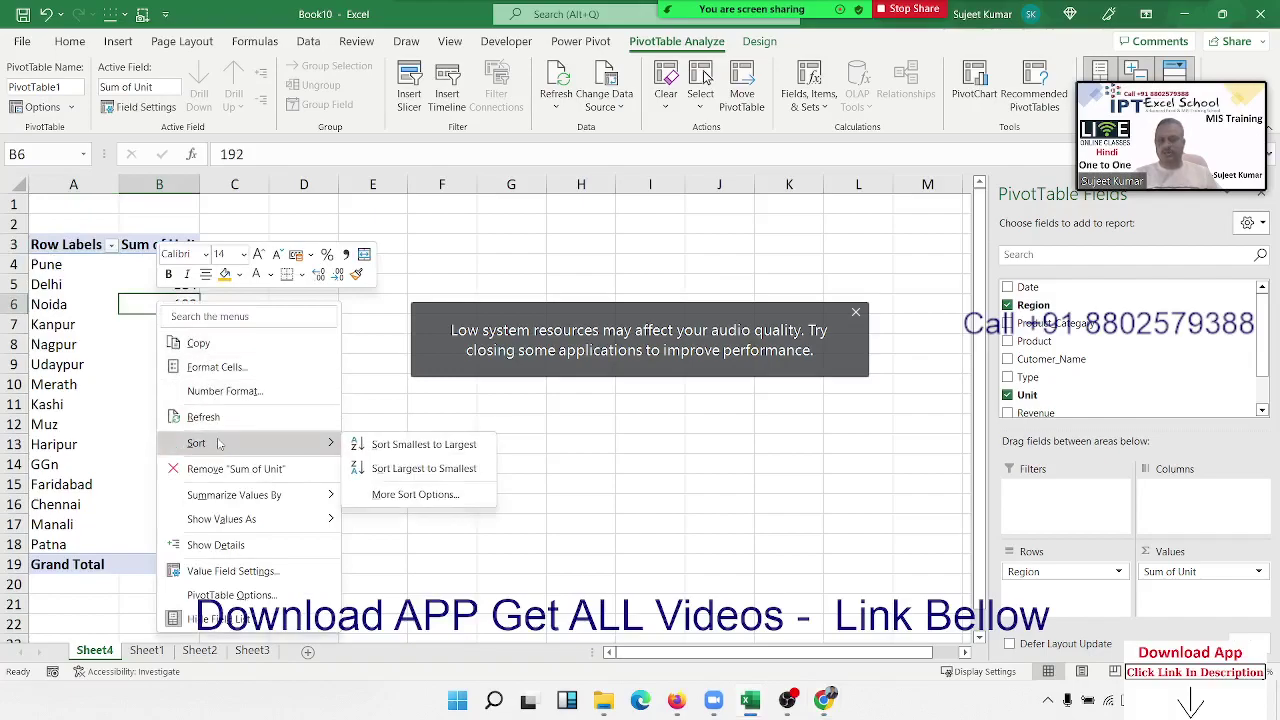
click(369, 450)
right_click(189, 309)
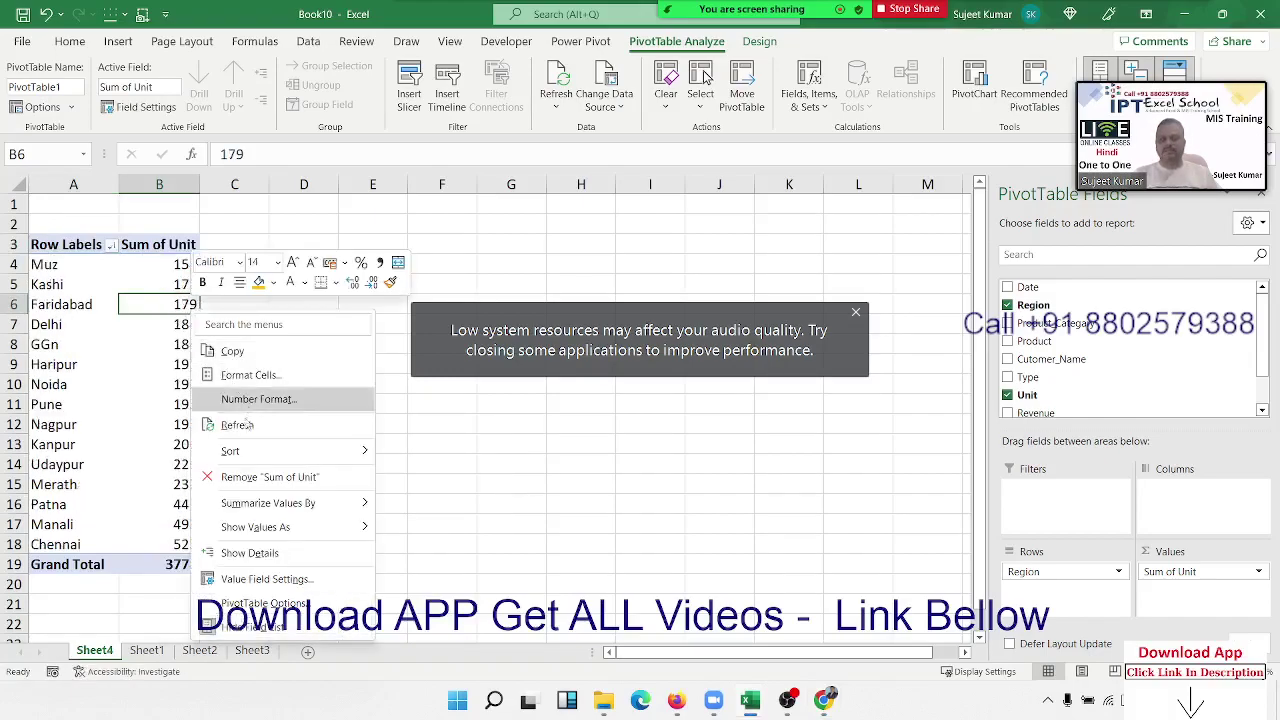
mouse_move(340, 451)
click(413, 480)
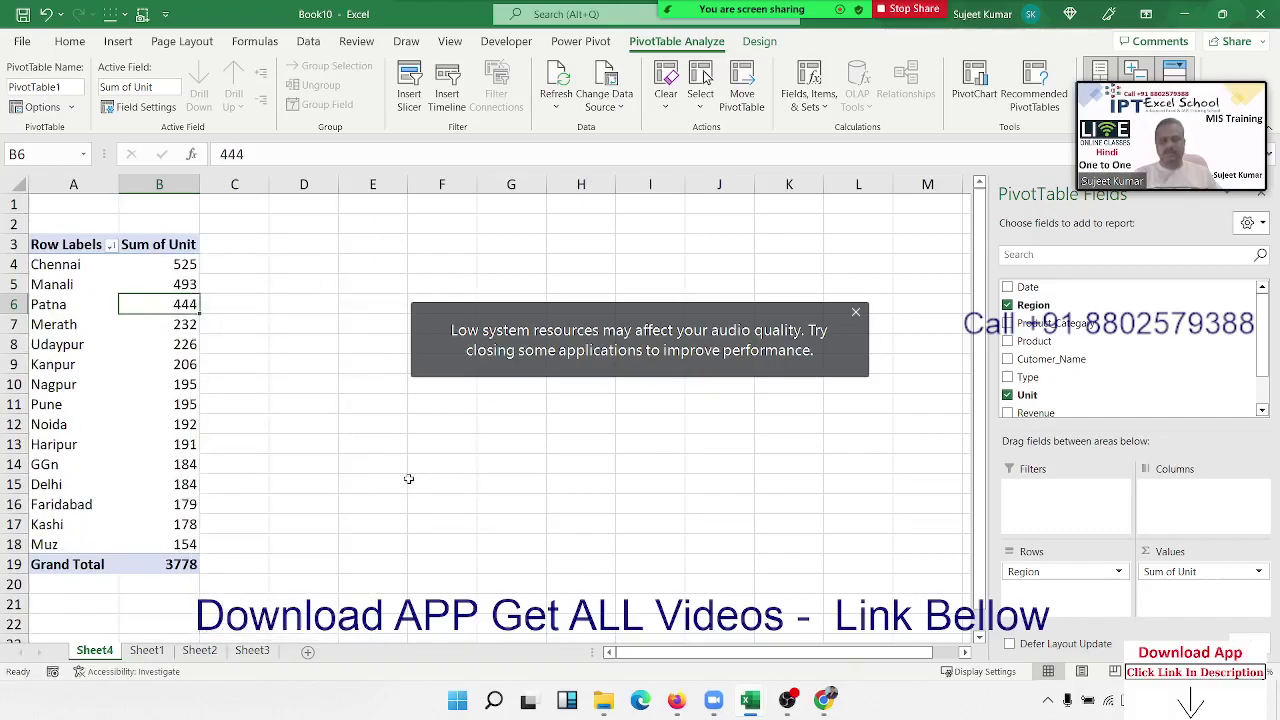
Open More Sort Options for the Region field from the Merath label
click(70, 324)
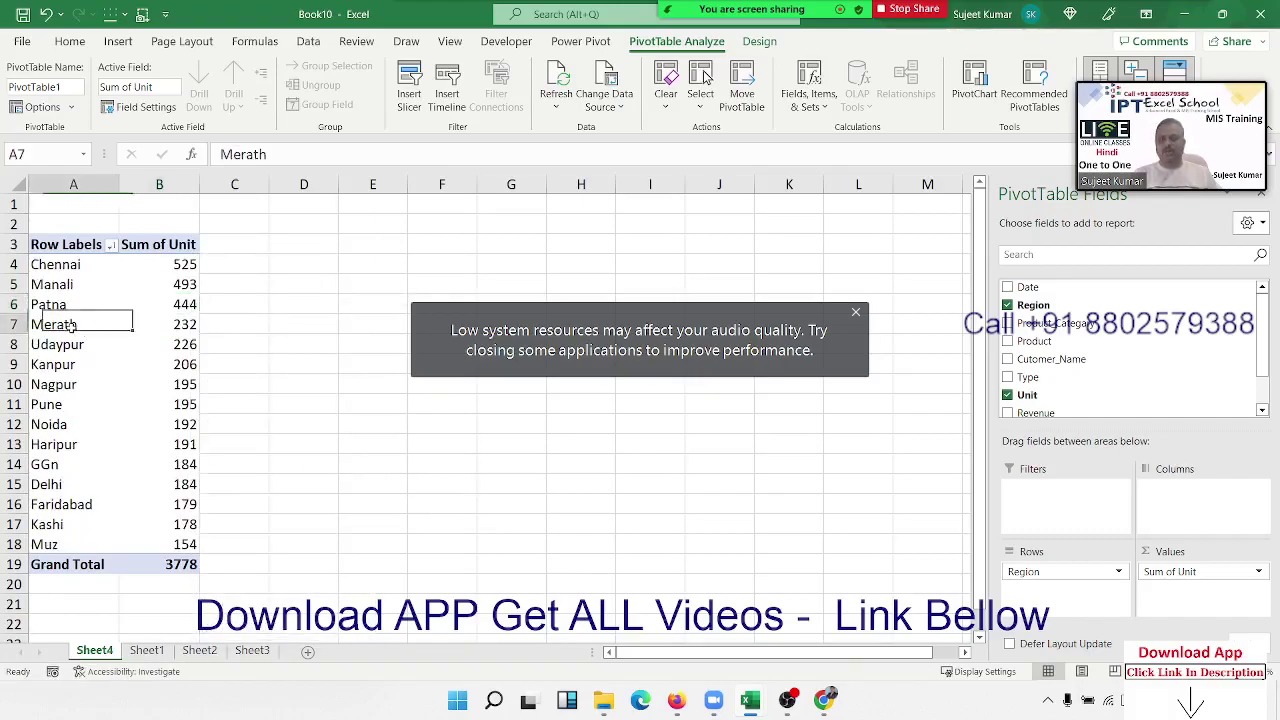
right_click(72, 325)
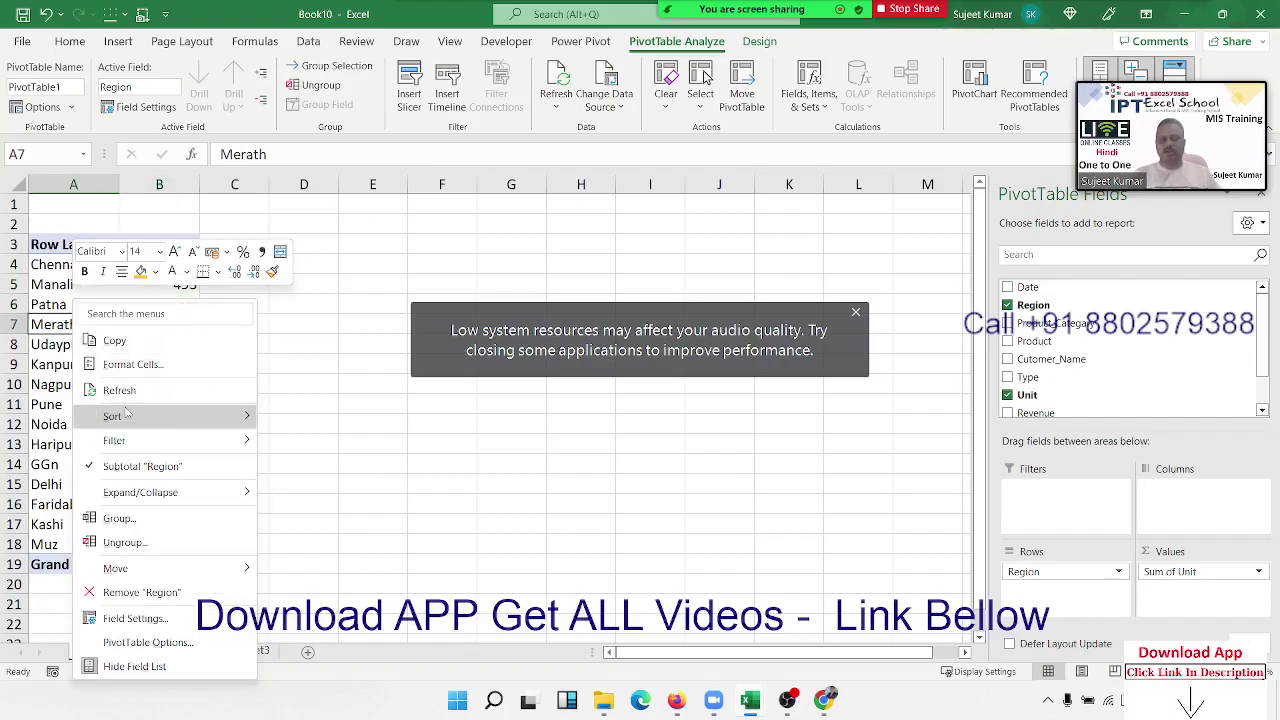
mouse_move(125, 416)
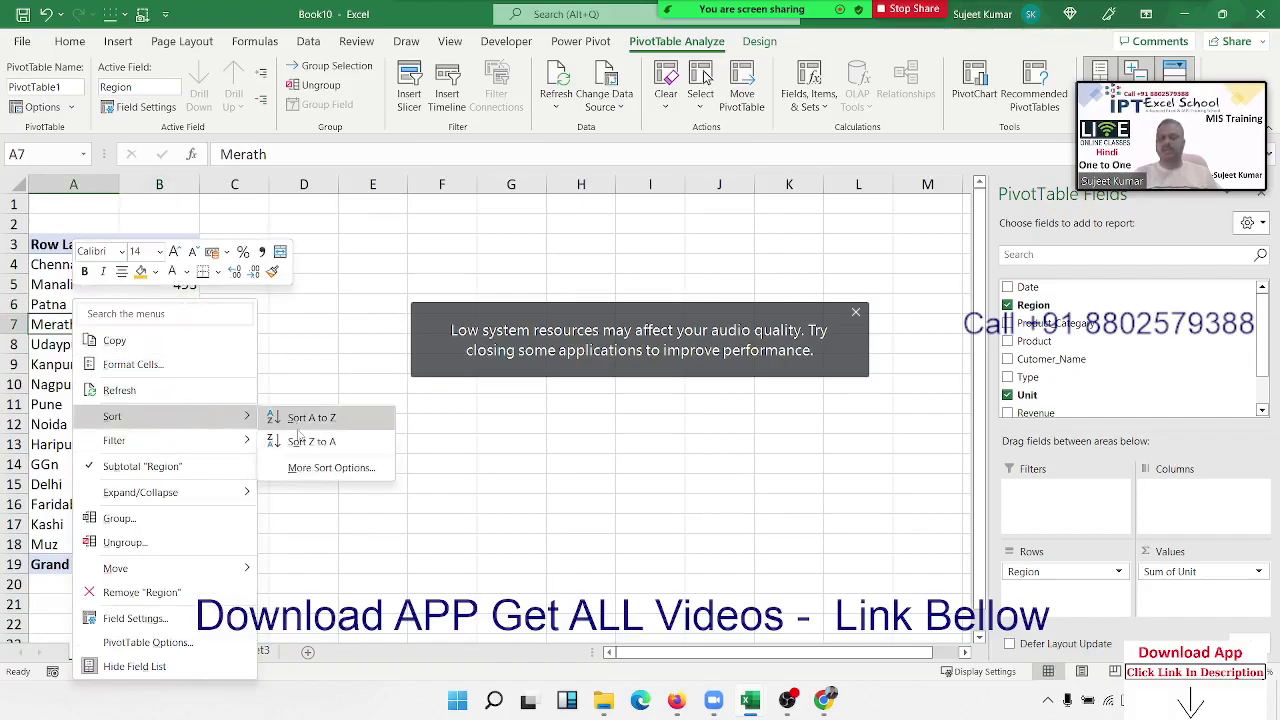
click(302, 469)
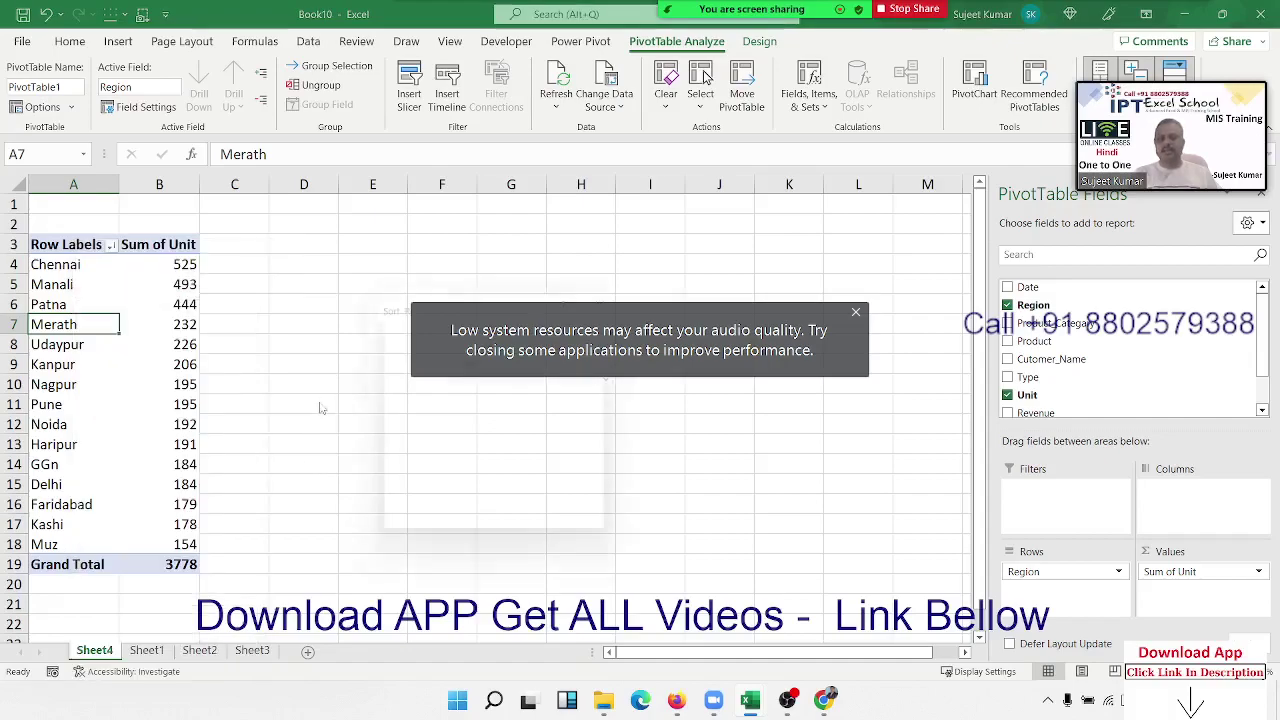
Clear the low-resources notice and review the descending sort field list in Sort (Region)
click(857, 314)
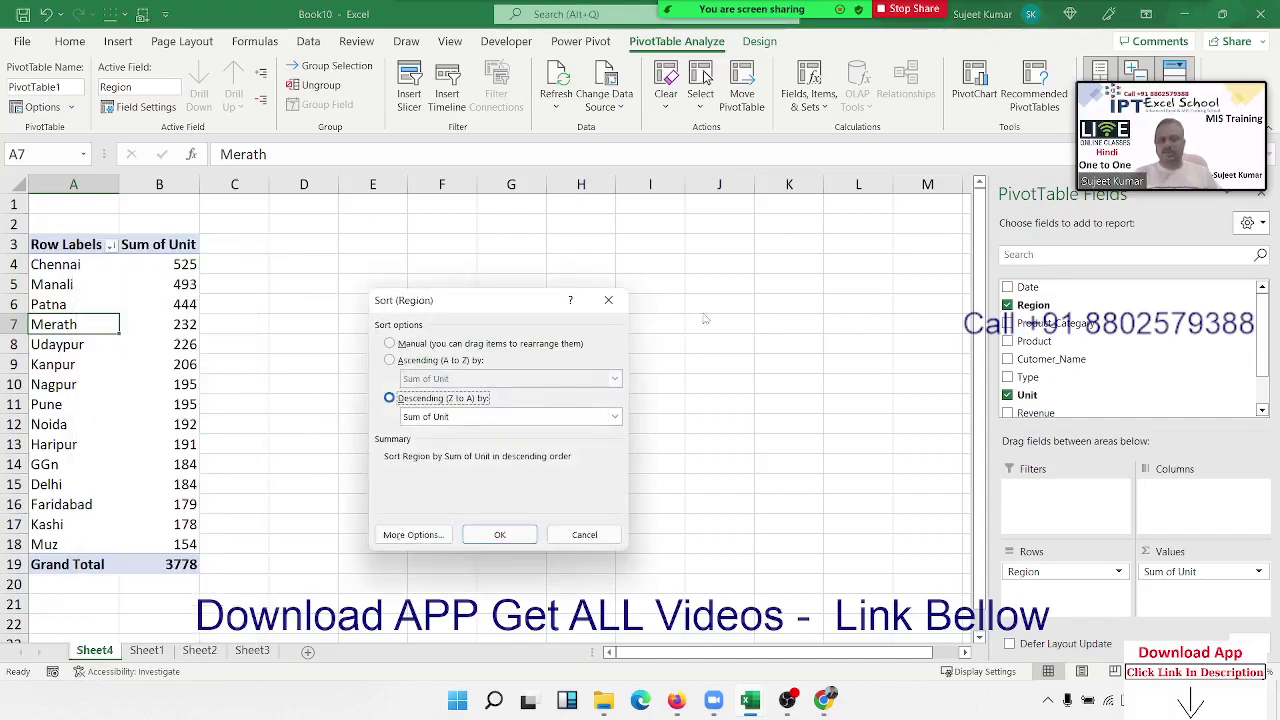
drag(445, 301, 386, 208)
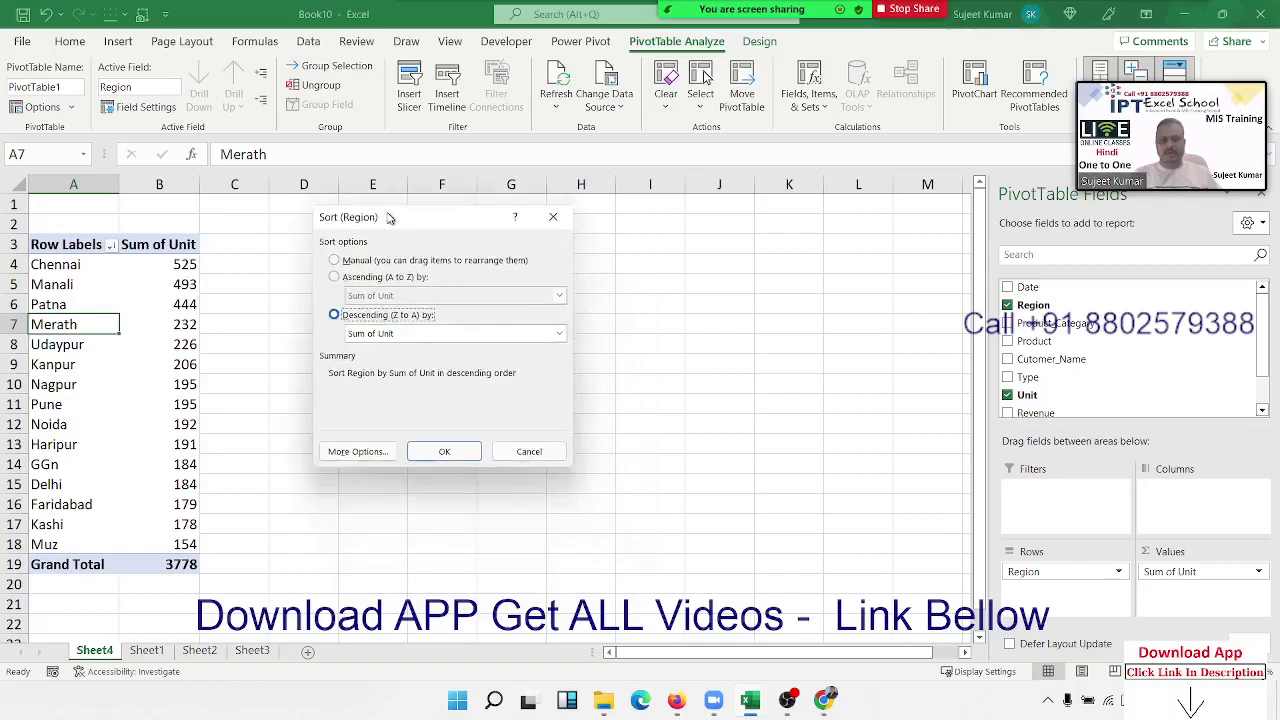
click(366, 324)
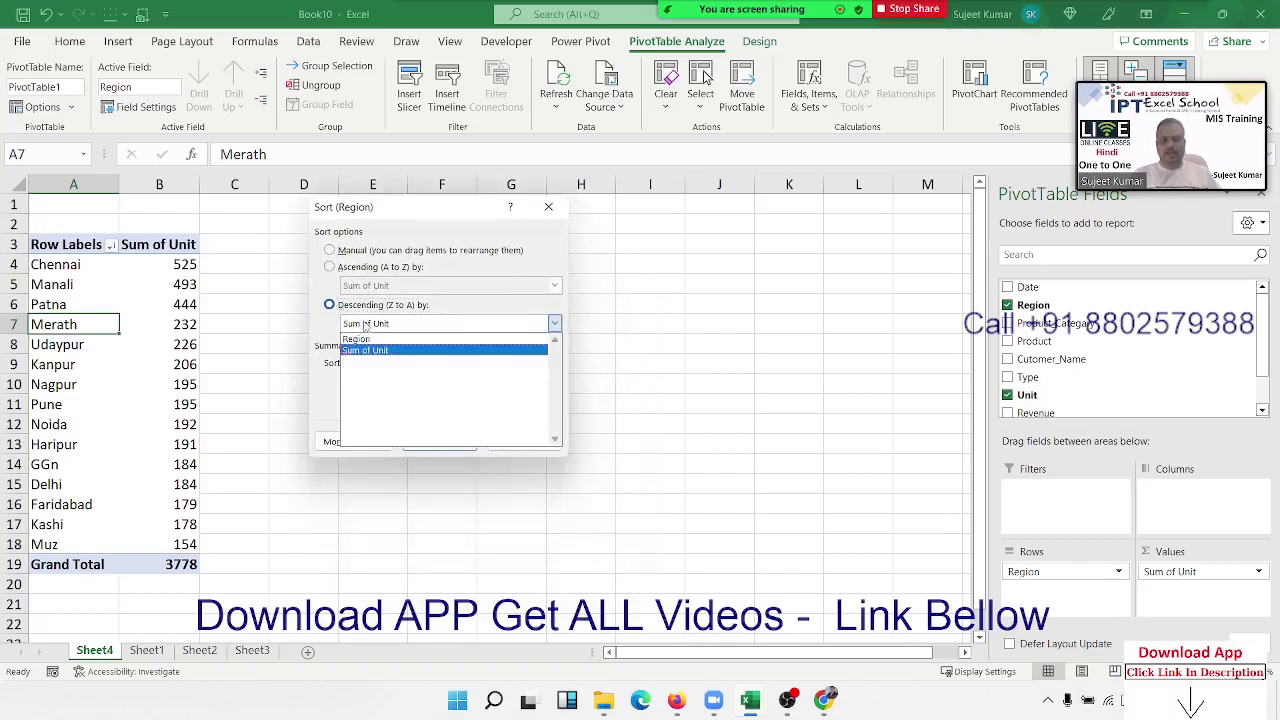
click(366, 324)
click(366, 324)
click(366, 326)
Try Manual ordering and the extra sort options, then cancel both dialogs unchanged
click(355, 254)
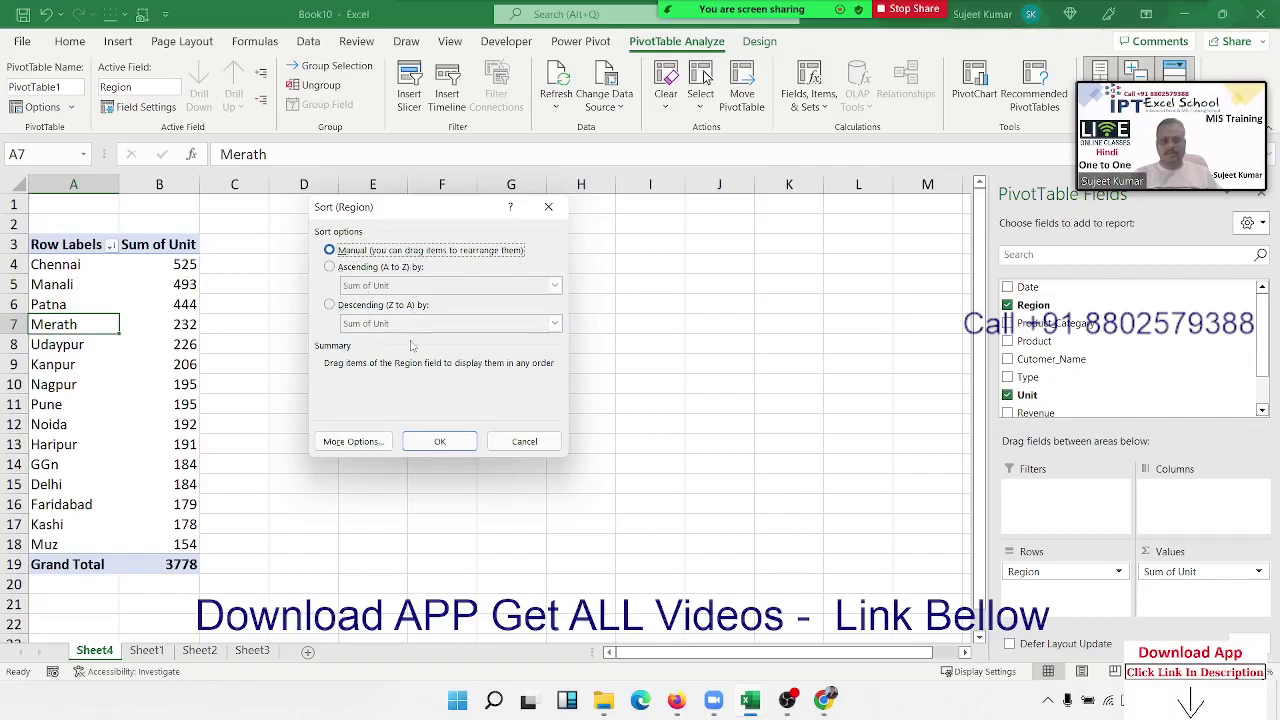
click(356, 447)
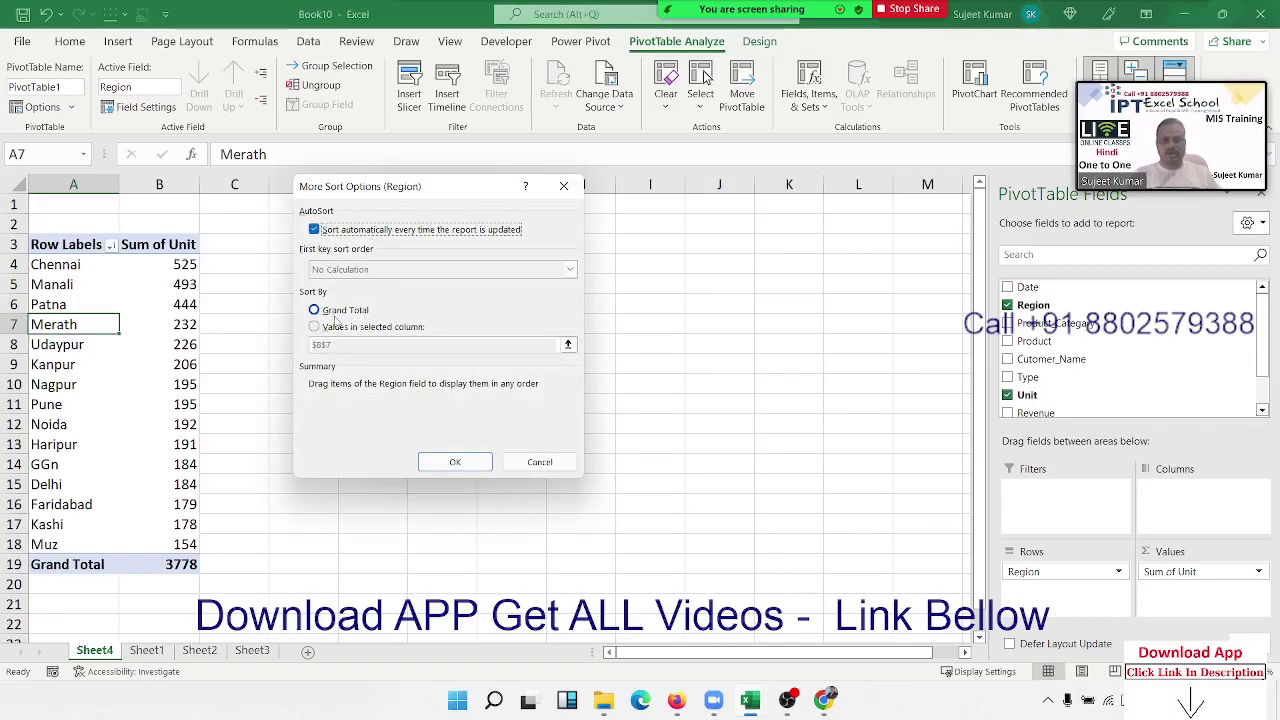
click(337, 327)
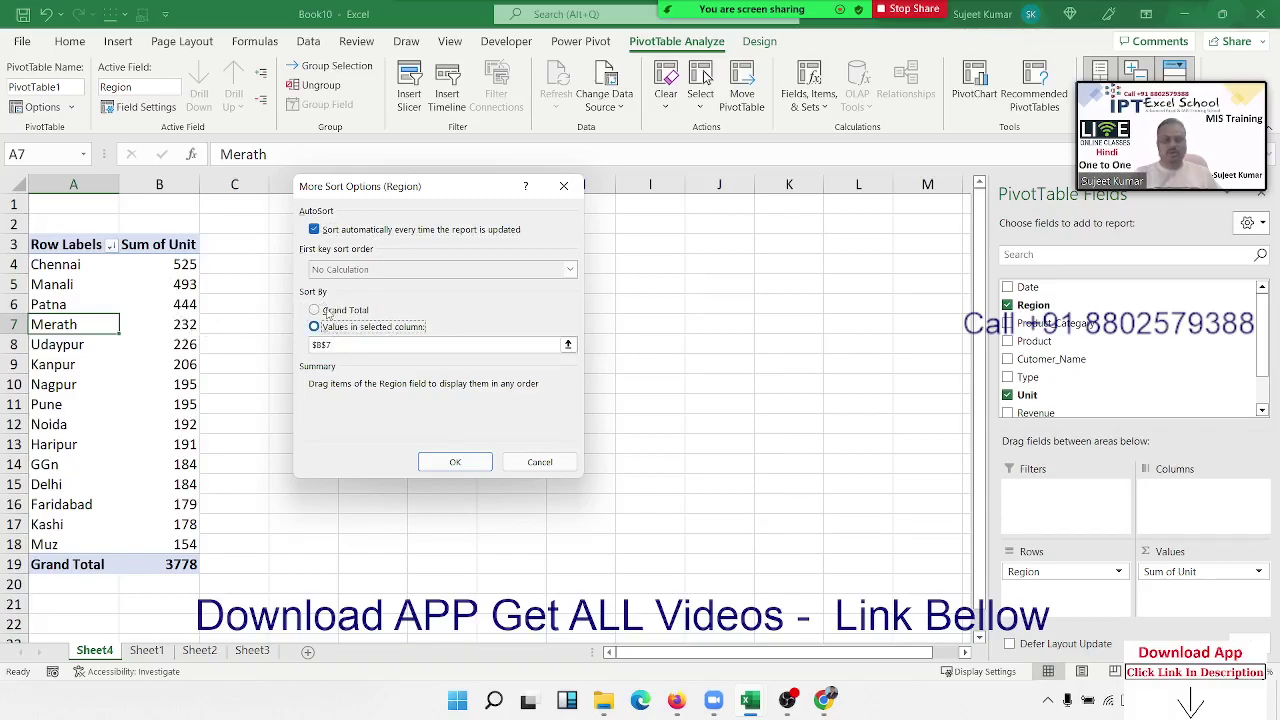
click(330, 311)
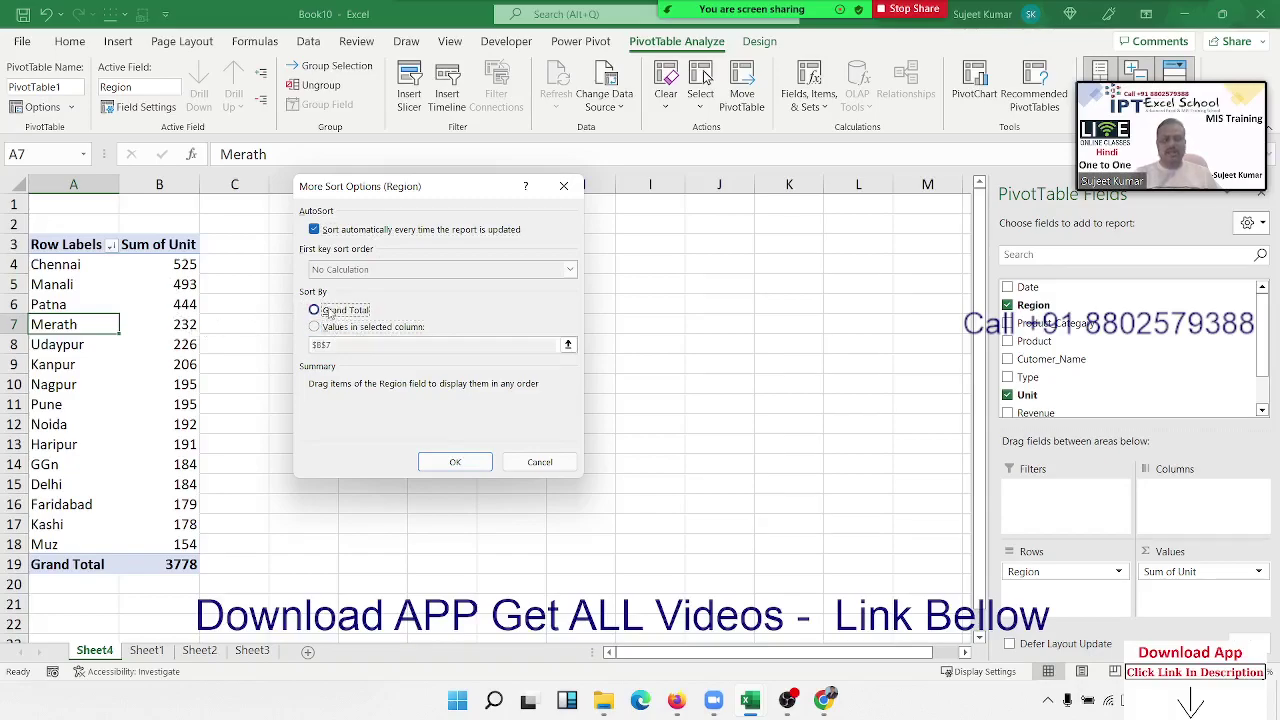
click(533, 466)
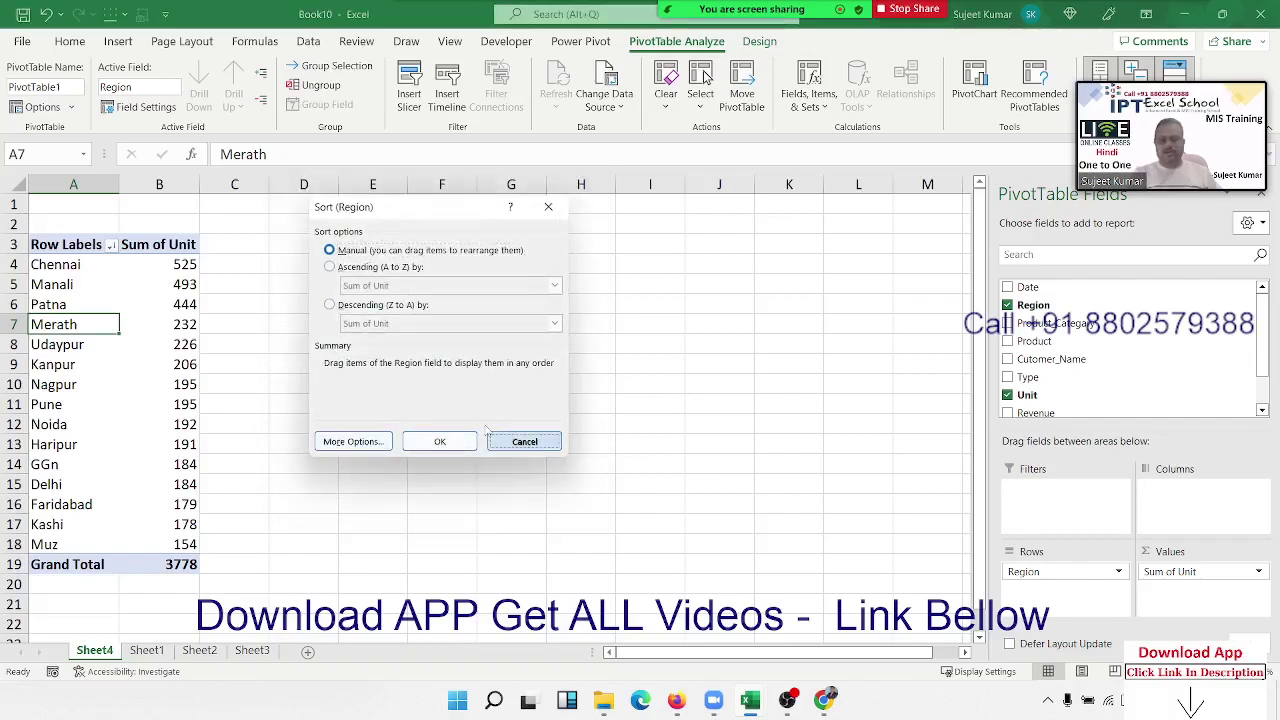
click(515, 441)
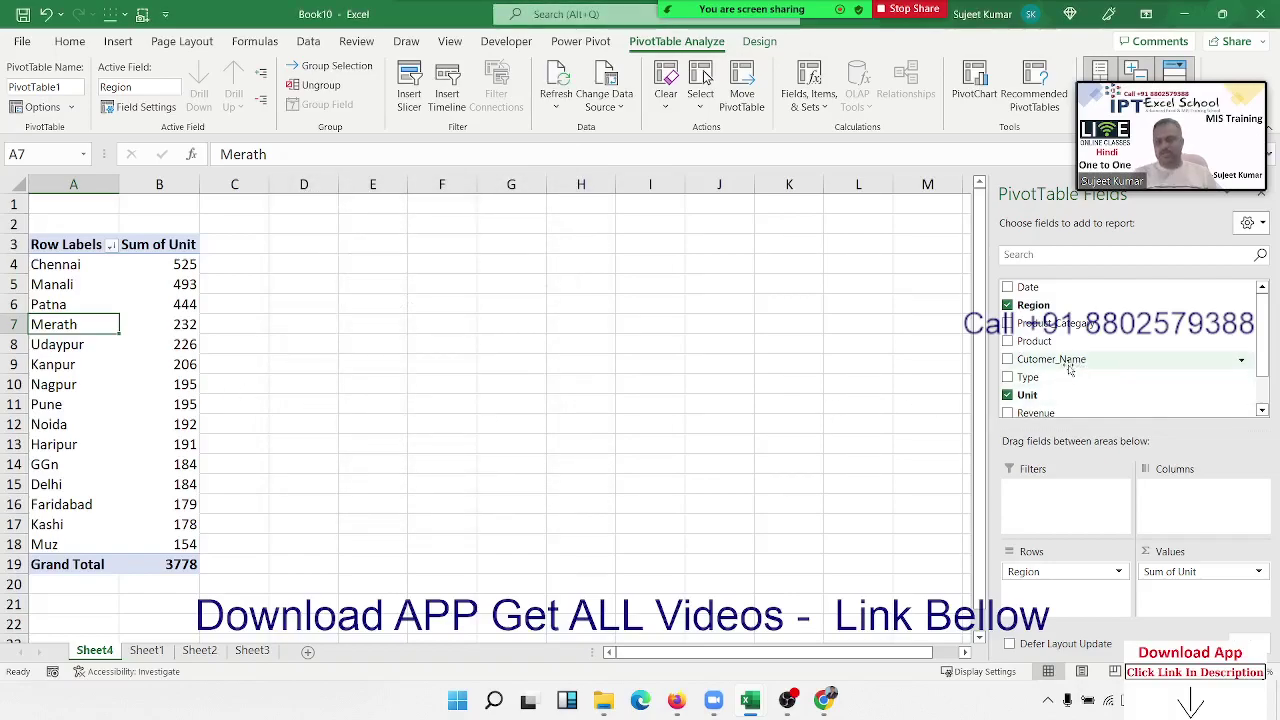
Nest Product under Region and sort products by units smallest to largest within each region
drag(1040, 341, 1120, 600)
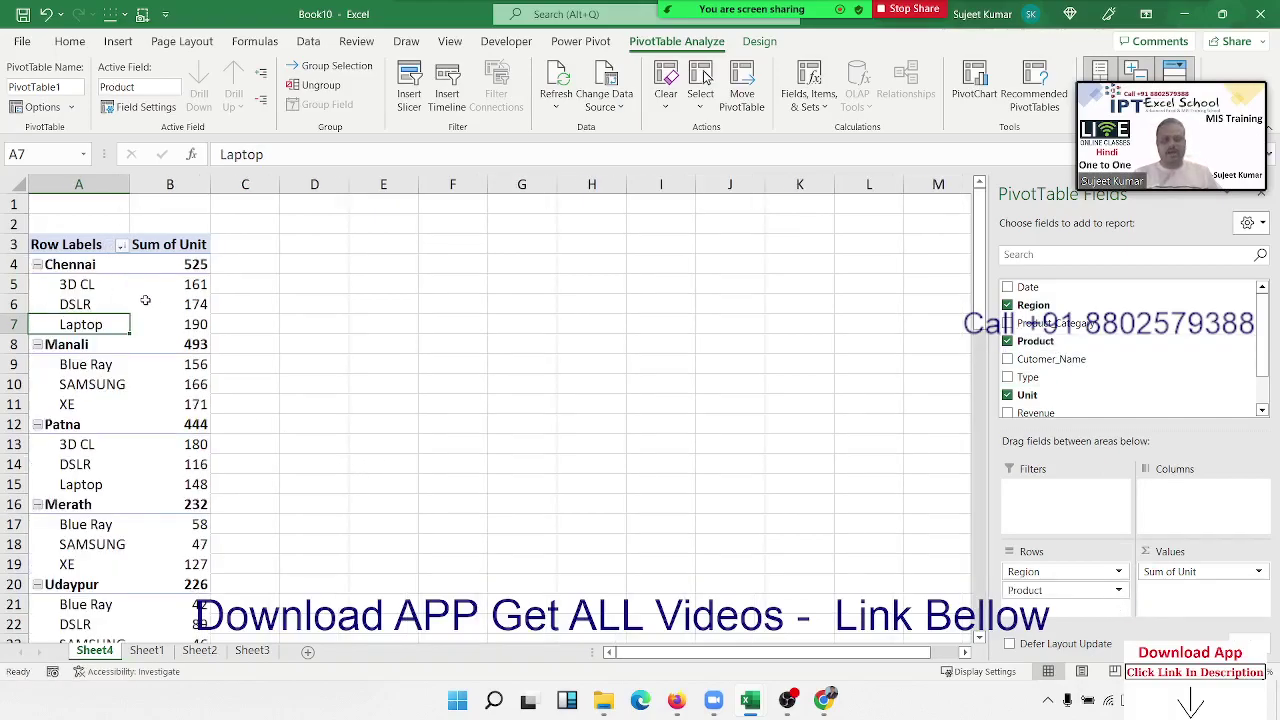
click(200, 286)
right_click(200, 287)
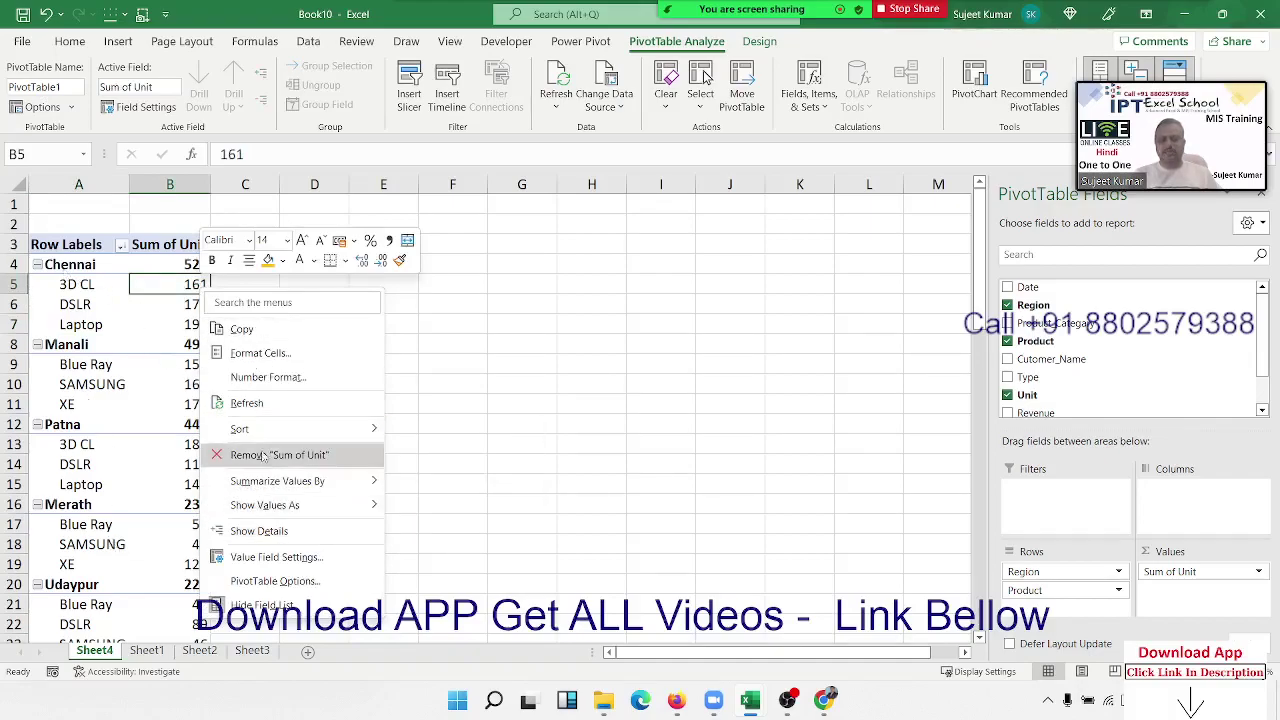
mouse_move(270, 435)
click(412, 434)
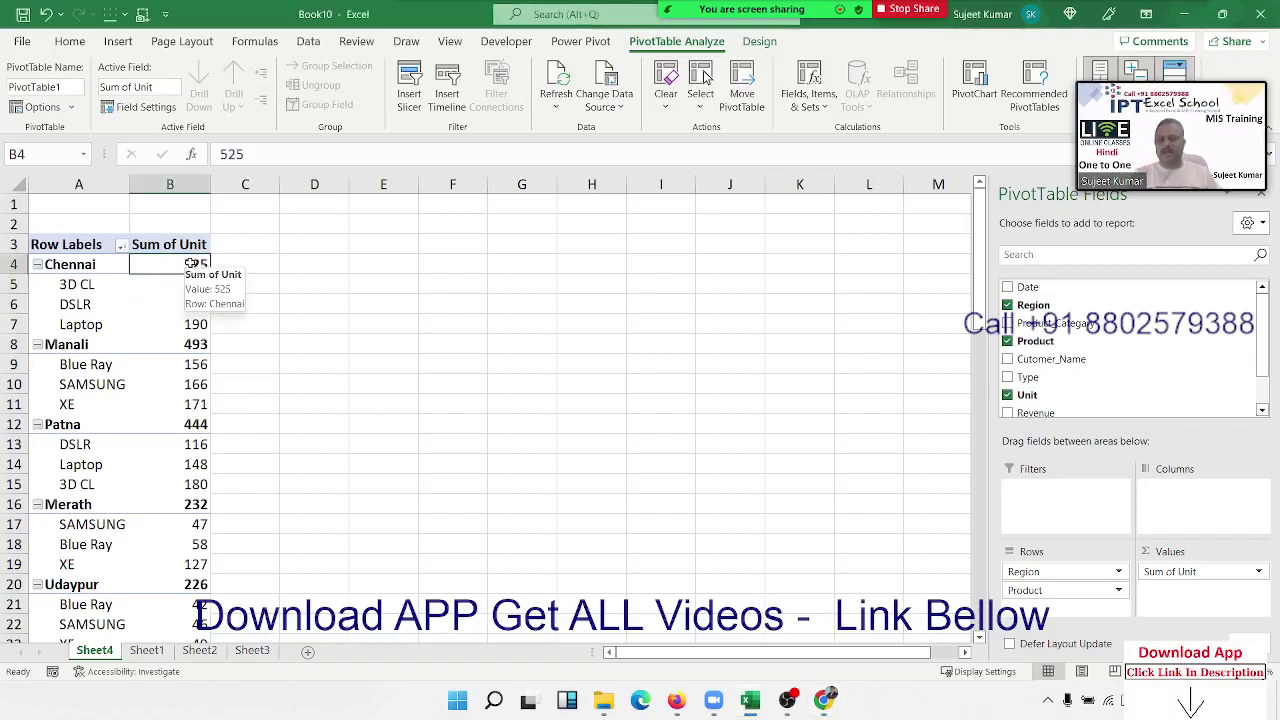
right_click(186, 265)
mouse_move(231, 404)
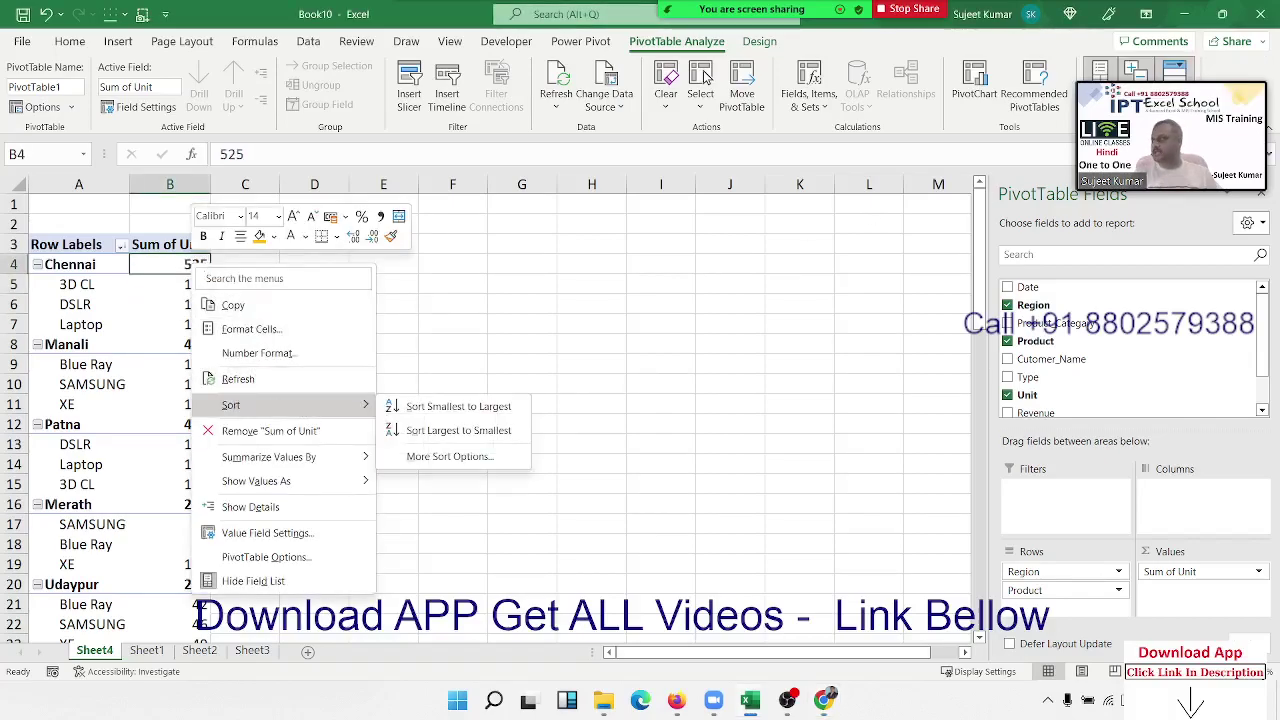
key(Escape)
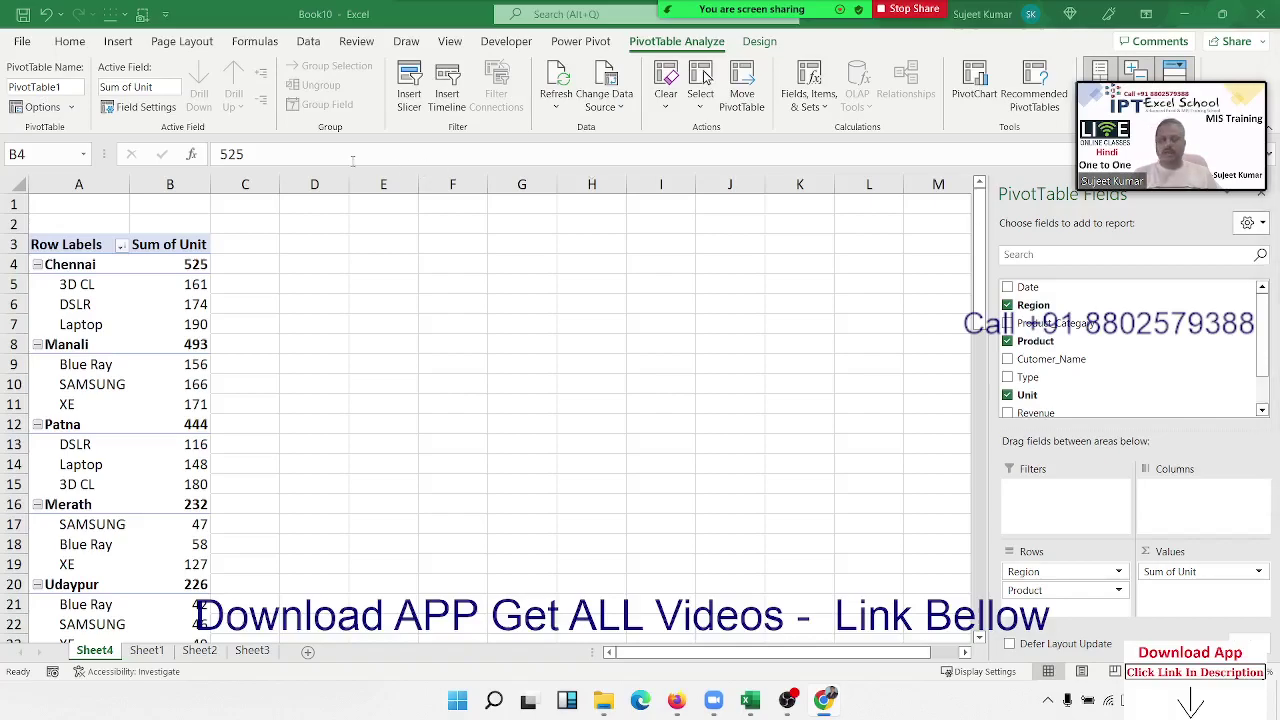
drag(1030, 590, 1152, 505)
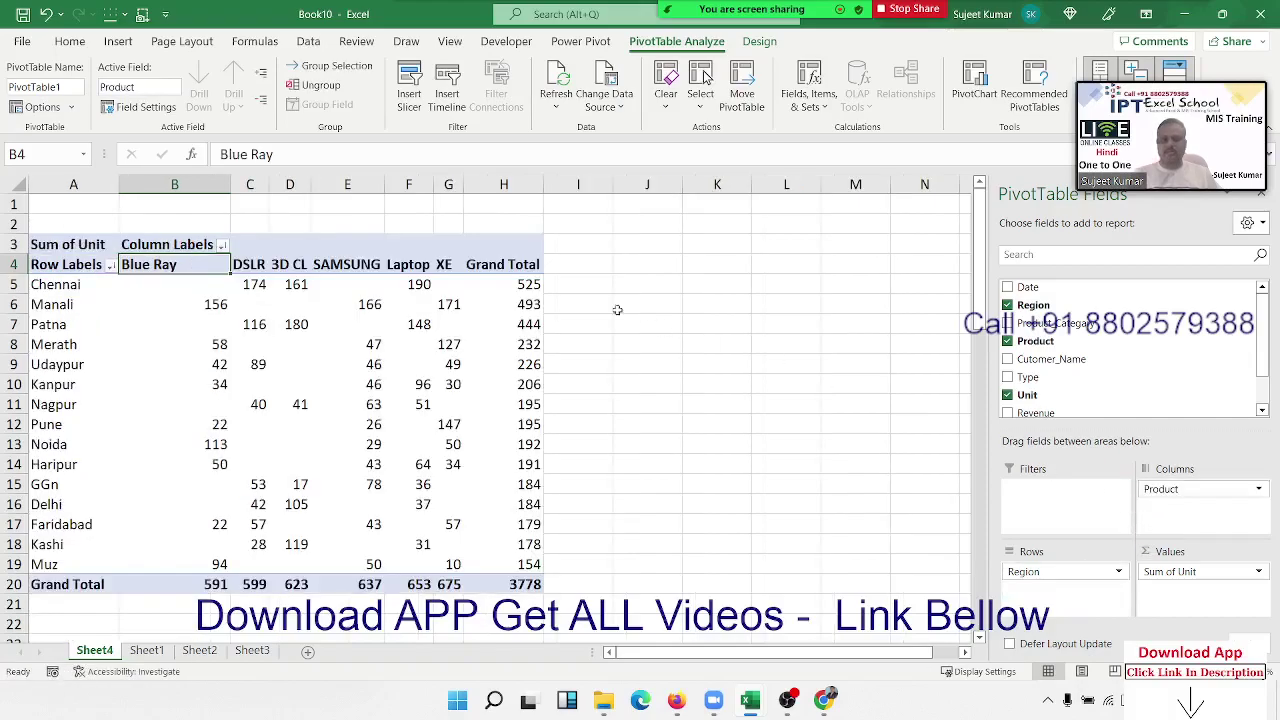
right_click(376, 262)
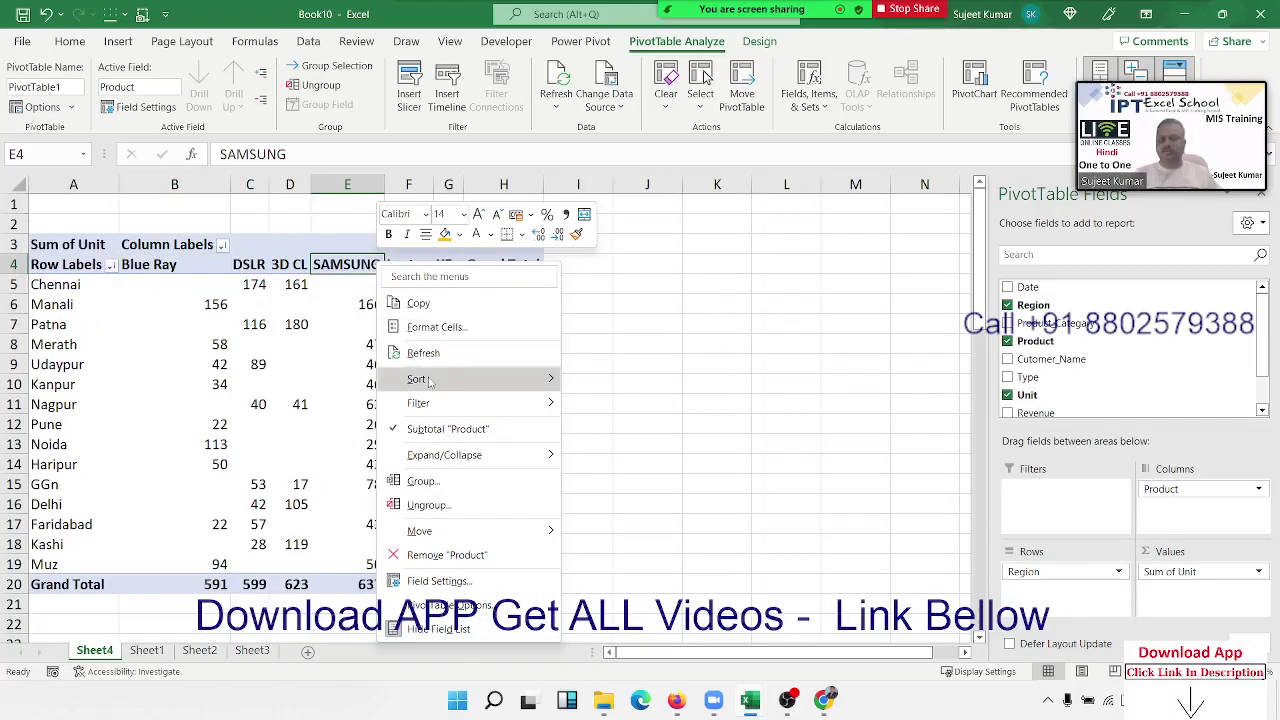
mouse_move(428, 381)
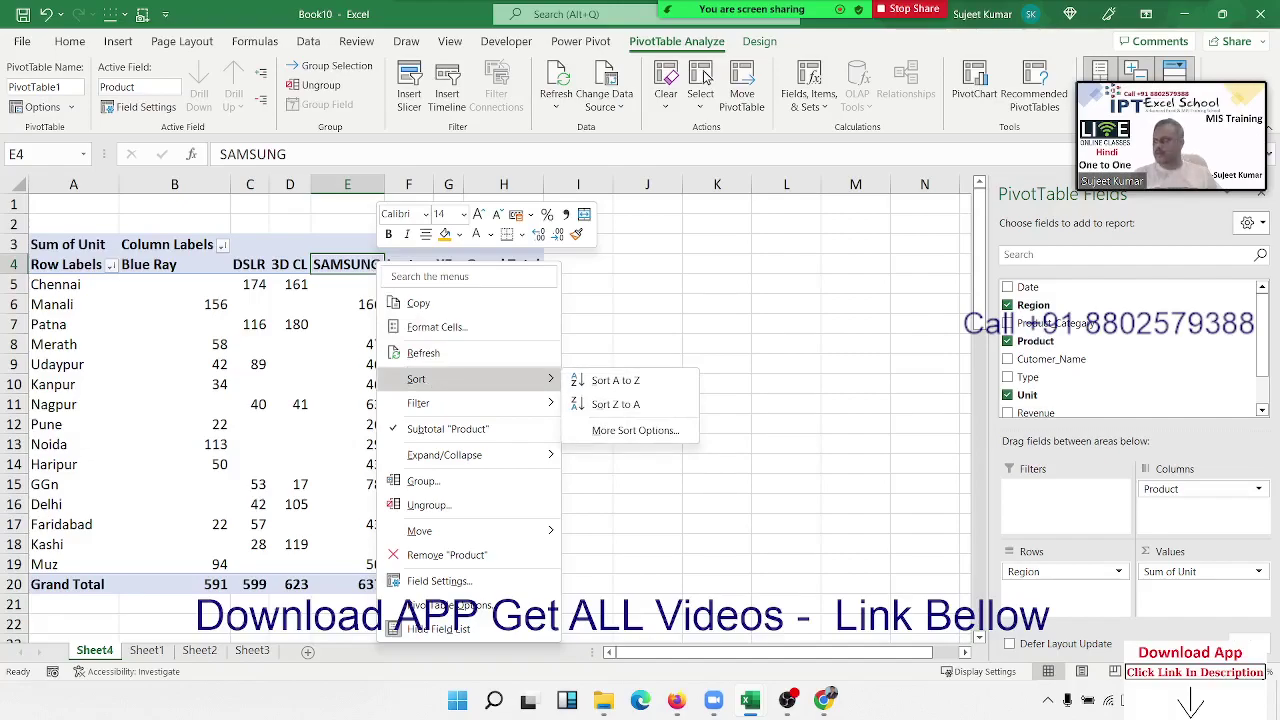
key(Escape)
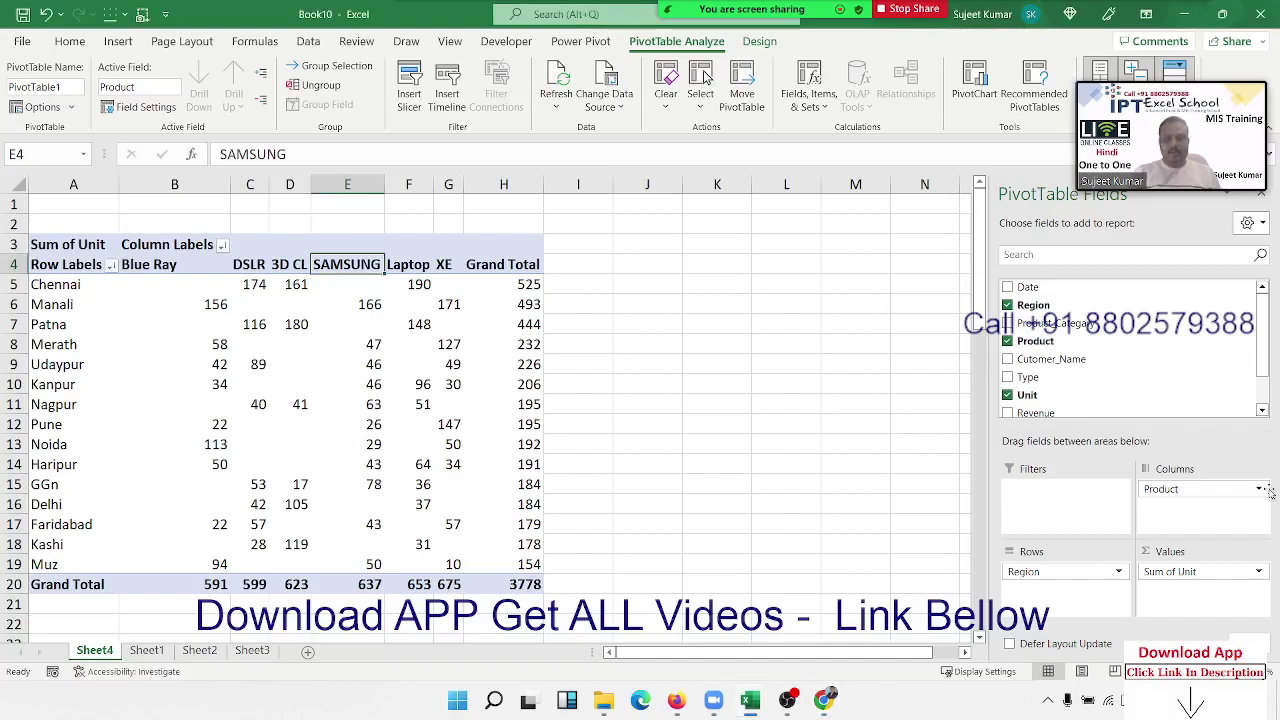
Remove Product from the columns and move Delhi to the top of the regions
drag(1268, 490, 692, 386)
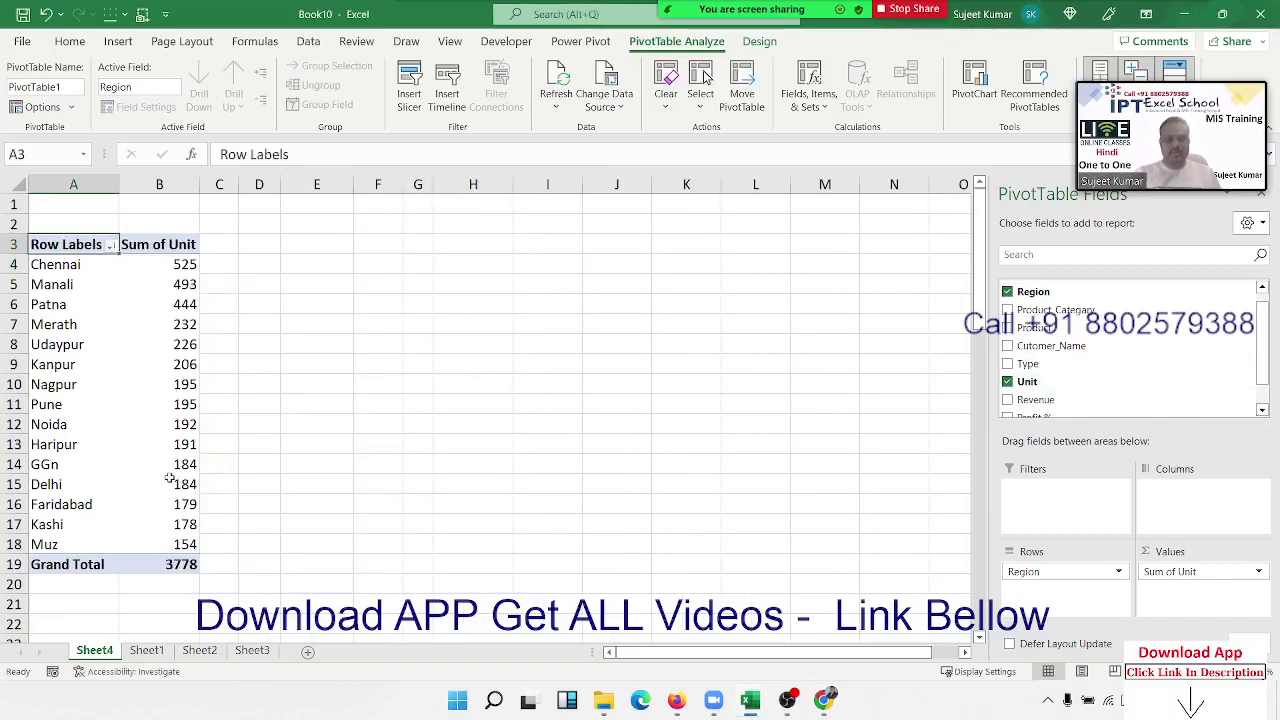
click(87, 486)
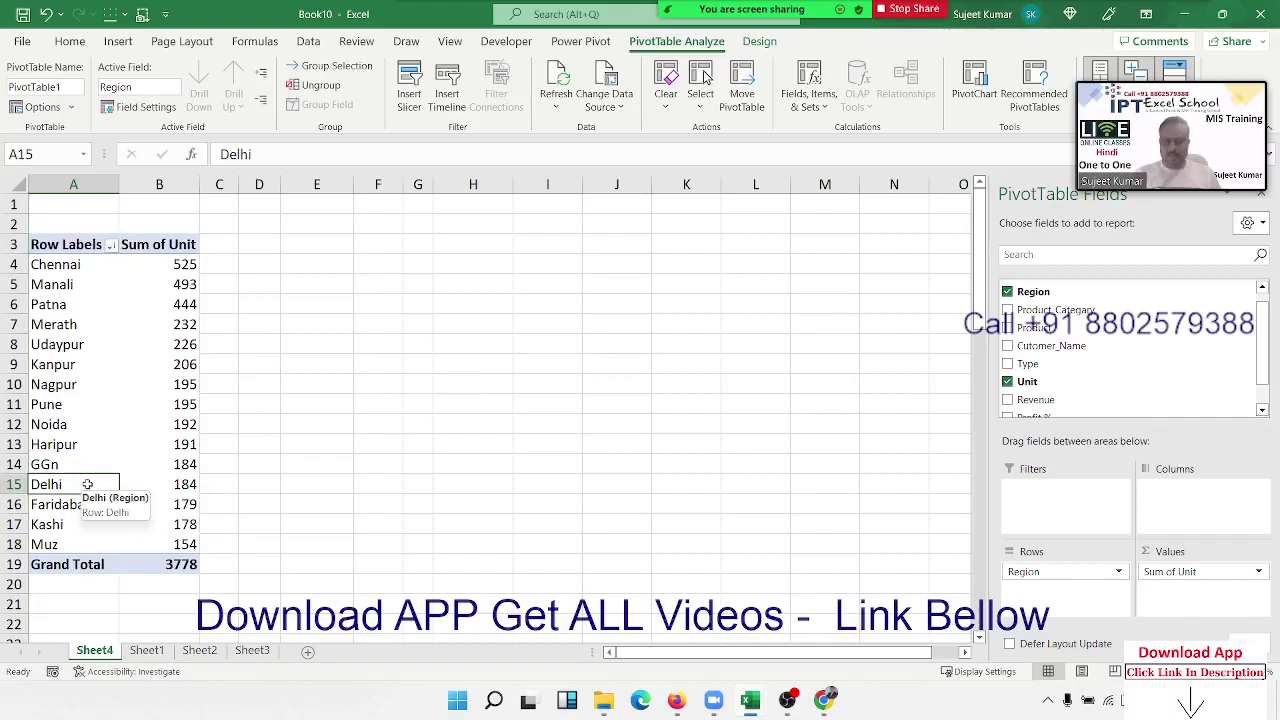
right_click(87, 485)
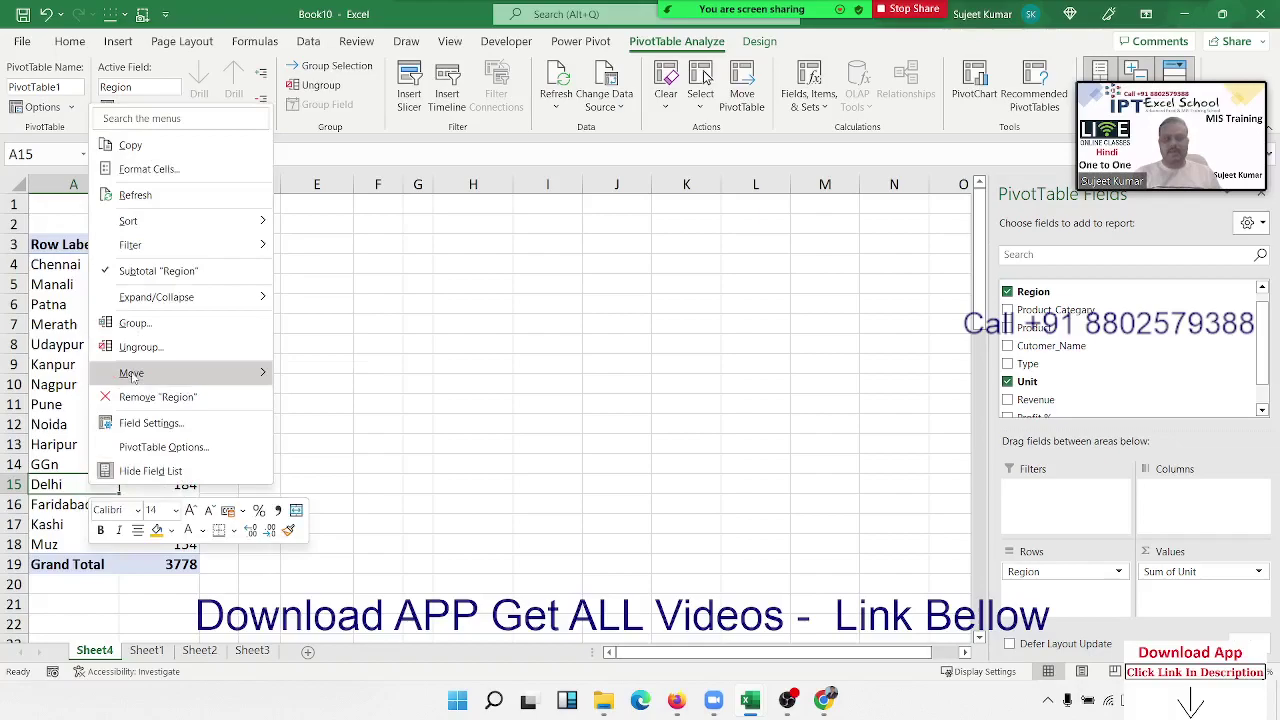
mouse_move(140, 373)
click(327, 400)
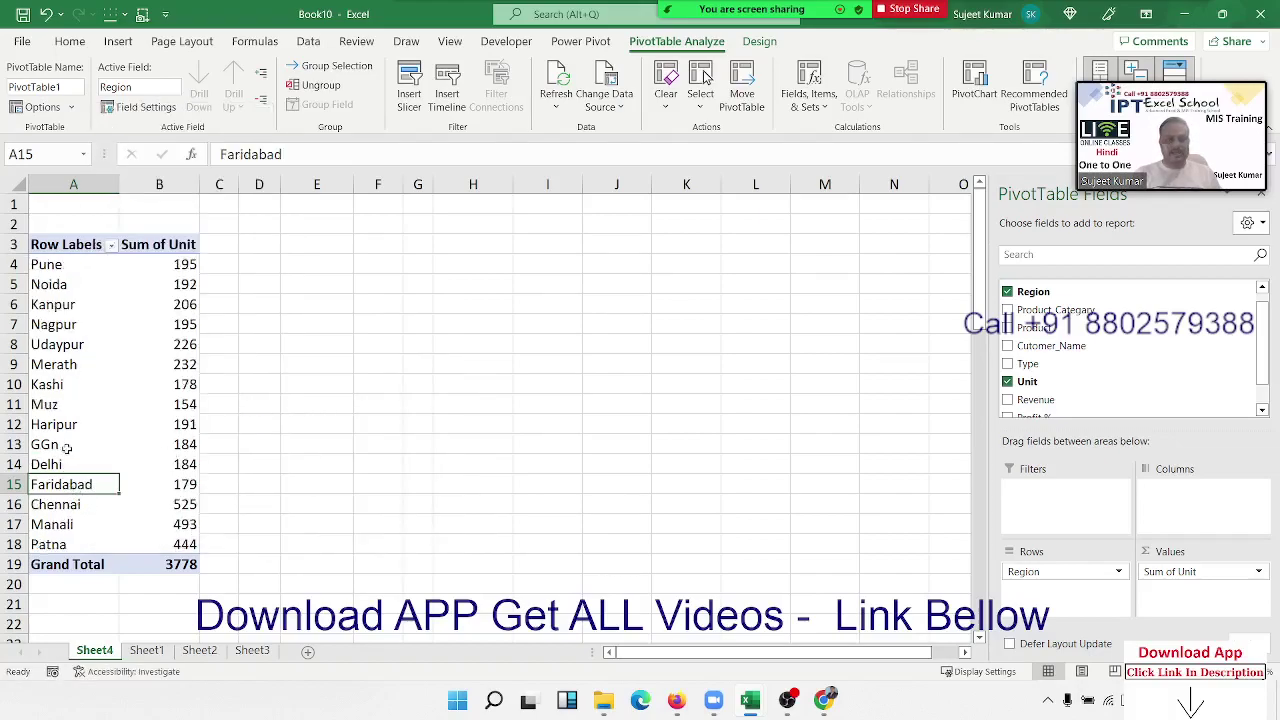
click(67, 444)
click(58, 466)
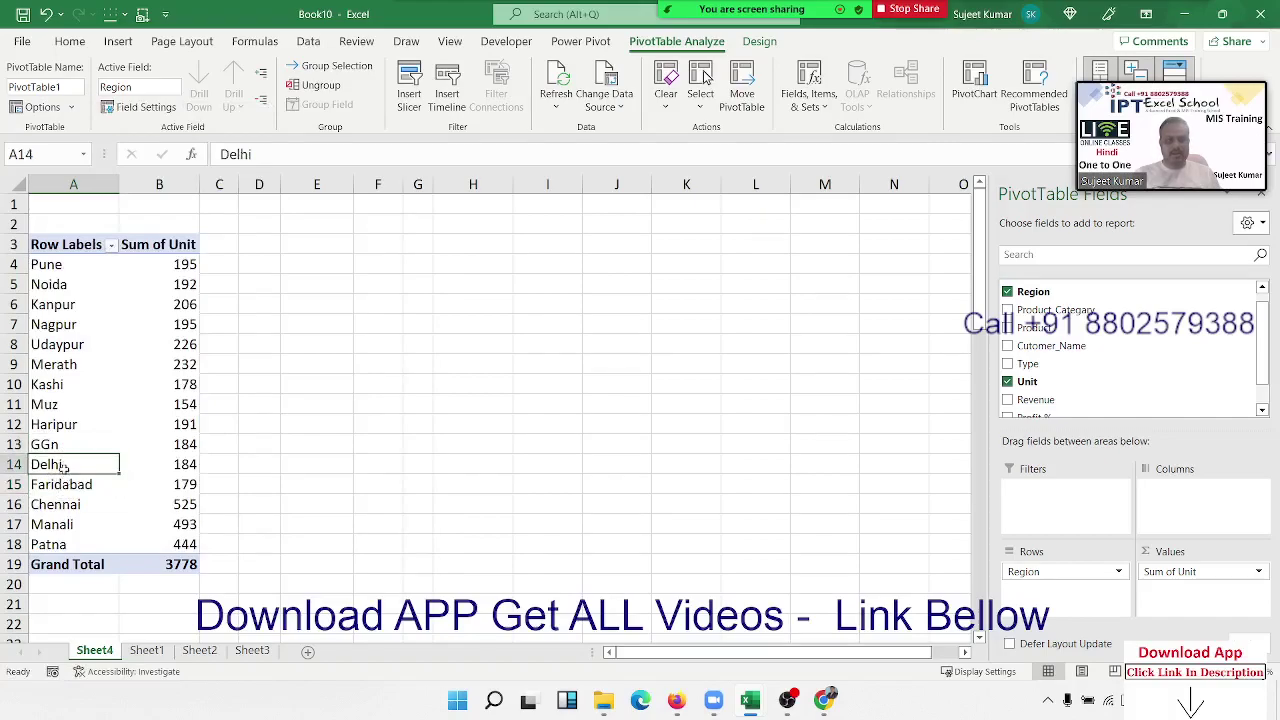
right_click(62, 466)
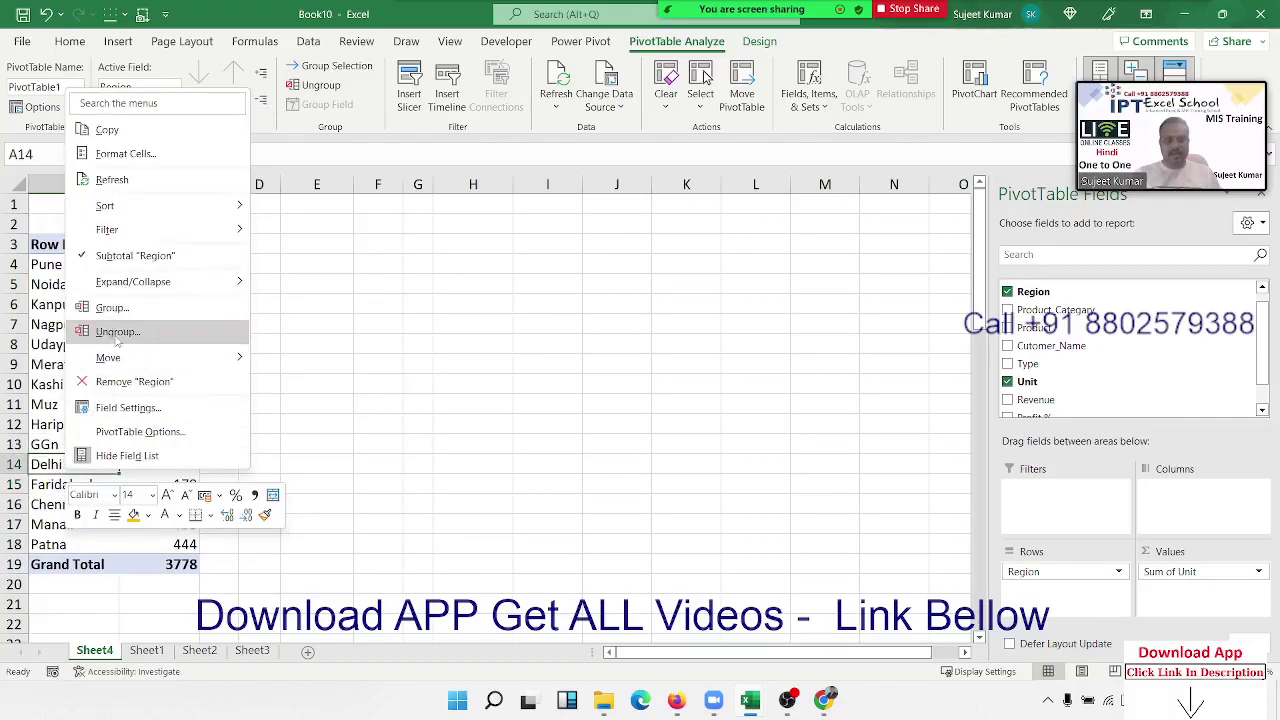
mouse_move(115, 359)
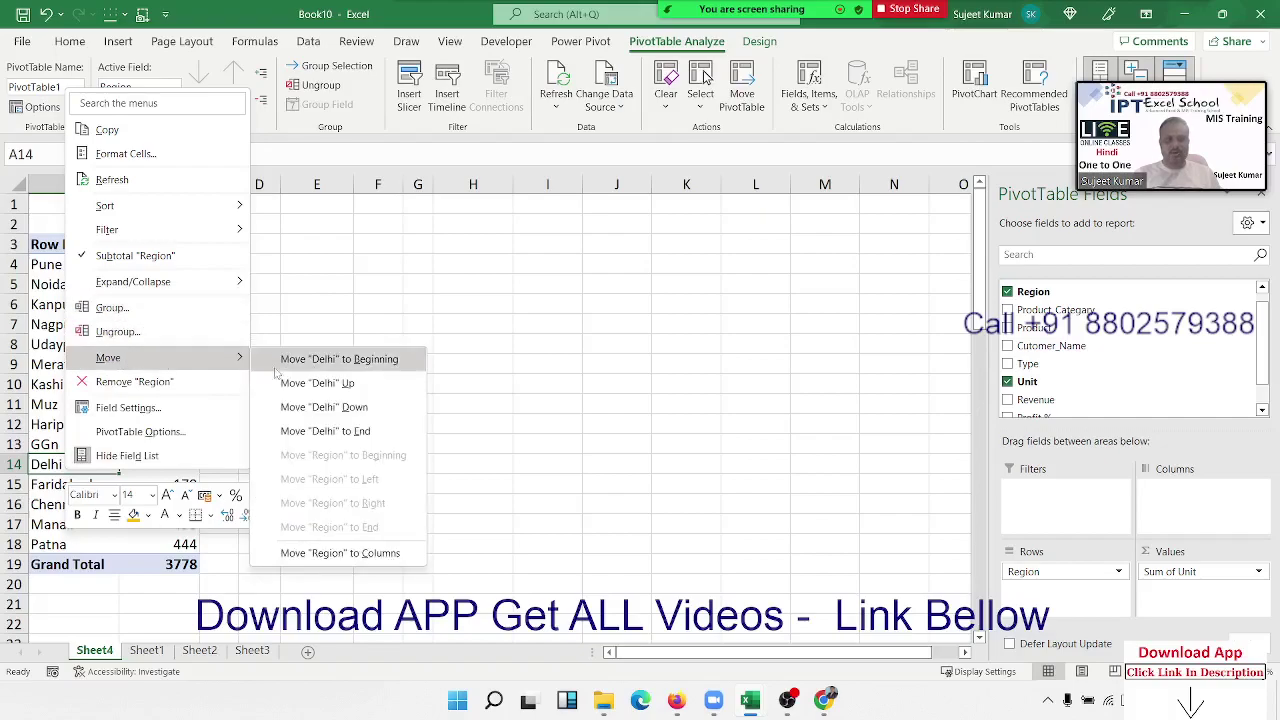
click(366, 360)
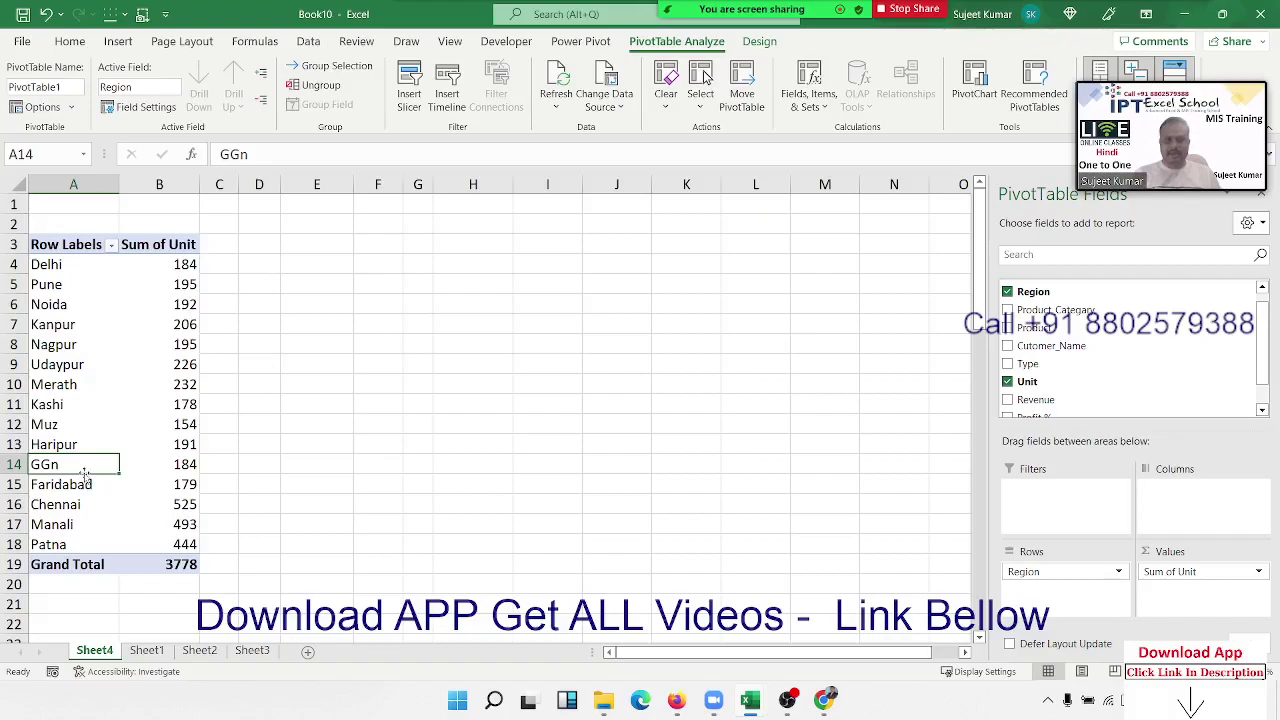
Drag GGn and then Faridabad to sit directly below Delhi
drag(85, 476, 86, 447)
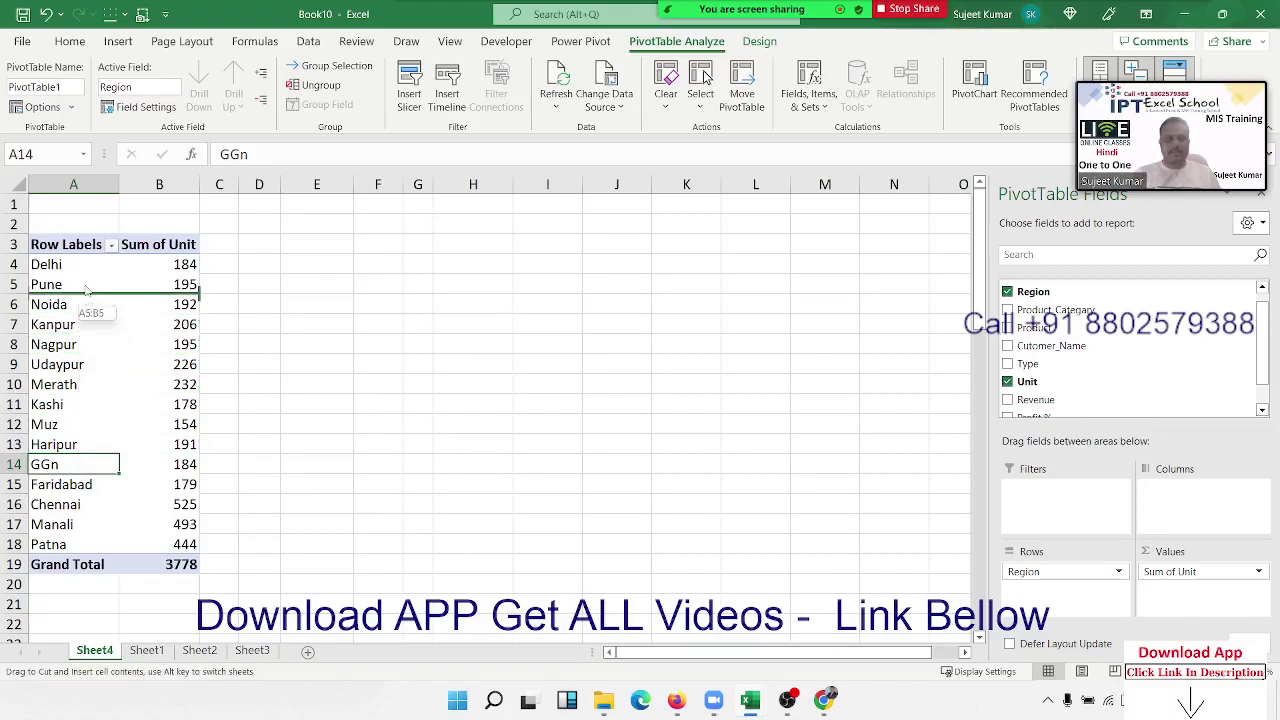
drag(87, 343, 88, 284)
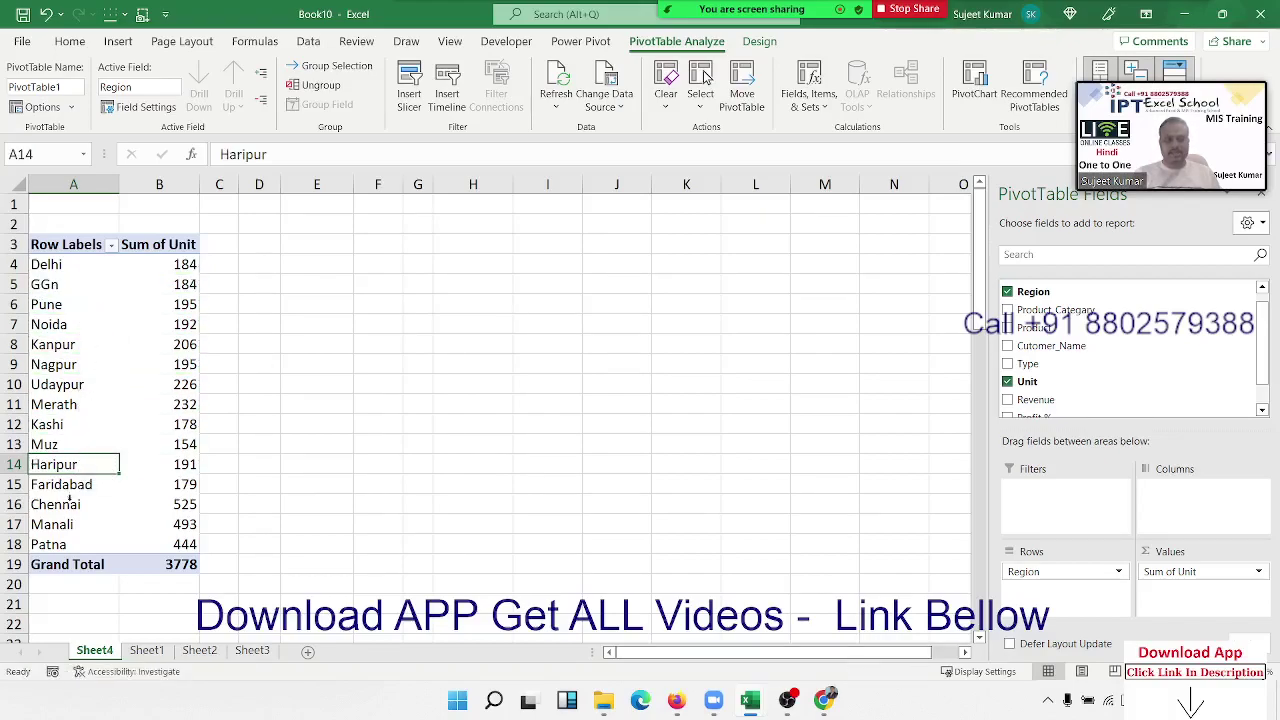
click(74, 484)
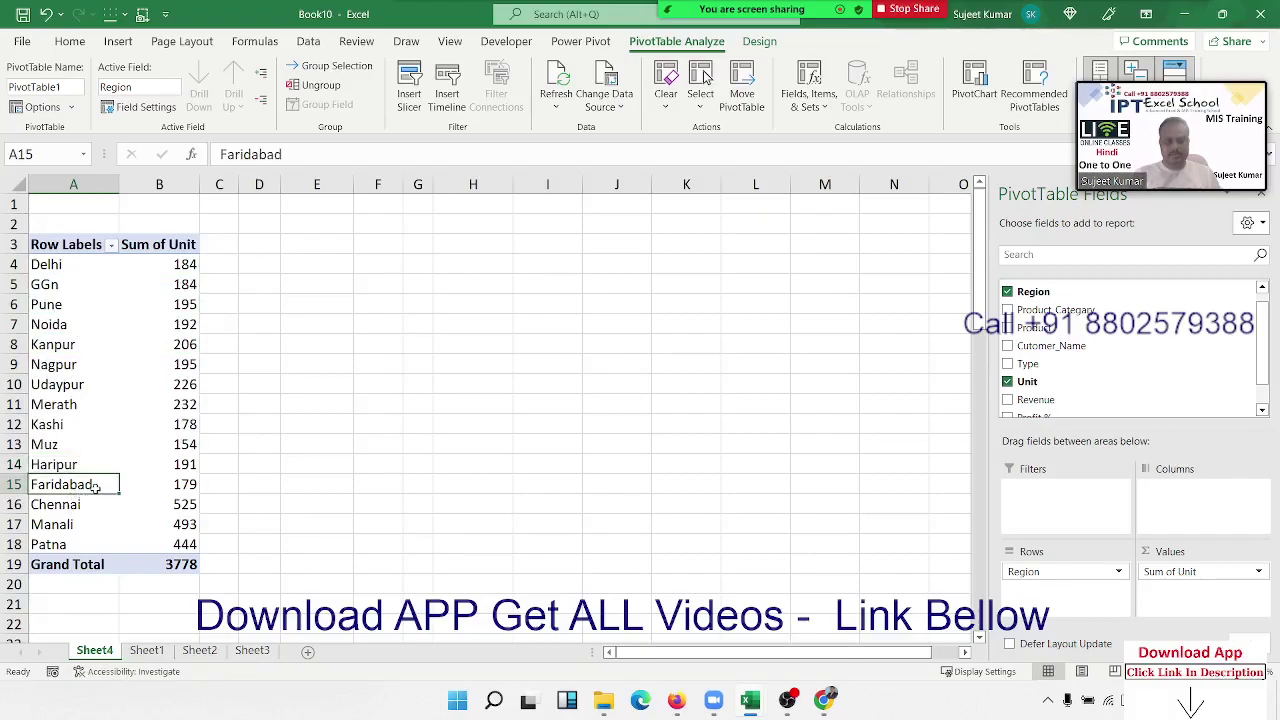
drag(95, 486, 116, 298)
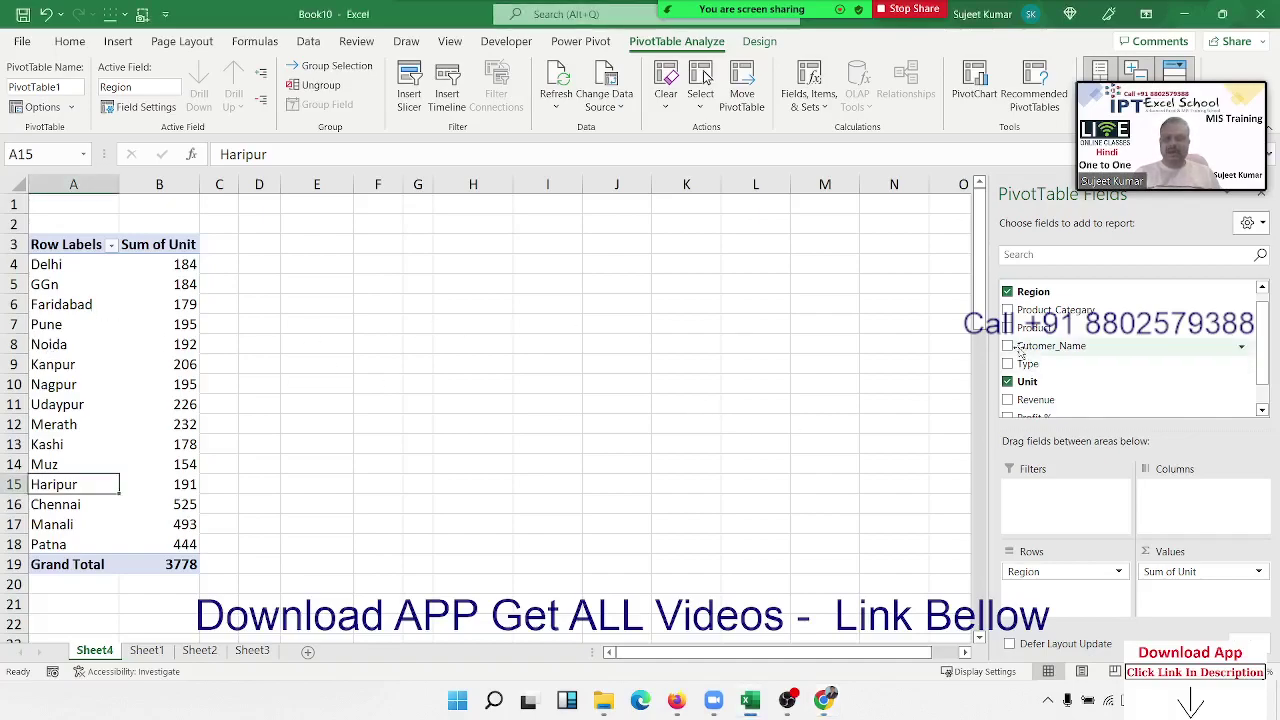
Add Type to columns, swap the Rept and NEW columns back and forth, then remove Type
drag(1085, 373, 1152, 495)
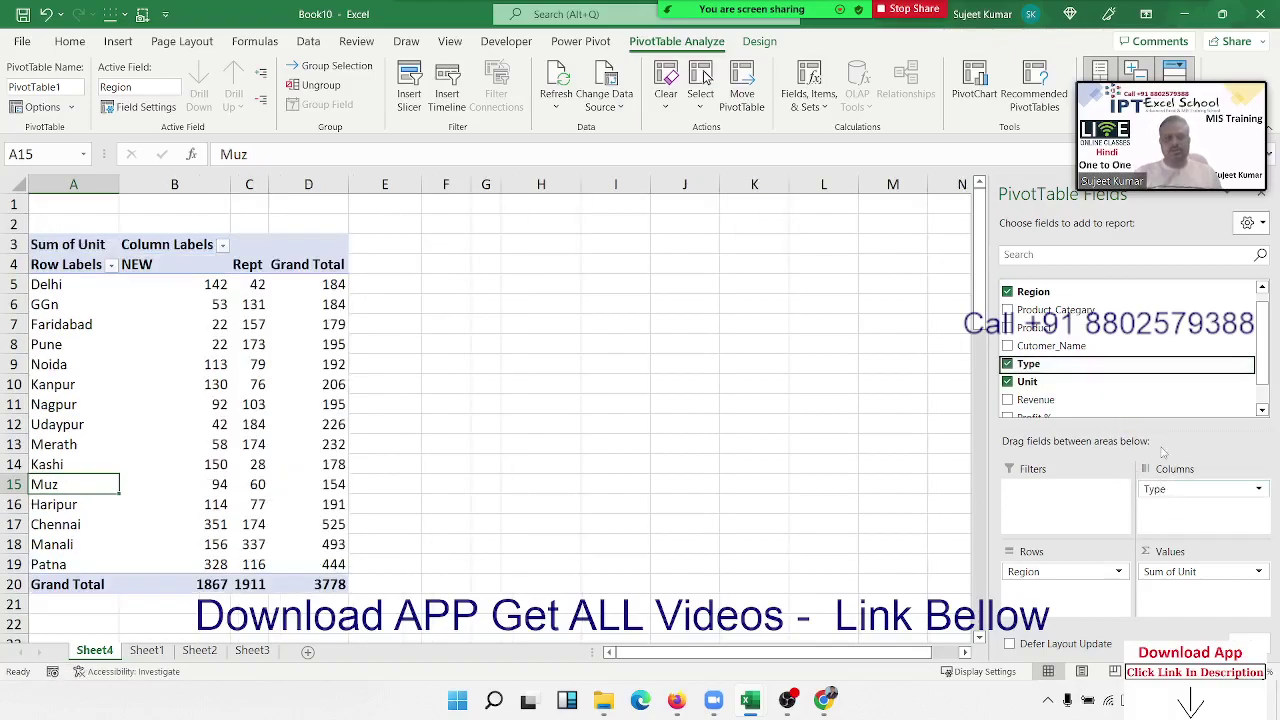
click(248, 270)
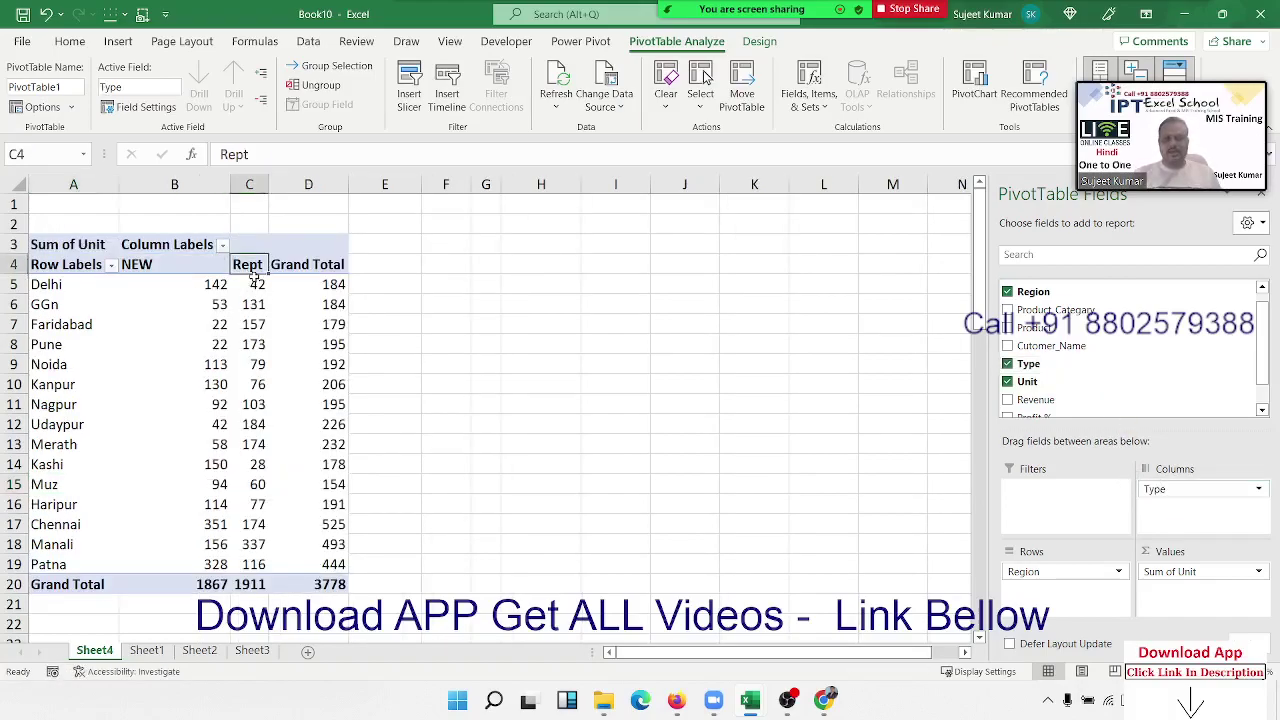
drag(256, 274, 122, 258)
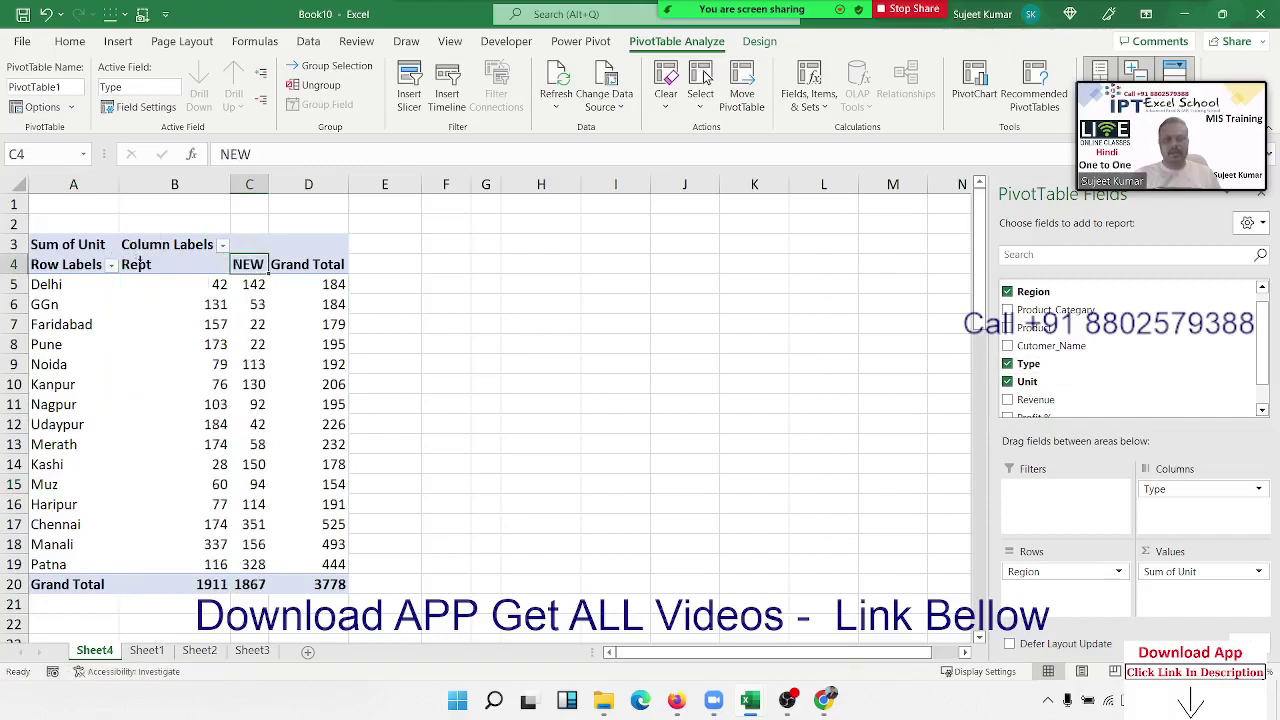
click(248, 264)
drag(248, 264, 122, 262)
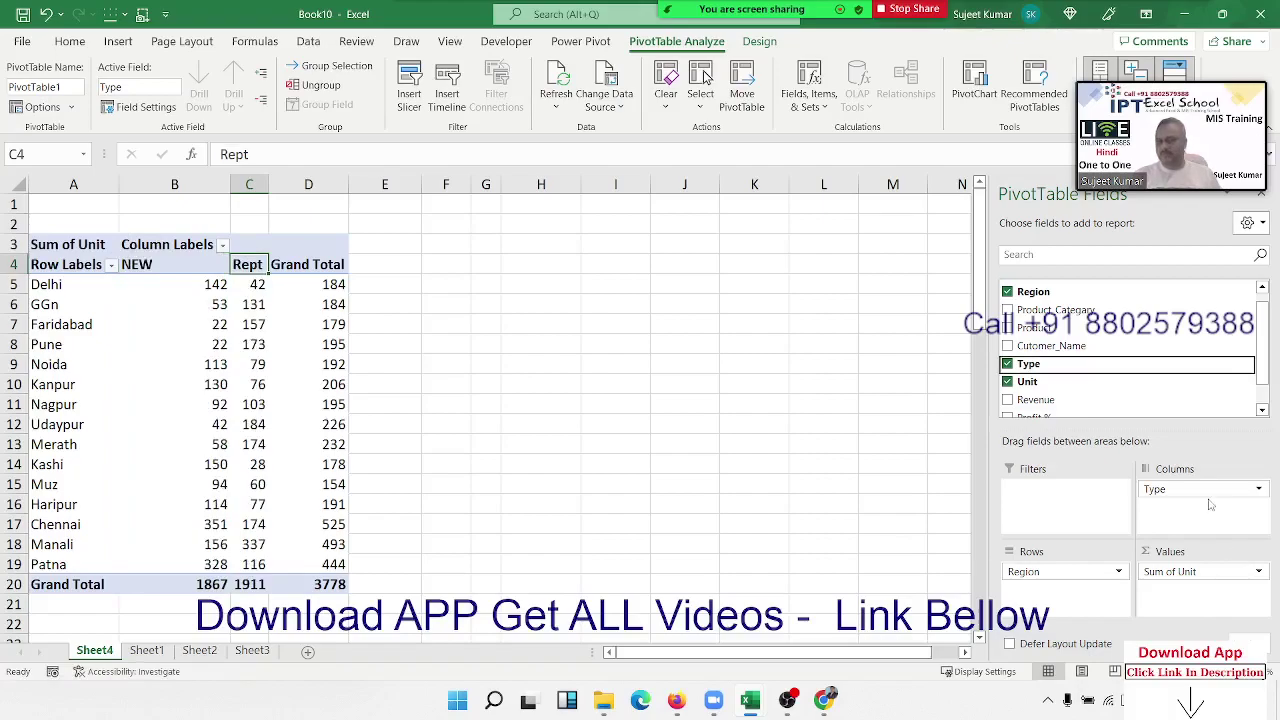
drag(1207, 499, 1187, 400)
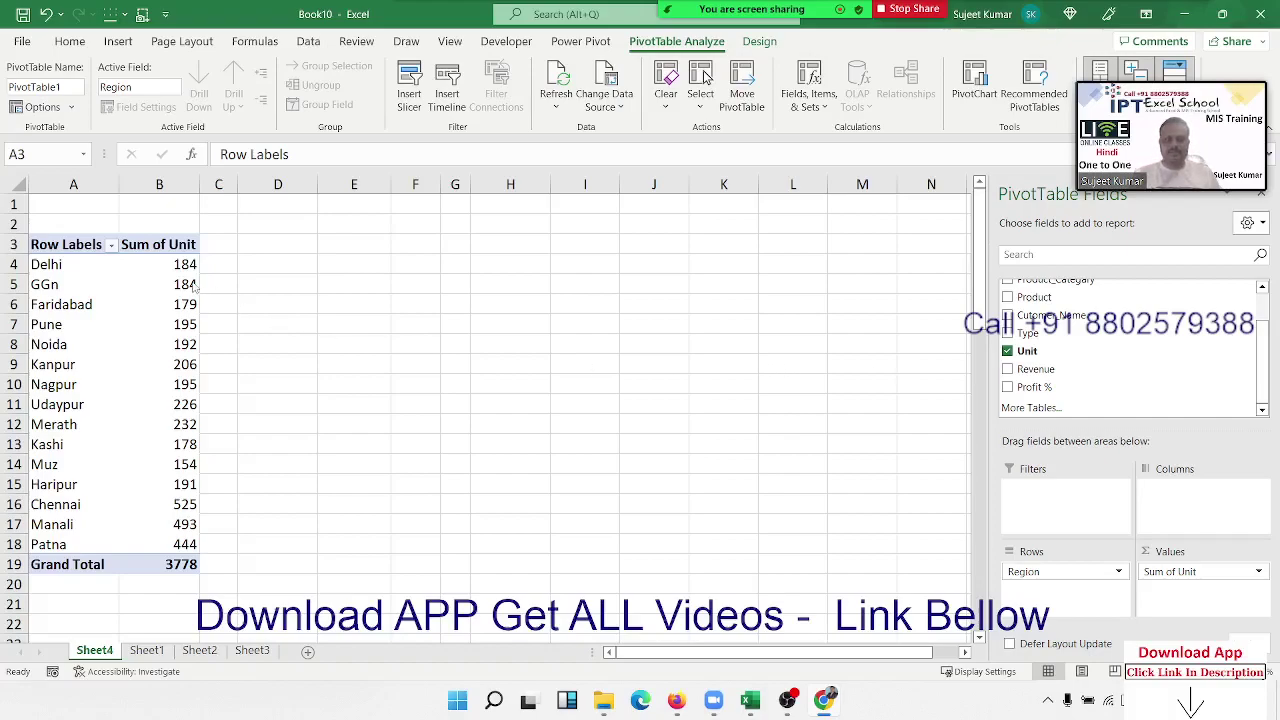
Select the Delhi, GGn and Faridabad labels (A4:A6) and Ctrl-add Noida (A8)
mouse_move(190, 283)
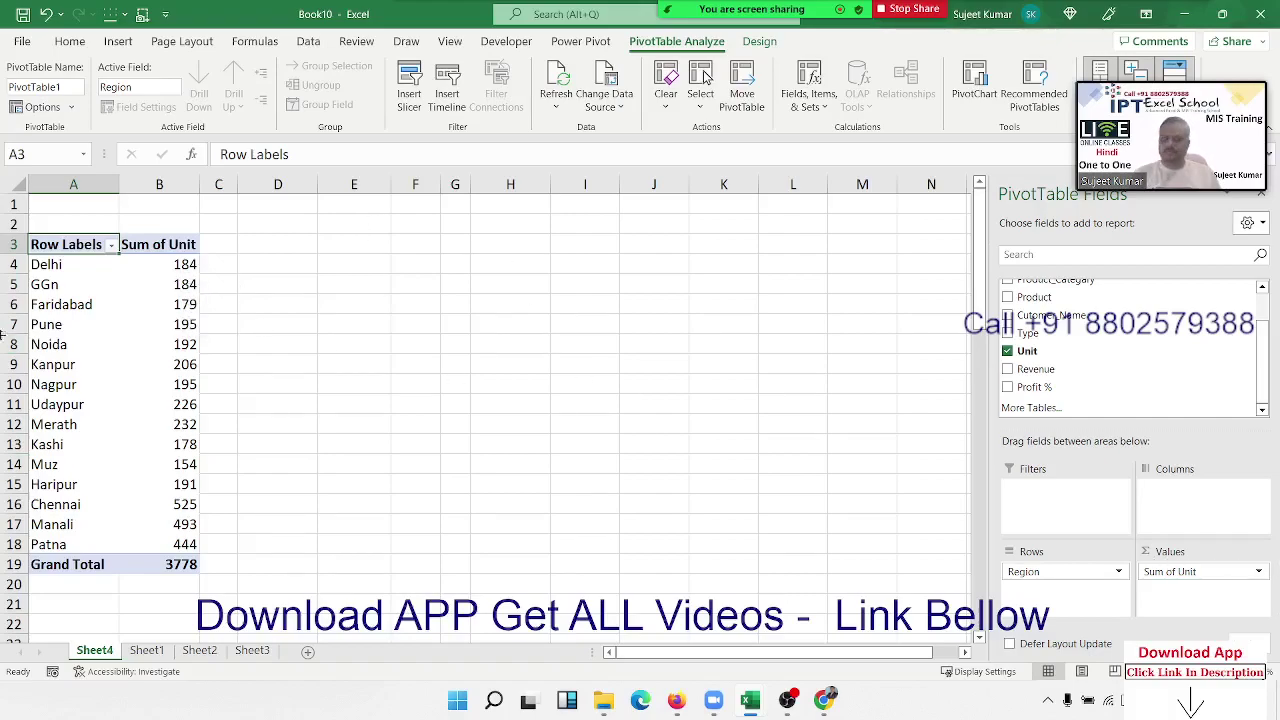
click(124, 380)
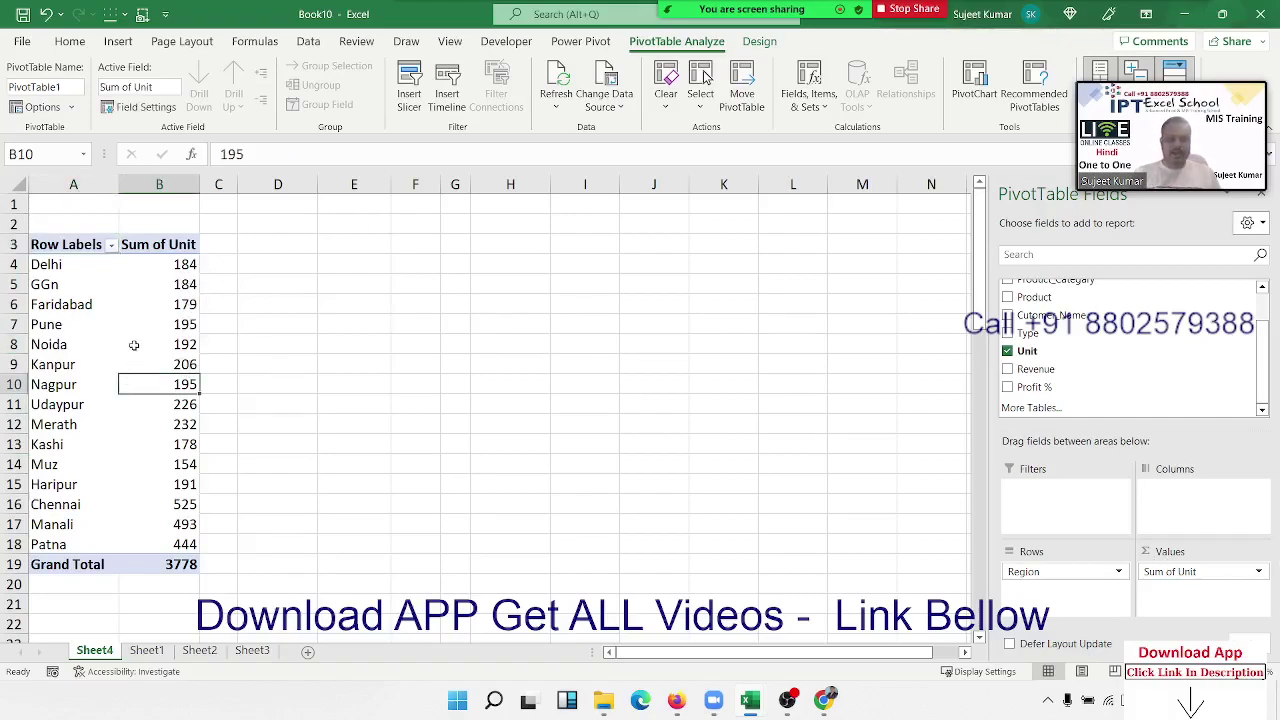
mouse_move(134, 347)
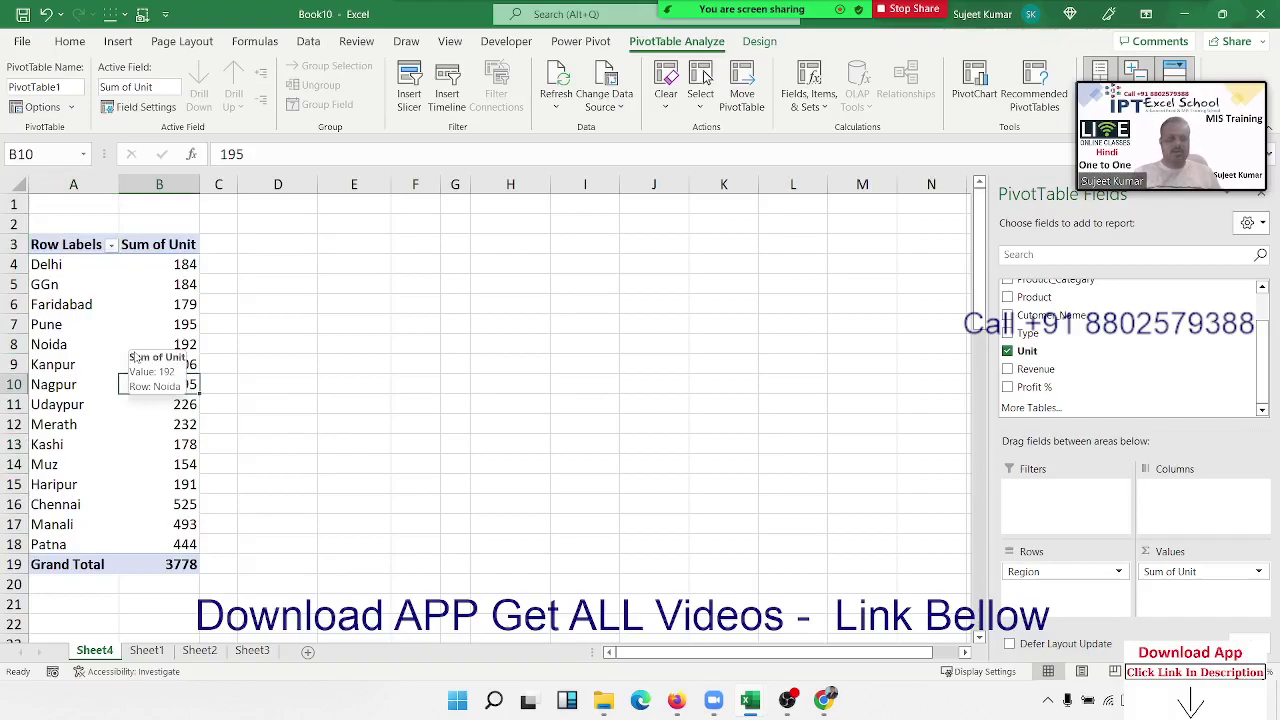
click(64, 258)
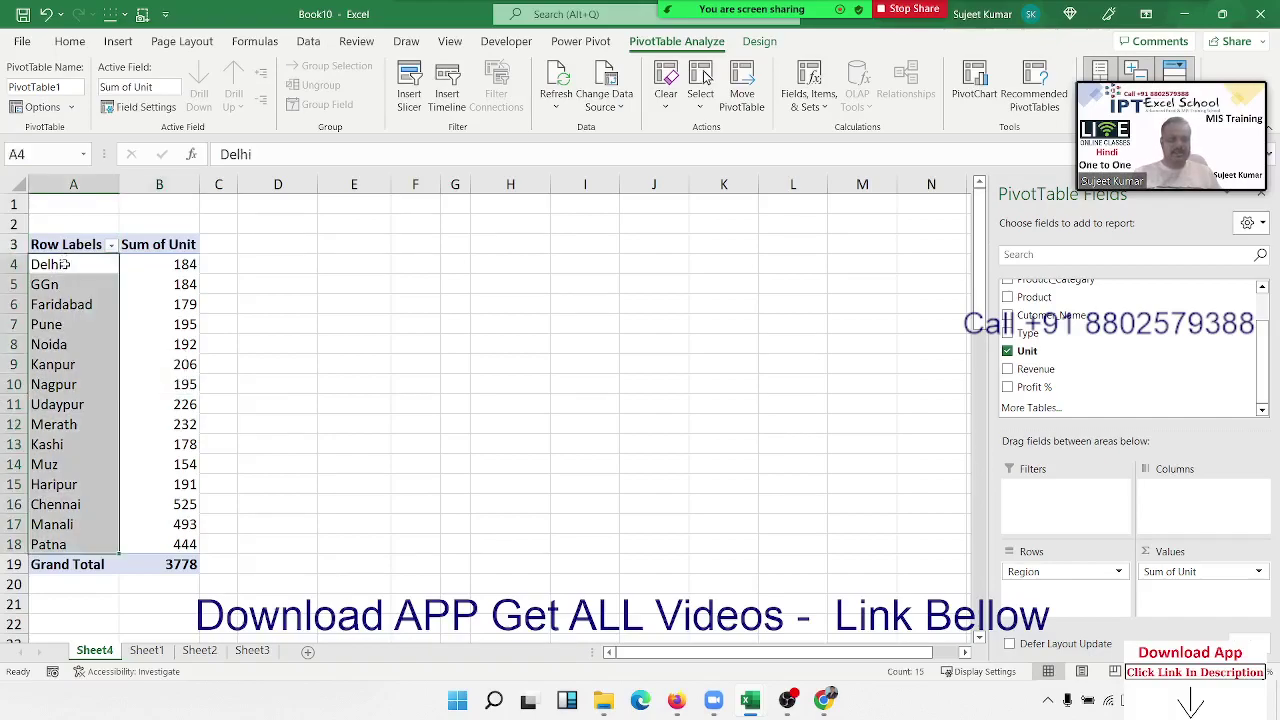
click(65, 299)
click(68, 345)
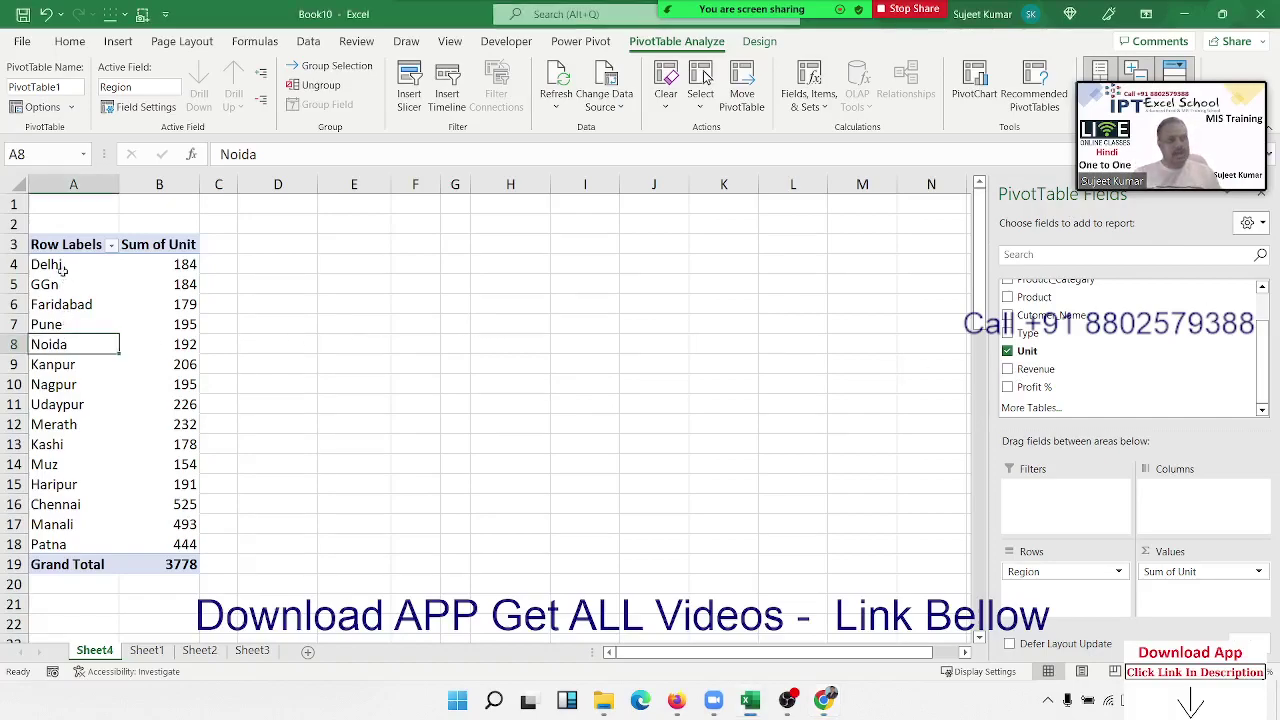
drag(62, 257, 60, 304)
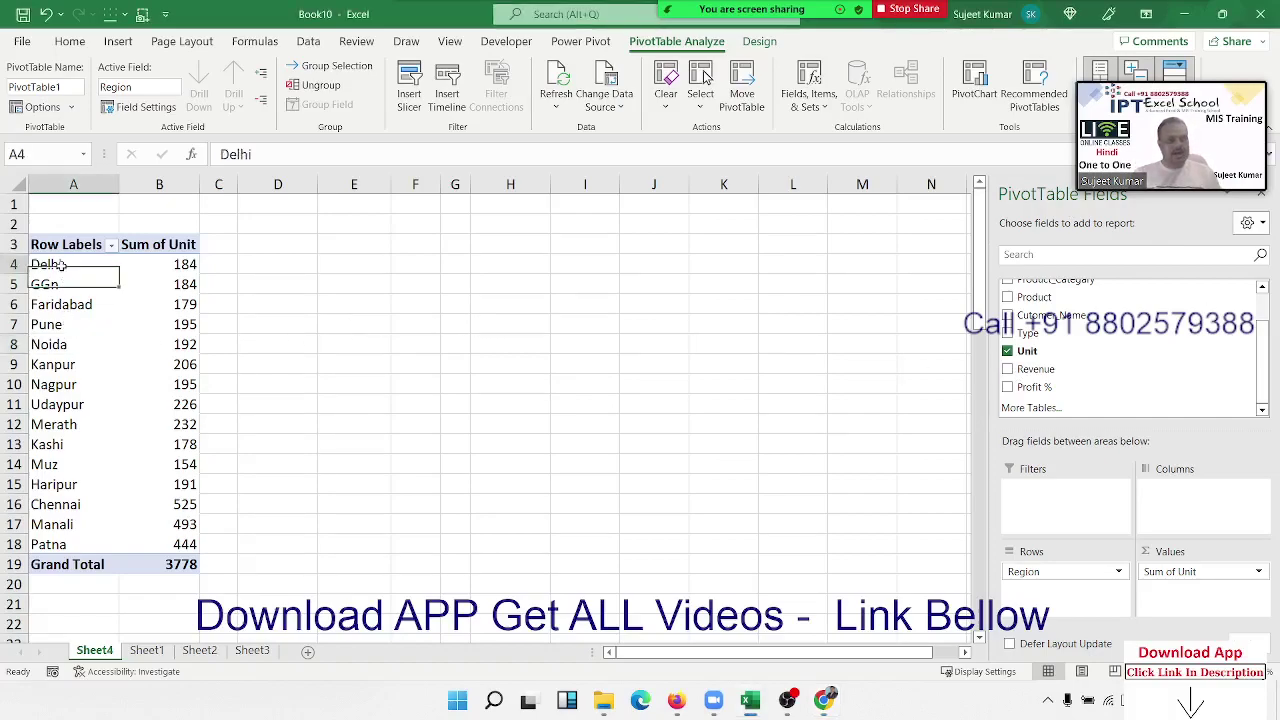
ctrl+click(62, 345)
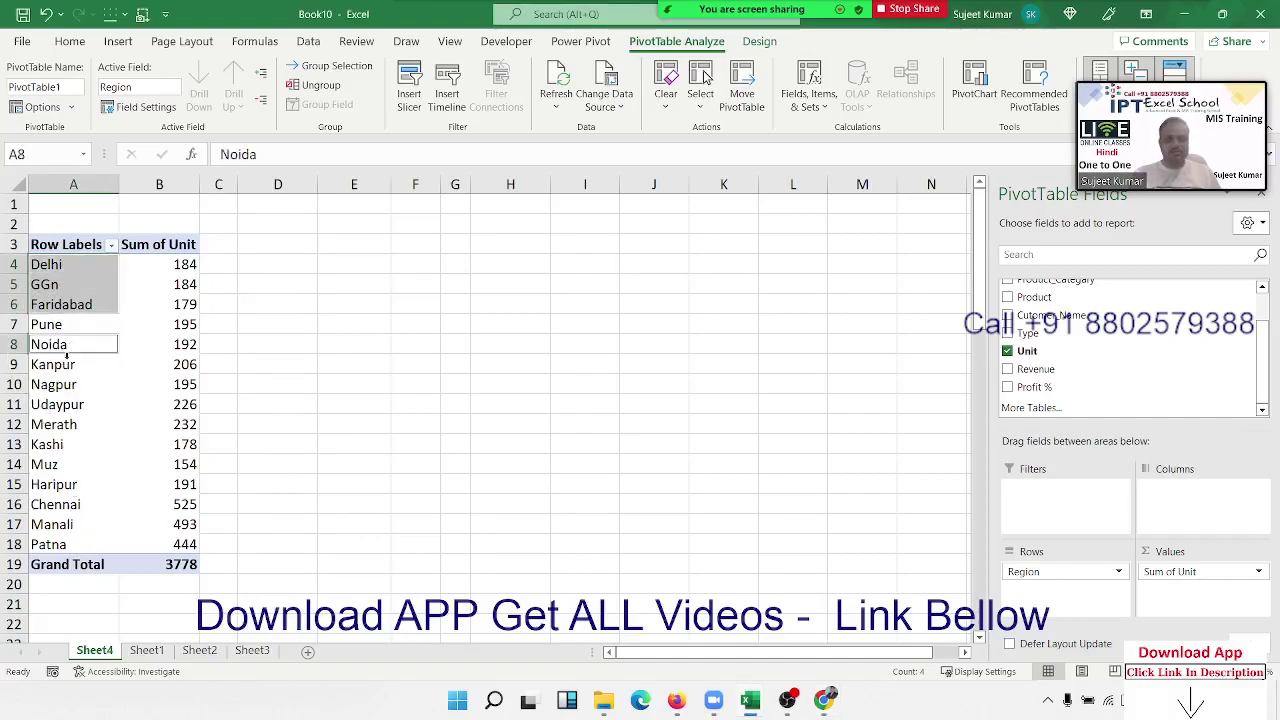
Group Delhi, GGn, Faridabad and Noida into Group1 (739) and drop Region from the rows
right_click(78, 297)
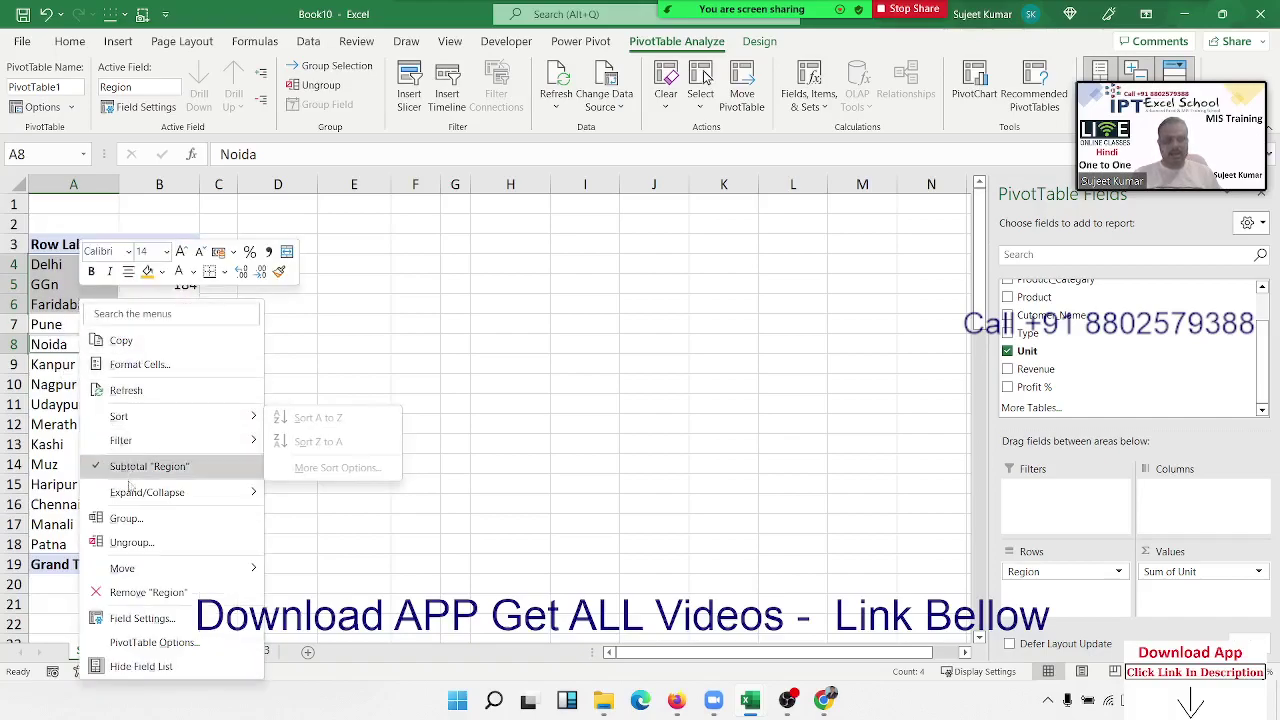
click(125, 518)
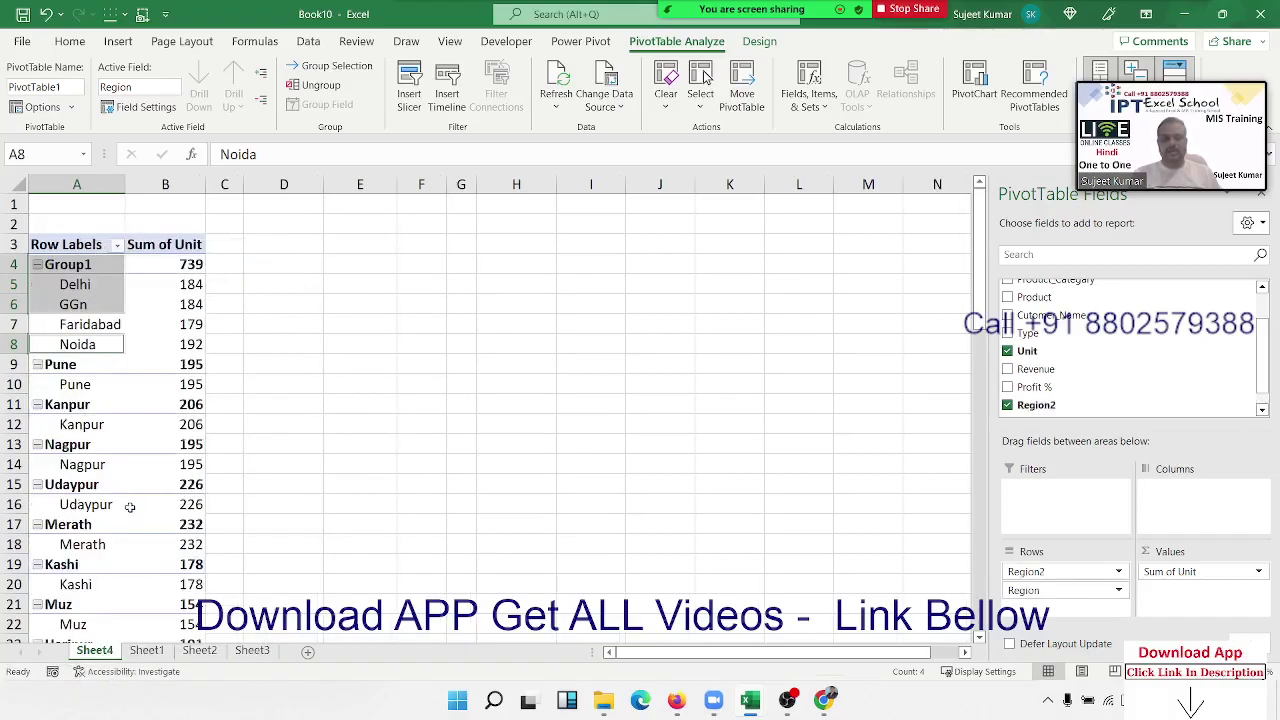
click(72, 268)
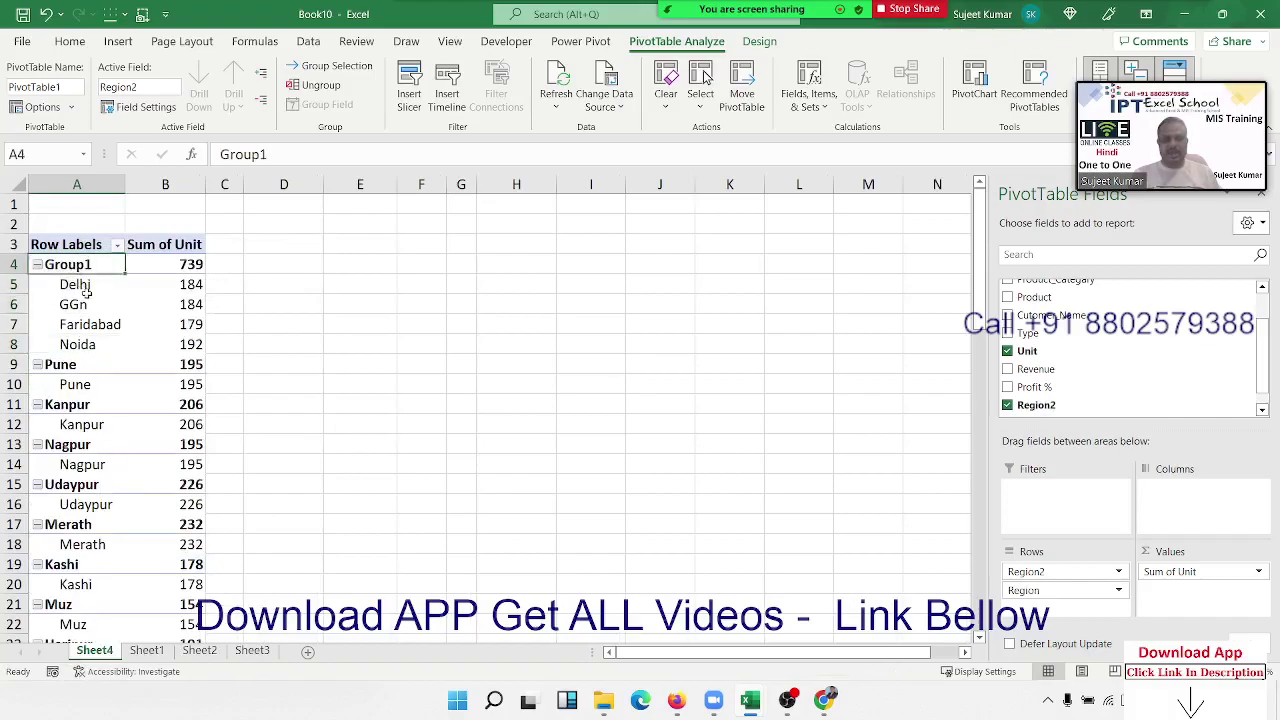
drag(75, 286, 90, 346)
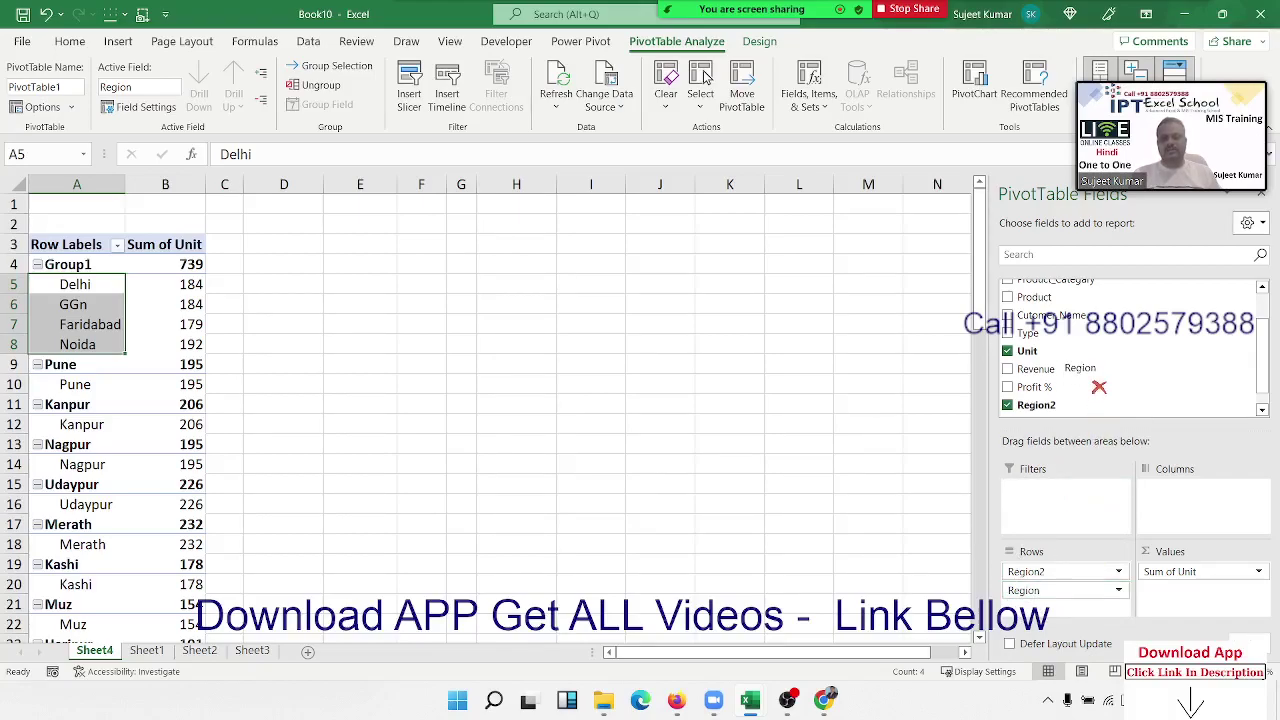
drag(1068, 596, 1081, 372)
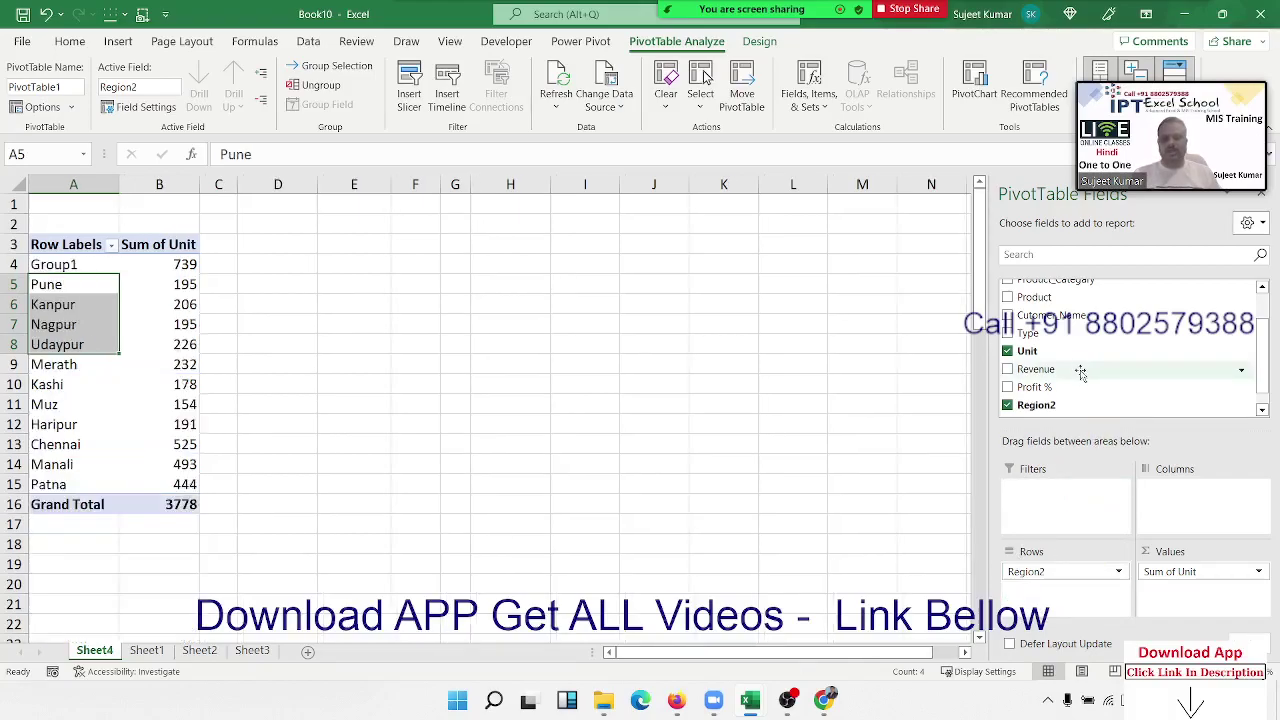
Rename the Group1 label in A4 to 'Delhi & NCR'
click(78, 265)
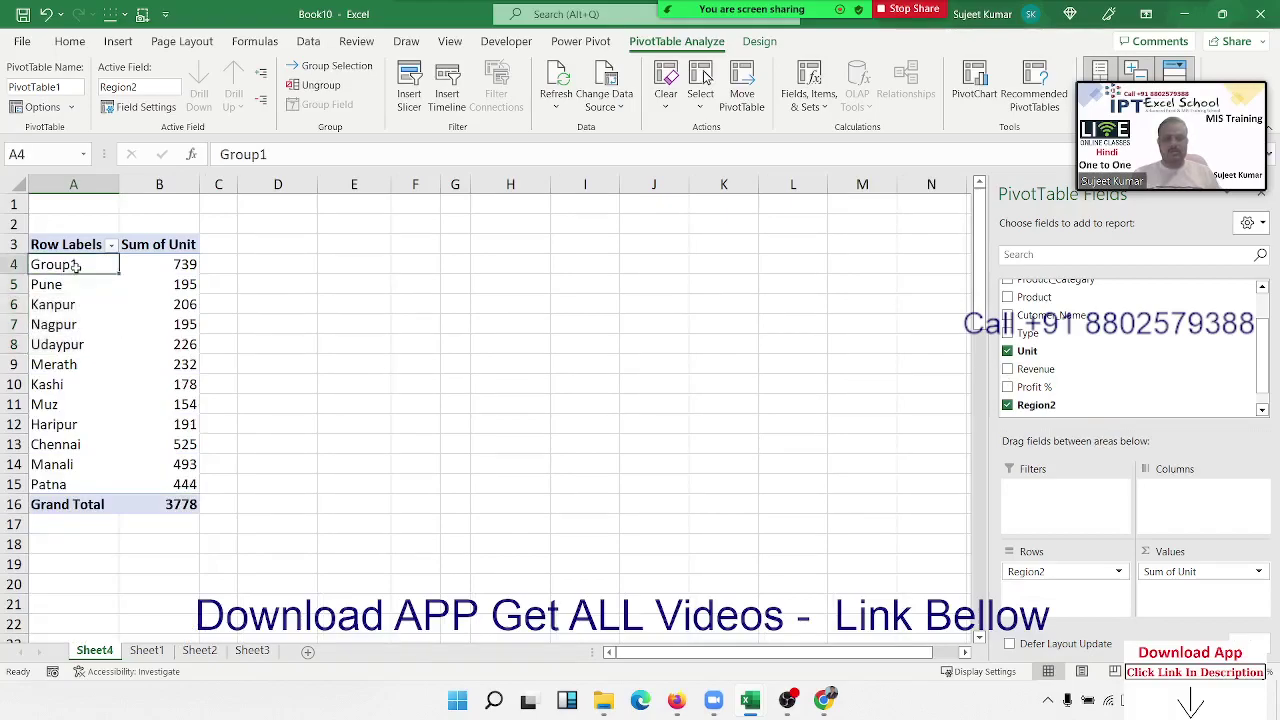
mouse_move(142, 284)
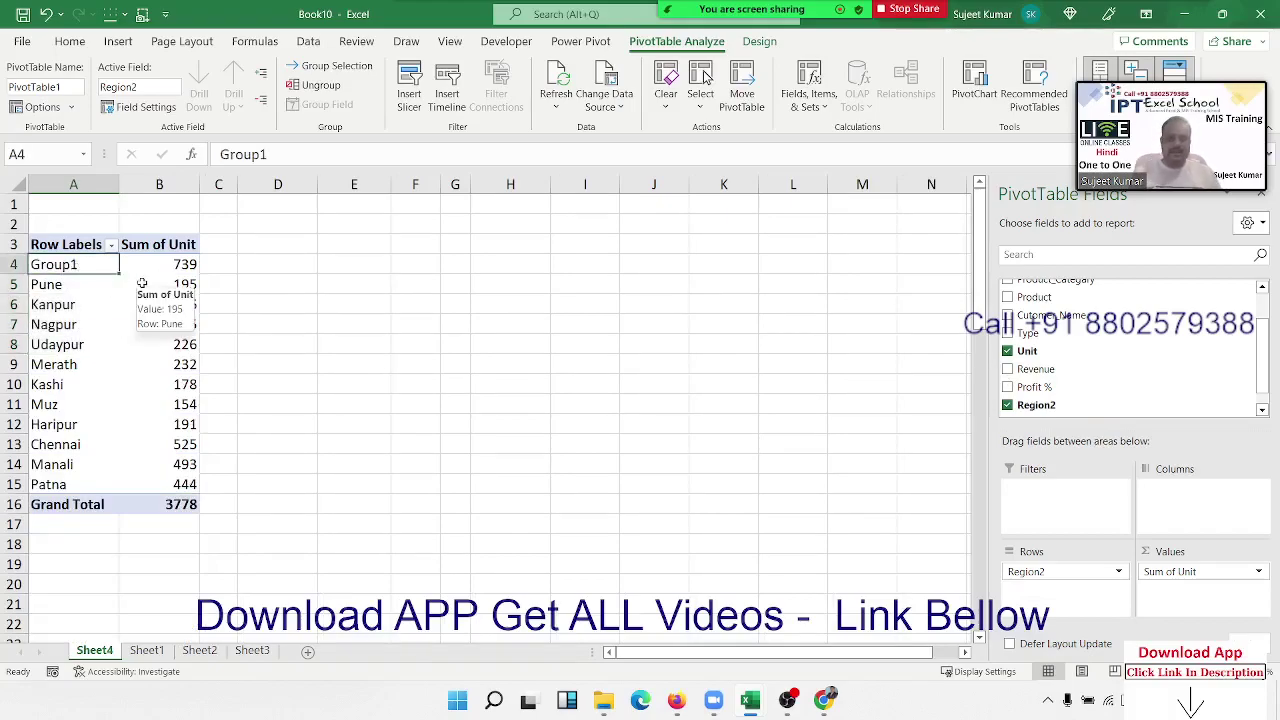
text(Deli)
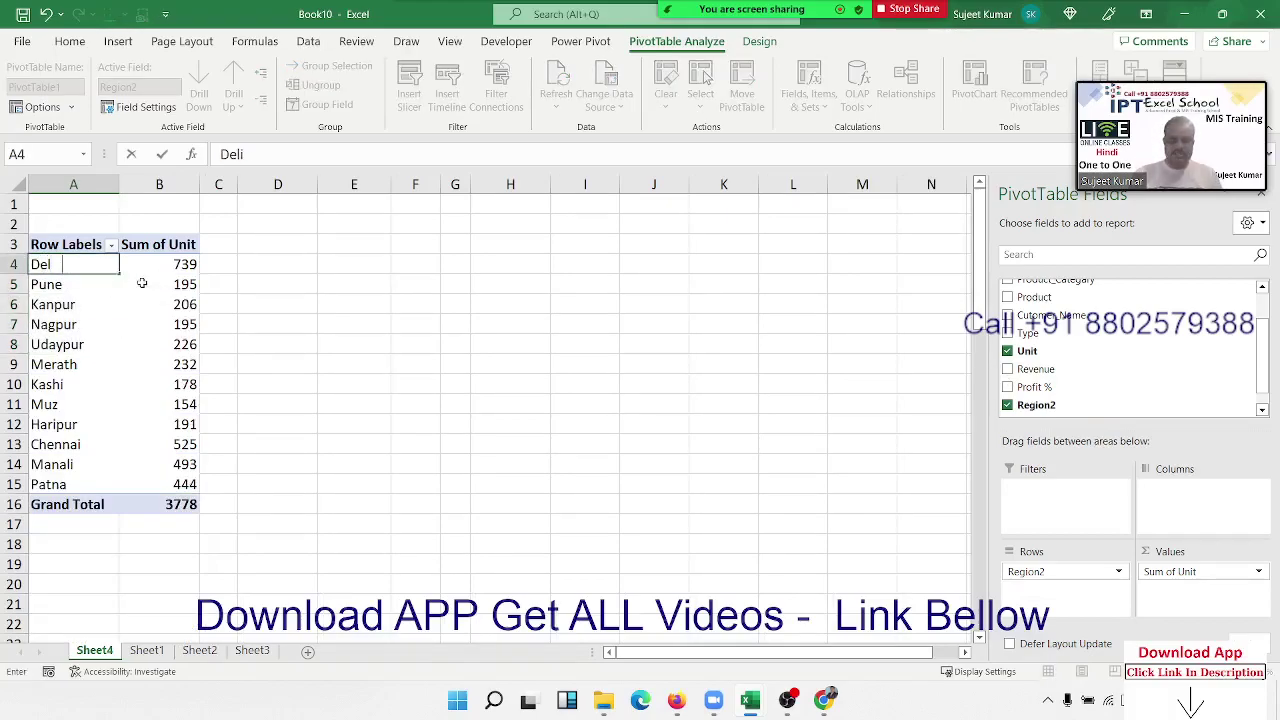
text(u)
key(BackSpace)
key(BackSpace)
text(hi)
text( &)
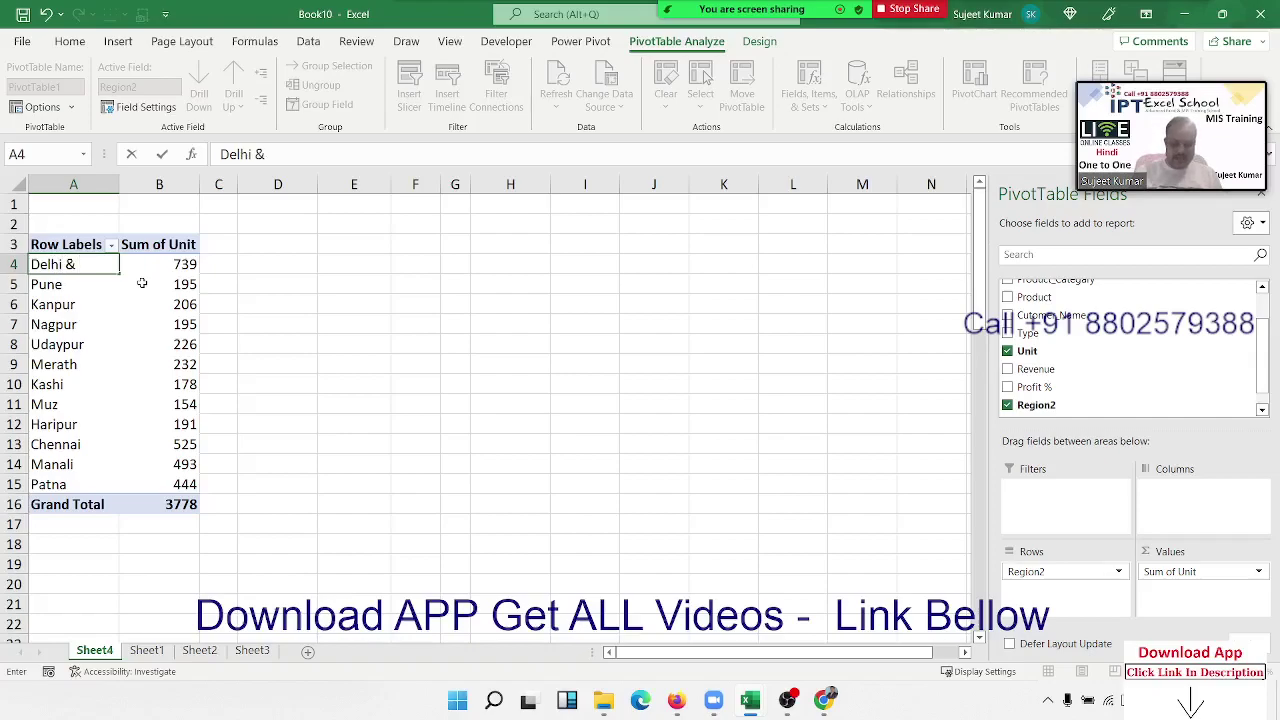
text( NCR)
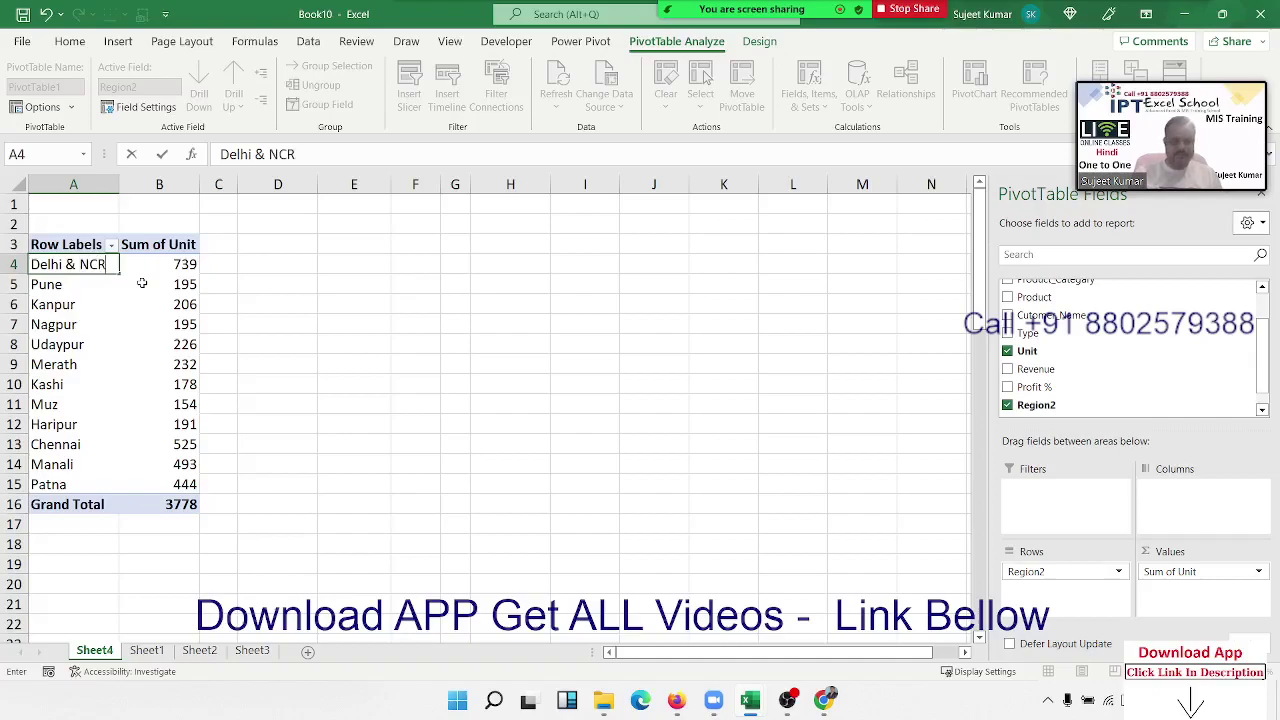
key(Return)
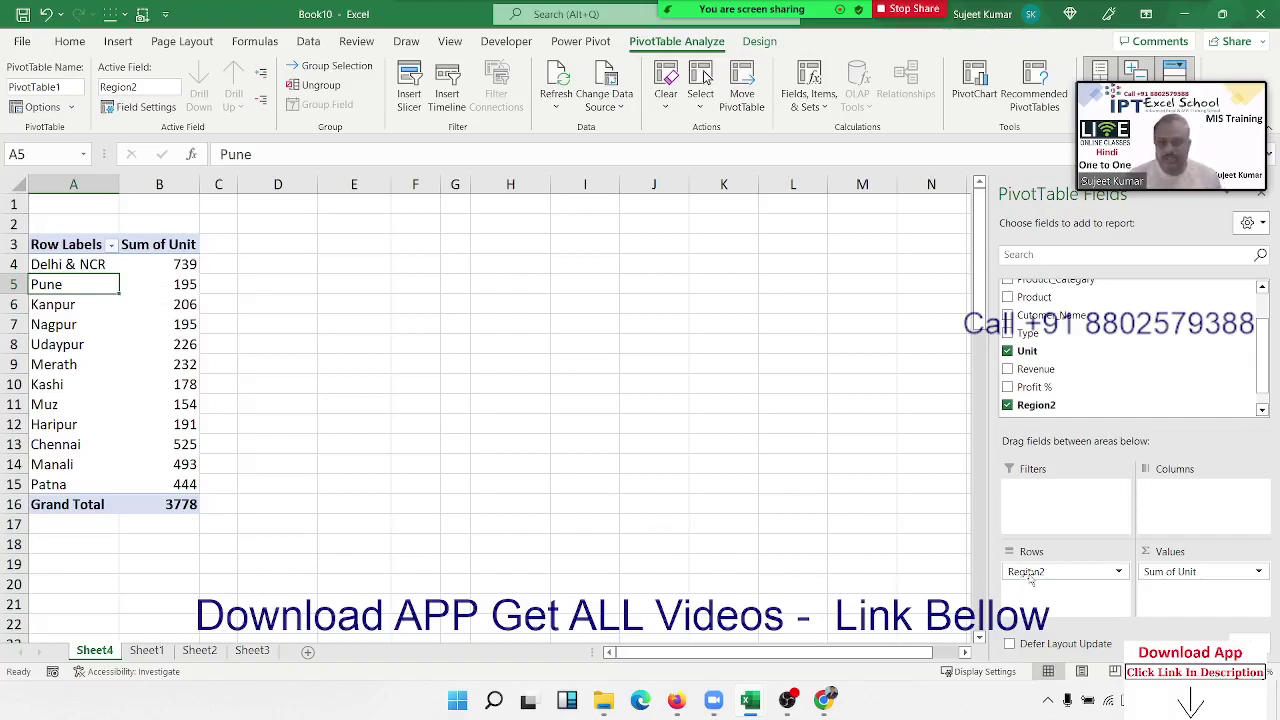
Remove Region2 from the rows and add Revenue as the summed value by Unit
drag(1030, 572, 1098, 365)
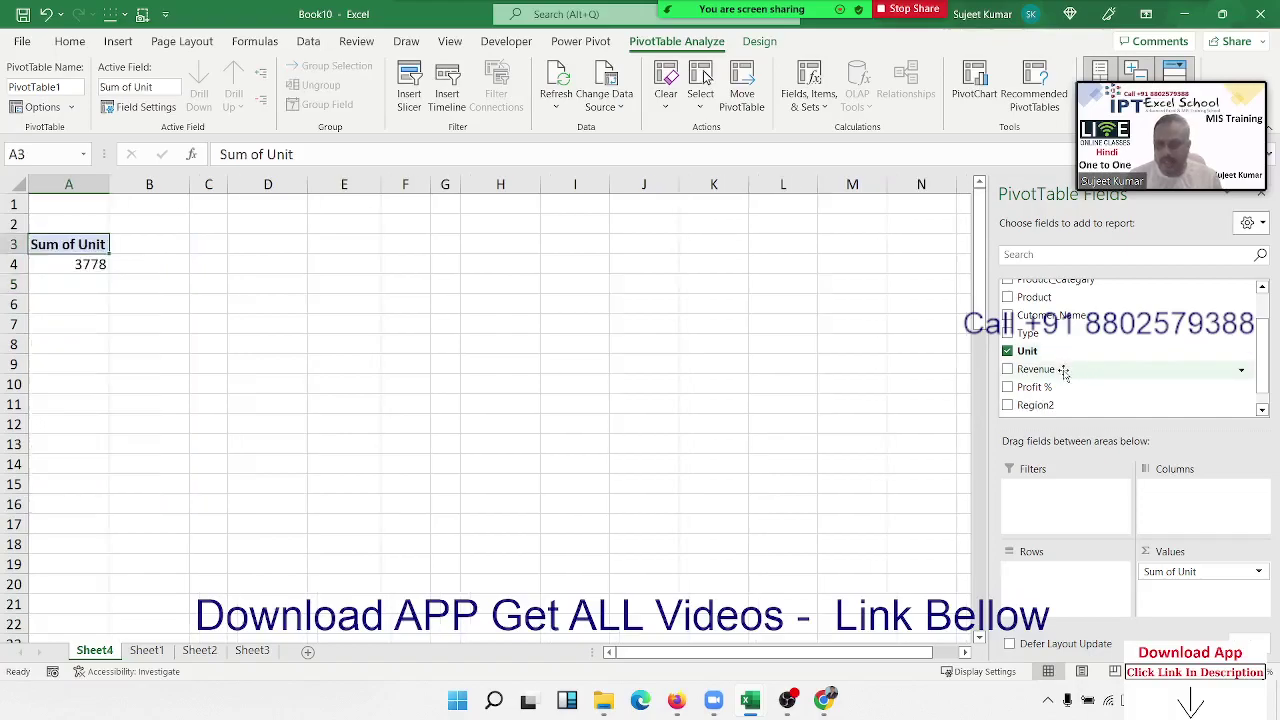
scroll(1055, 375, up, 1)
scroll(1048, 377, down, 2)
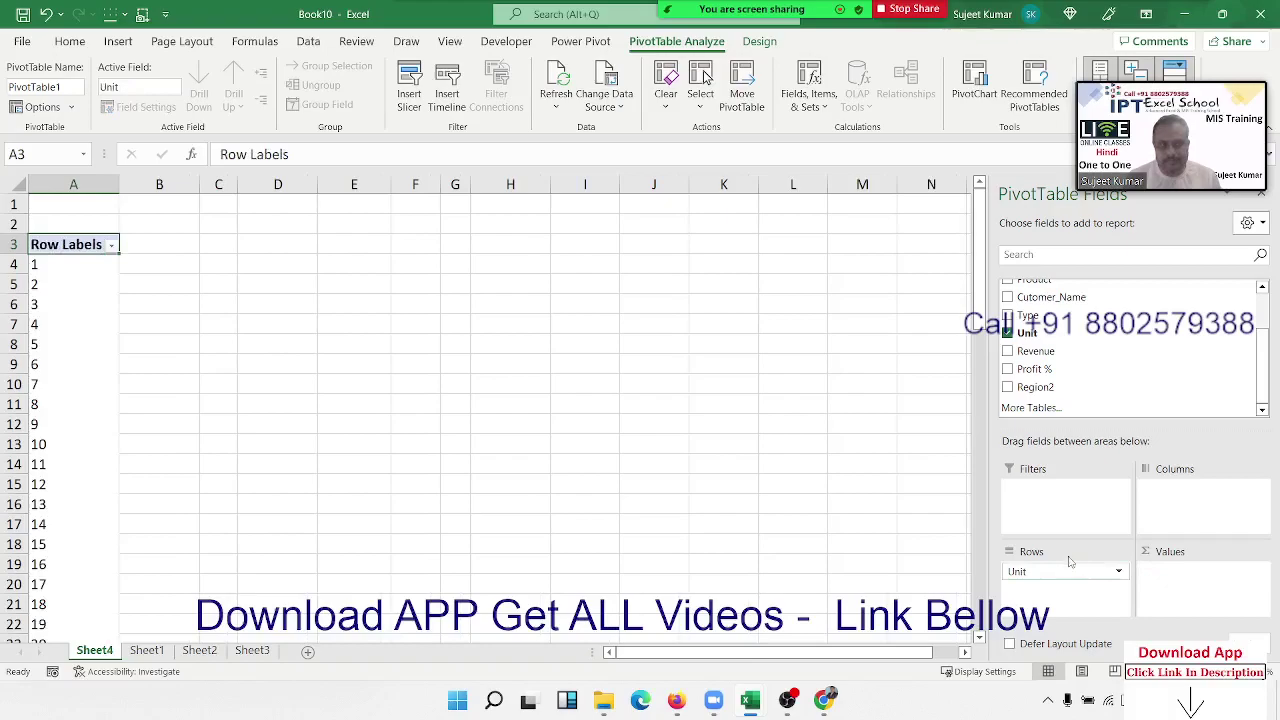
scroll(134, 411, down, 7)
scroll(131, 394, up, 7)
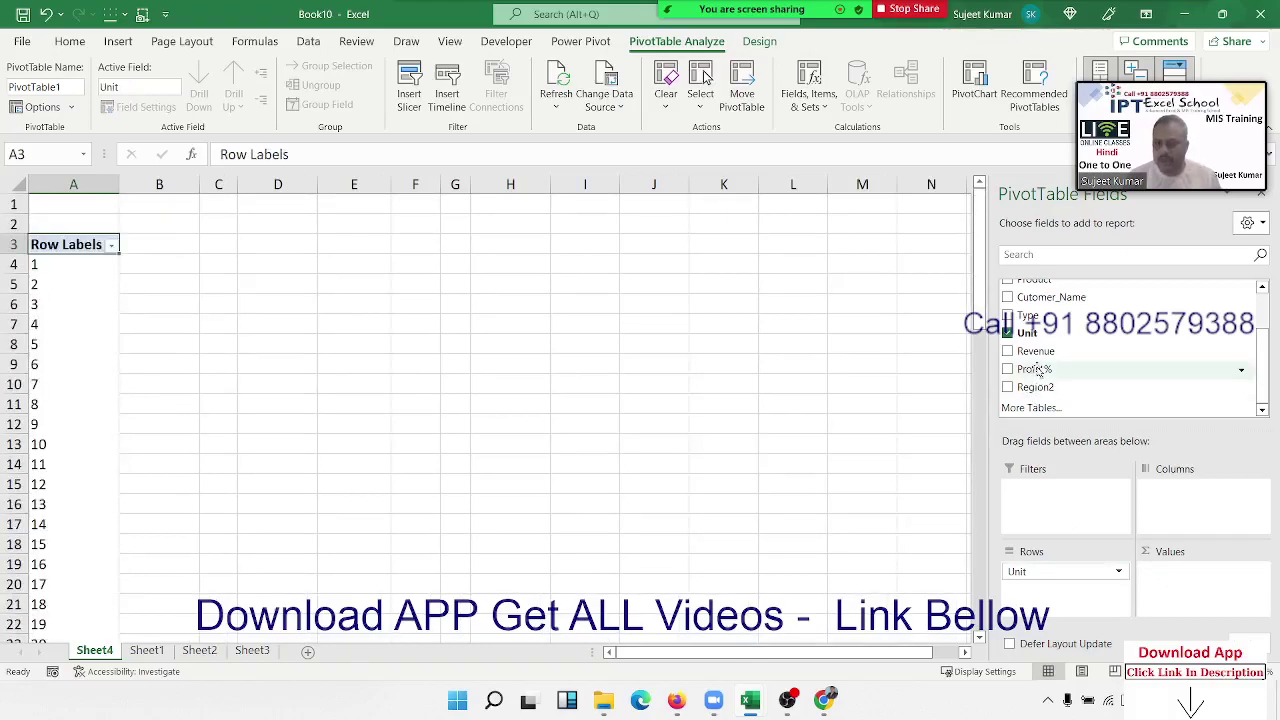
drag(1035, 351, 1202, 575)
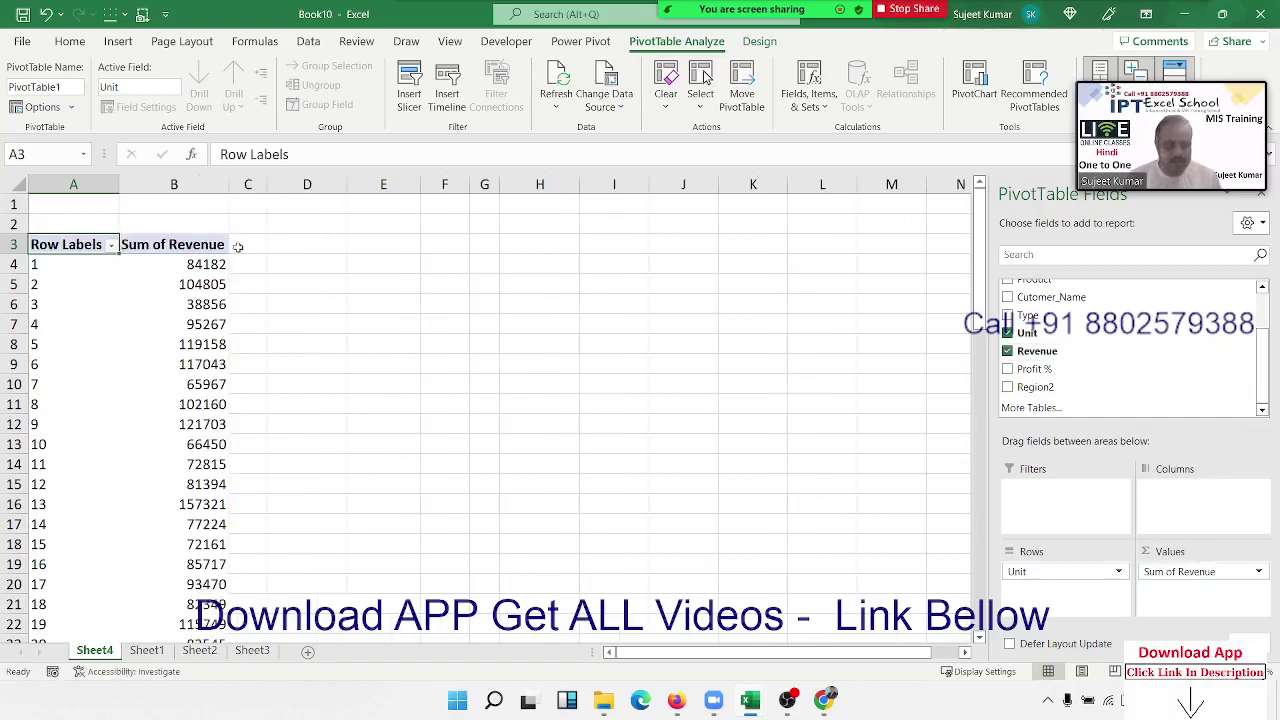
Check the Sum of Revenue totals for Unit values 1 through 4
click(100, 274)
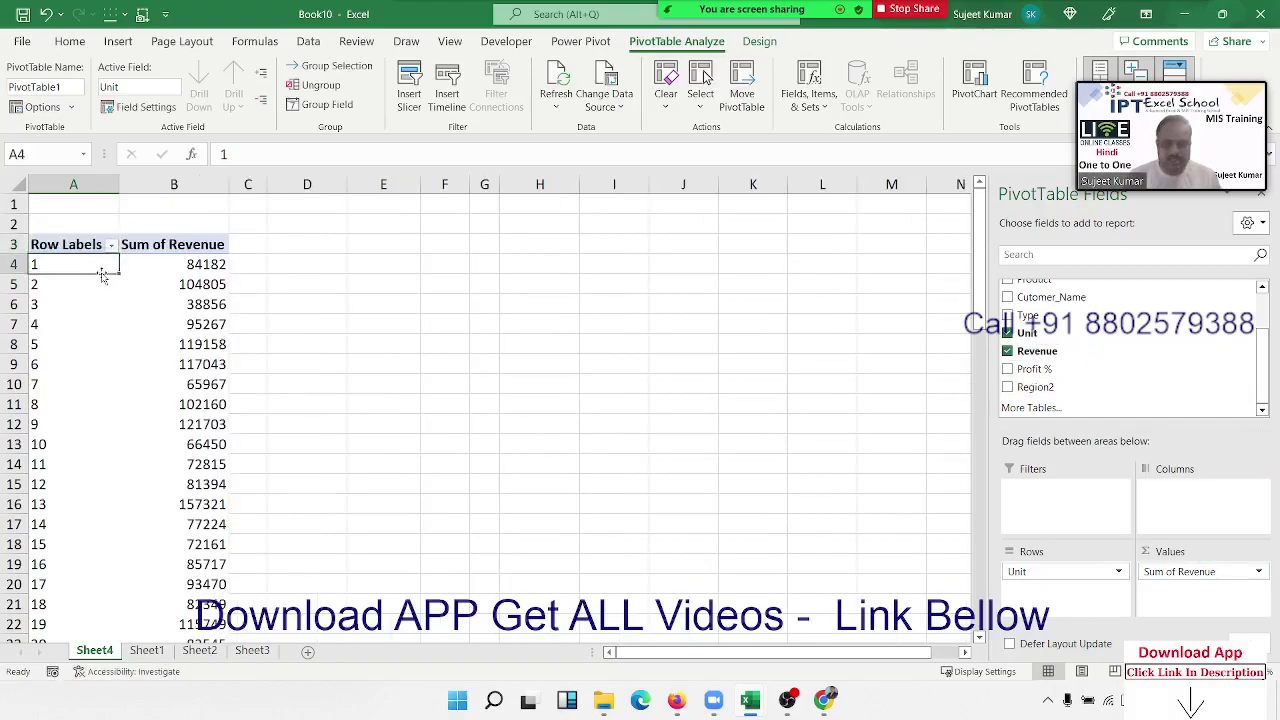
click(190, 274)
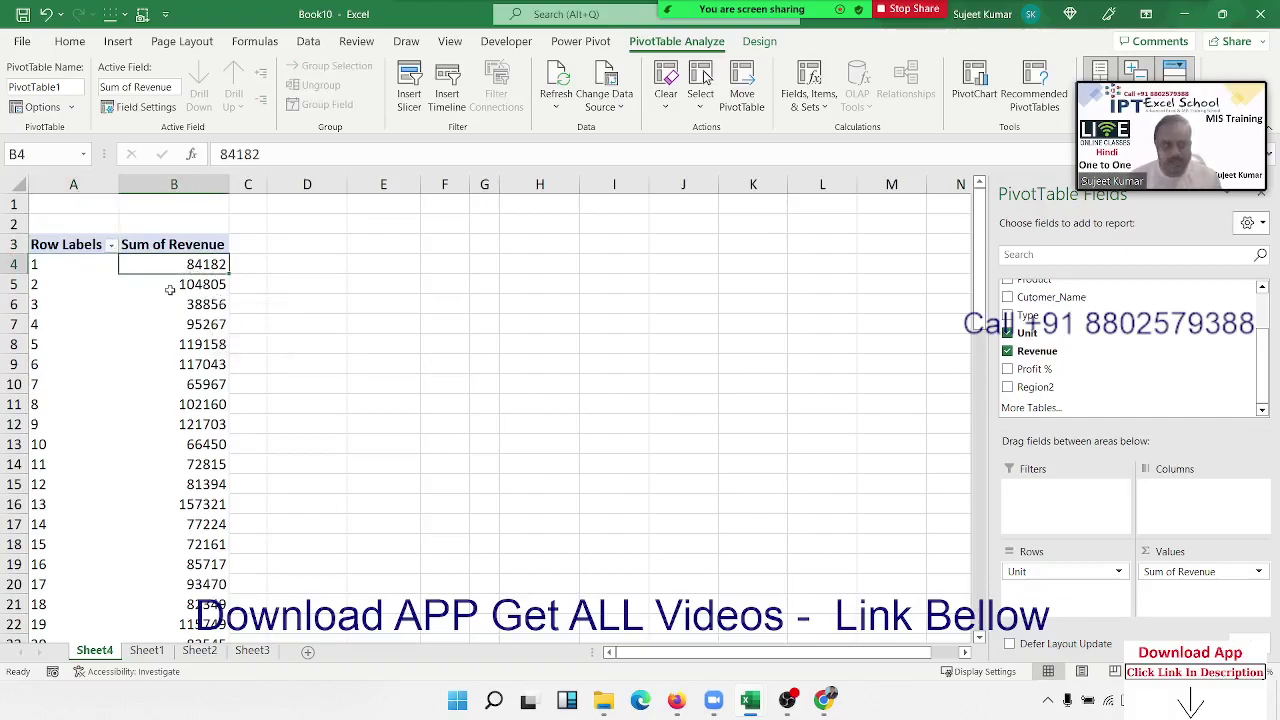
click(148, 287)
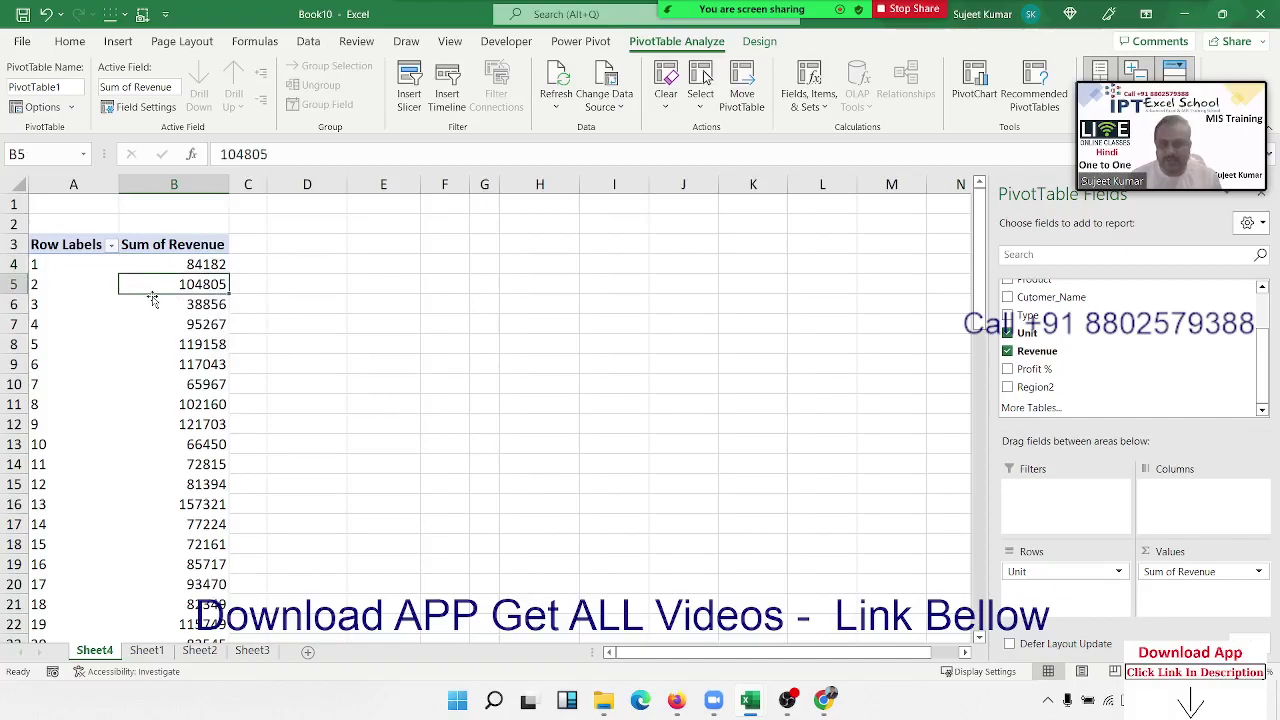
click(155, 305)
click(157, 320)
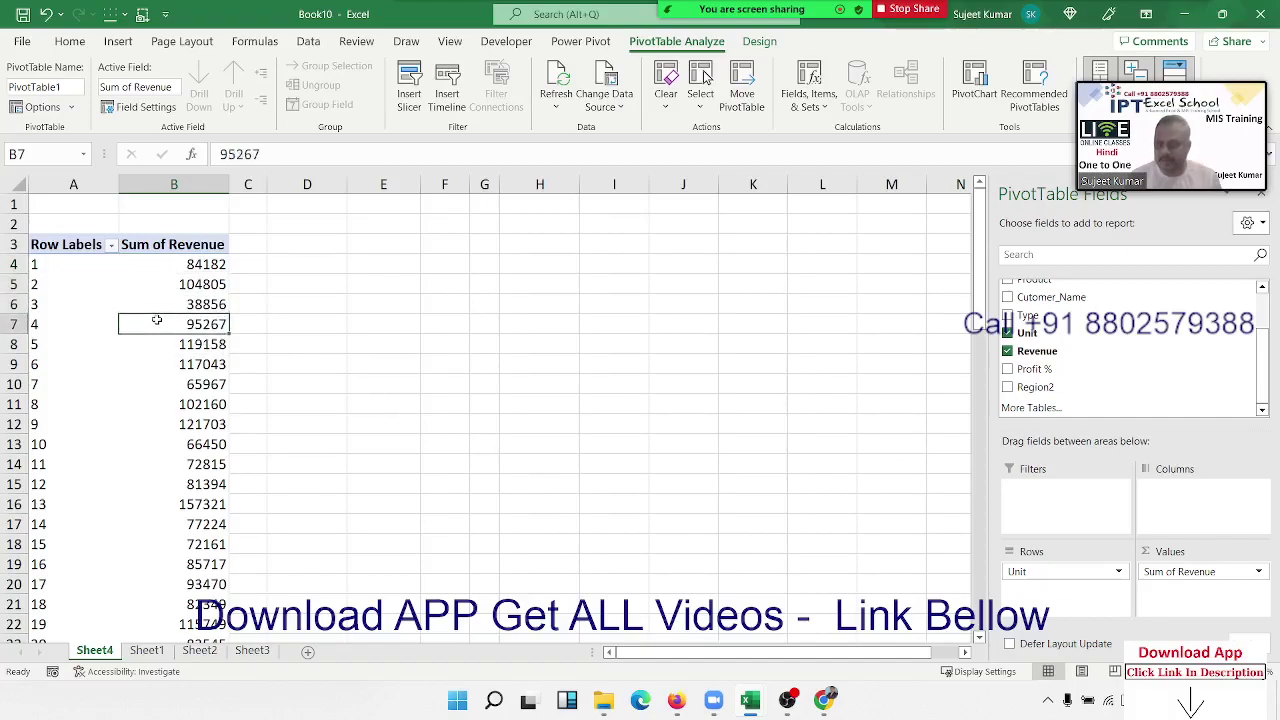
scroll(117, 277, down, 7)
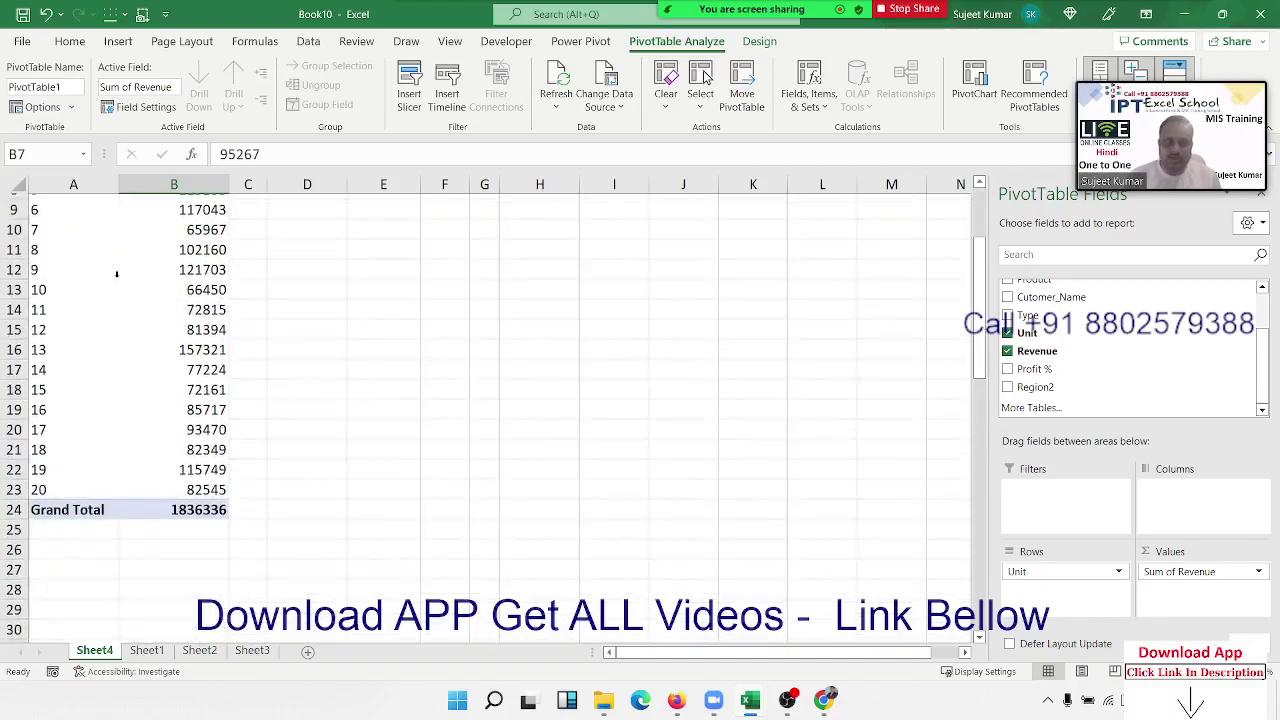
scroll(117, 277, up, 7)
scroll(117, 277, up, 1)
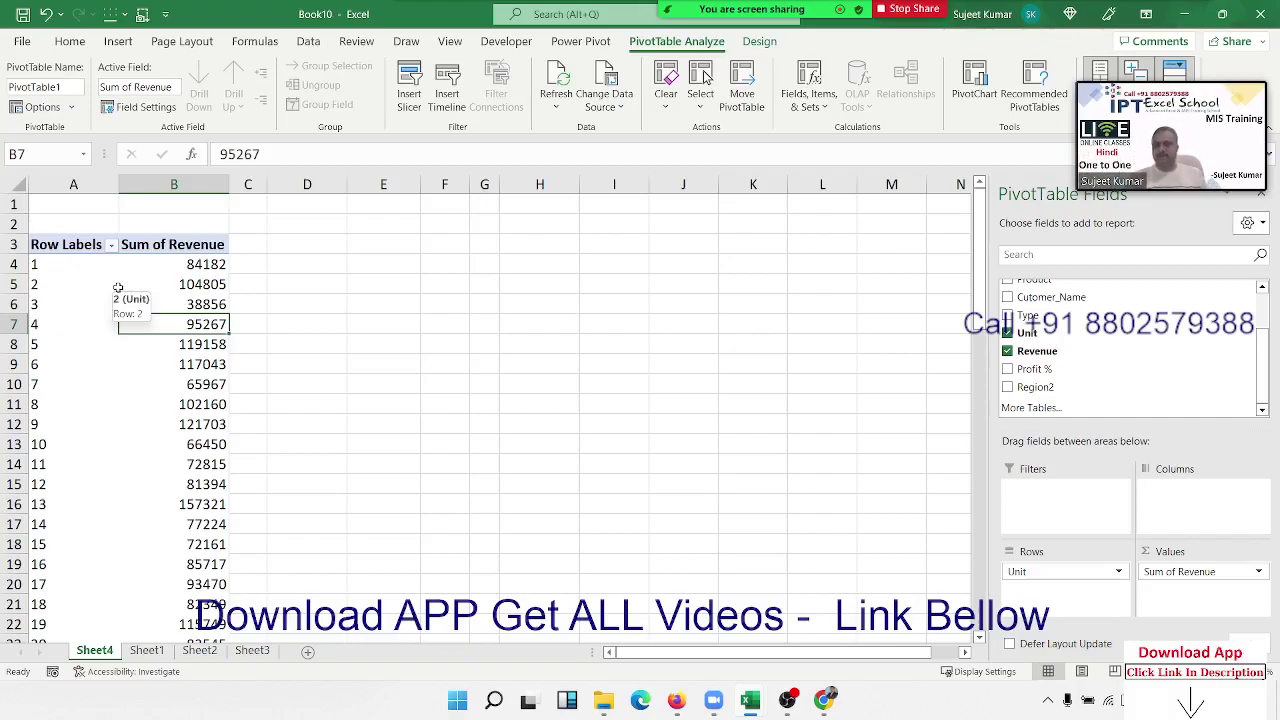
Group the Unit row labels into bands of 5, starting at 0 and ending at 105
right_click(65, 302)
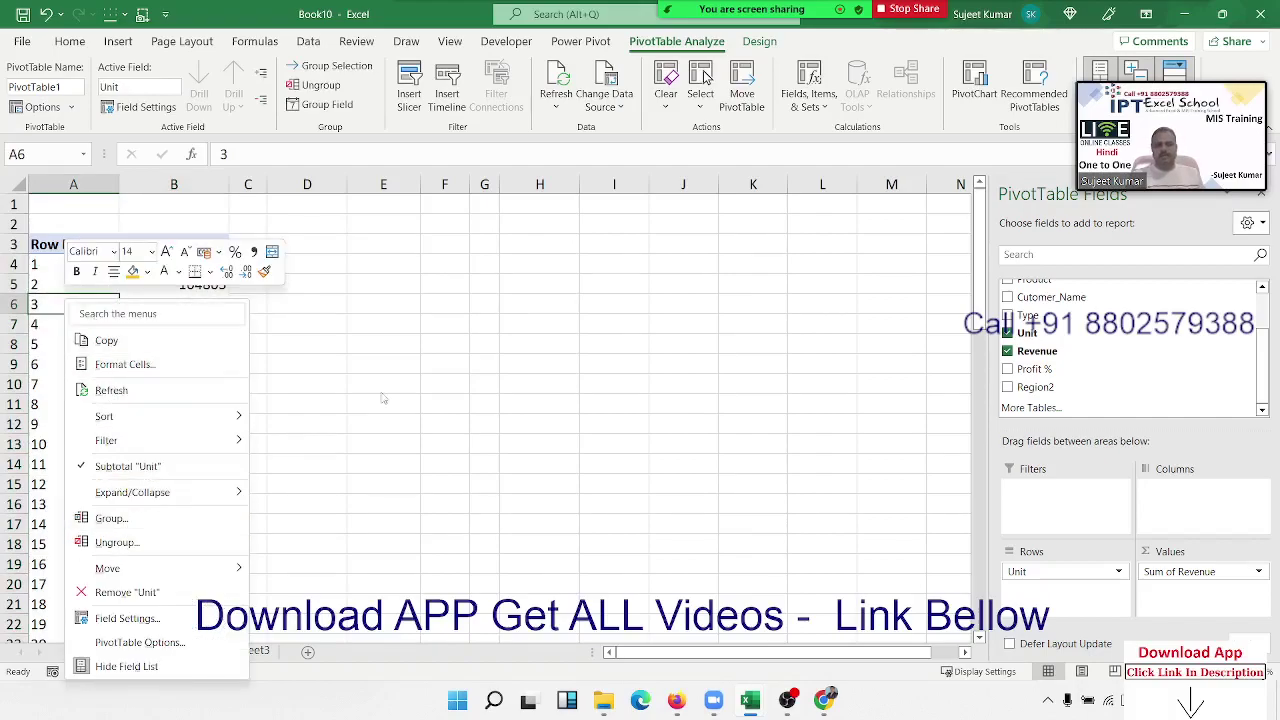
click(330, 381)
scroll(126, 414, down, 3)
scroll(51, 331, down, 3)
scroll(46, 422, up, 3)
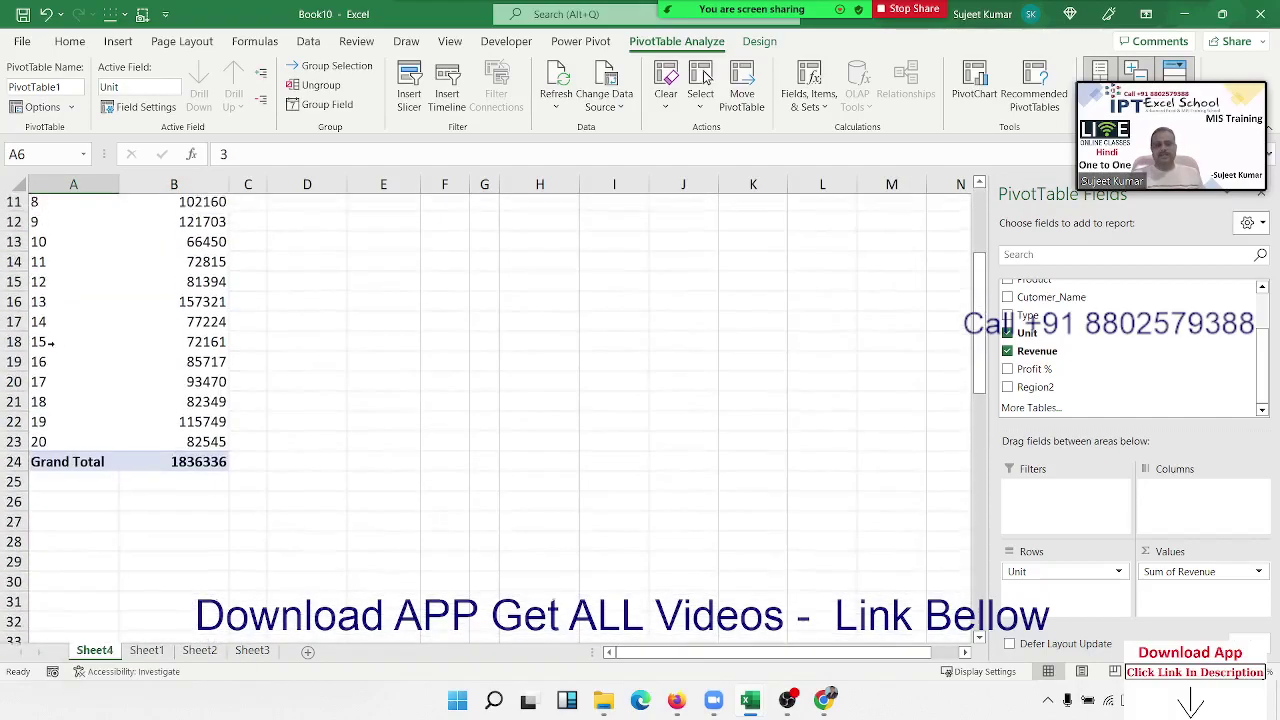
scroll(46, 422, up, 3)
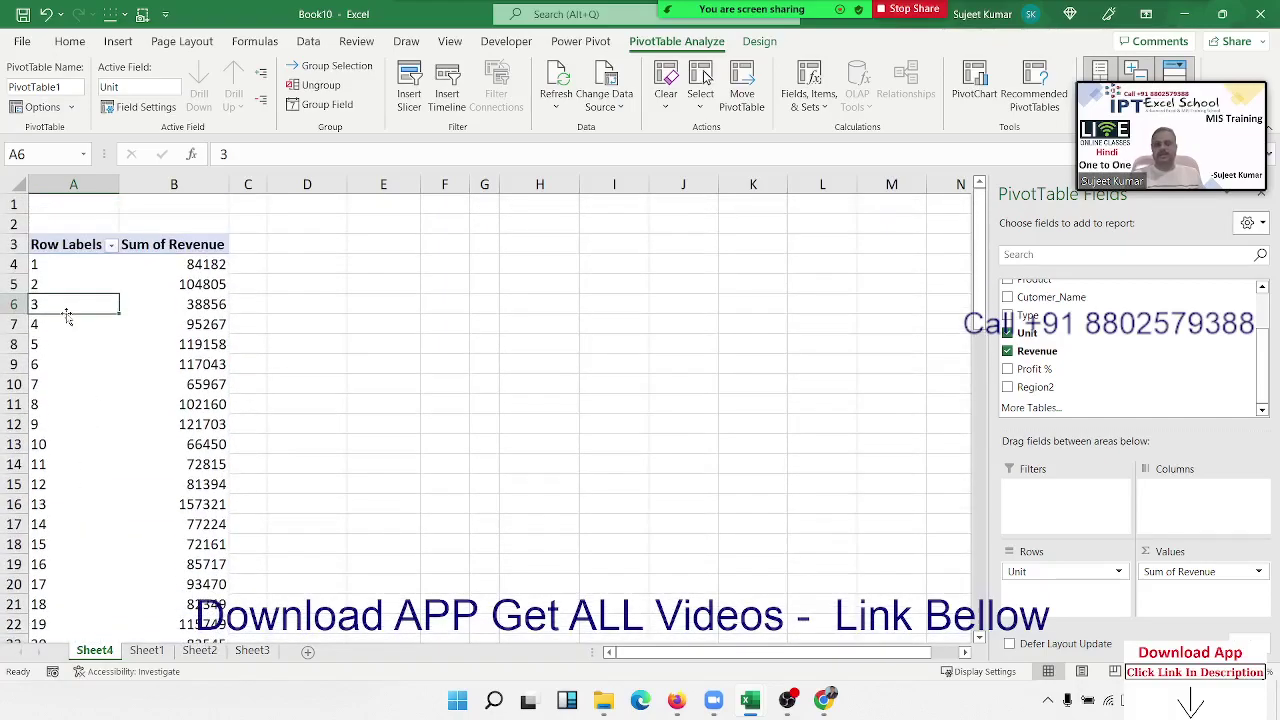
right_click(66, 306)
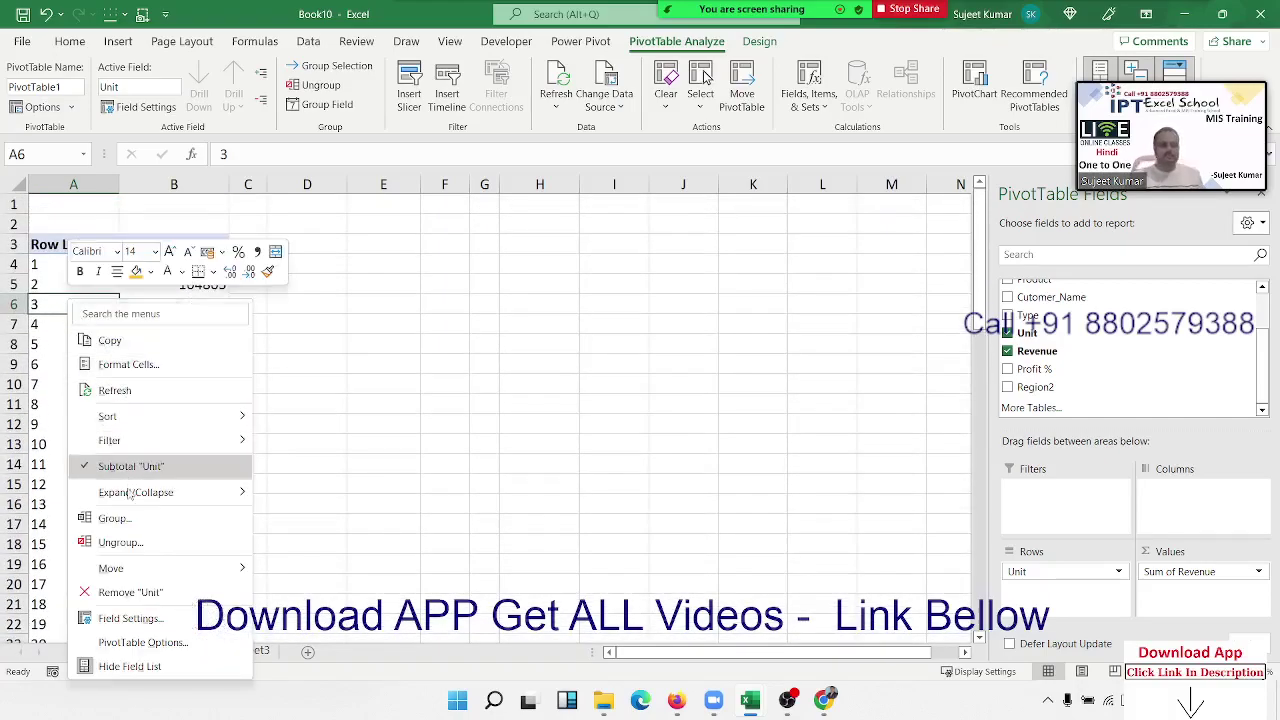
click(113, 518)
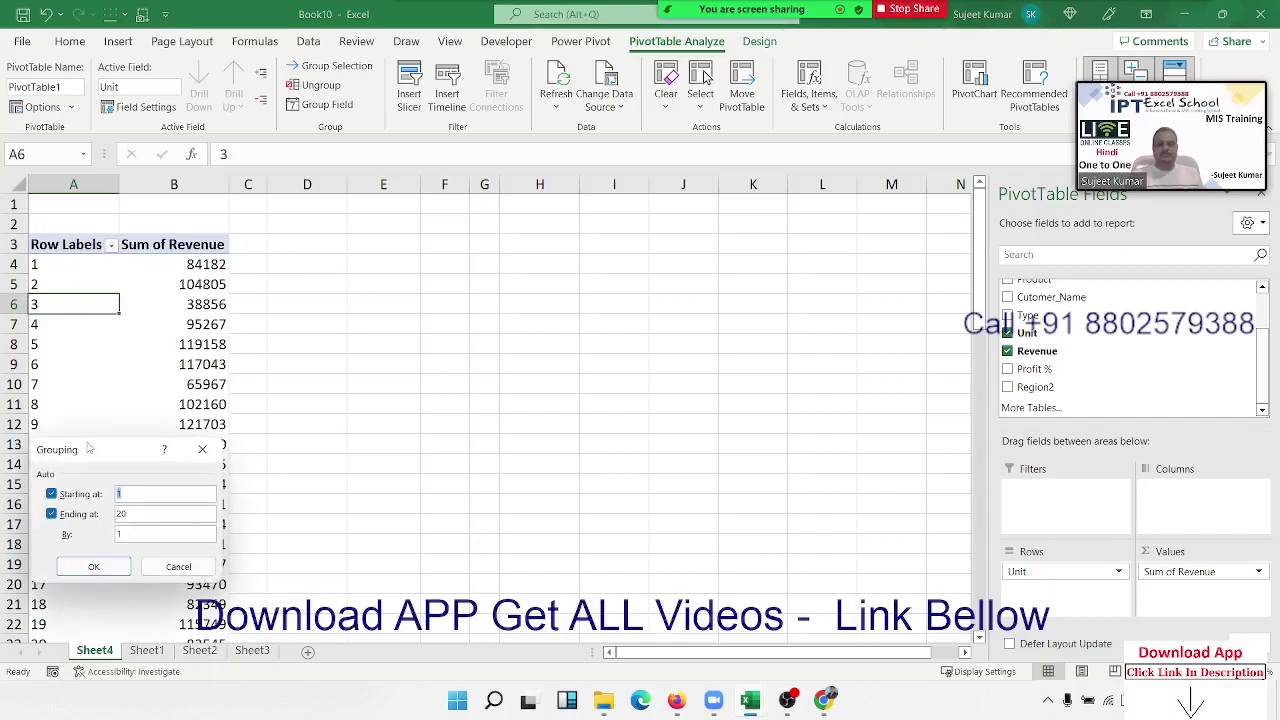
drag(85, 452, 449, 353)
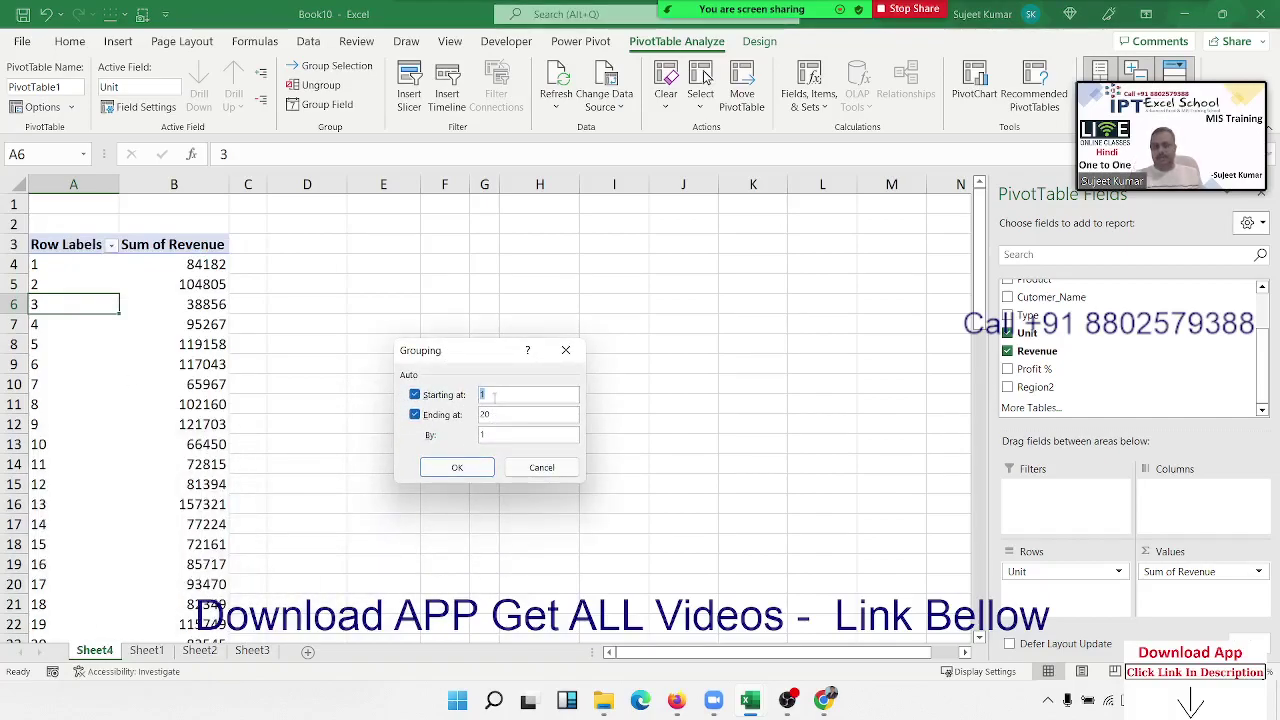
text(0)
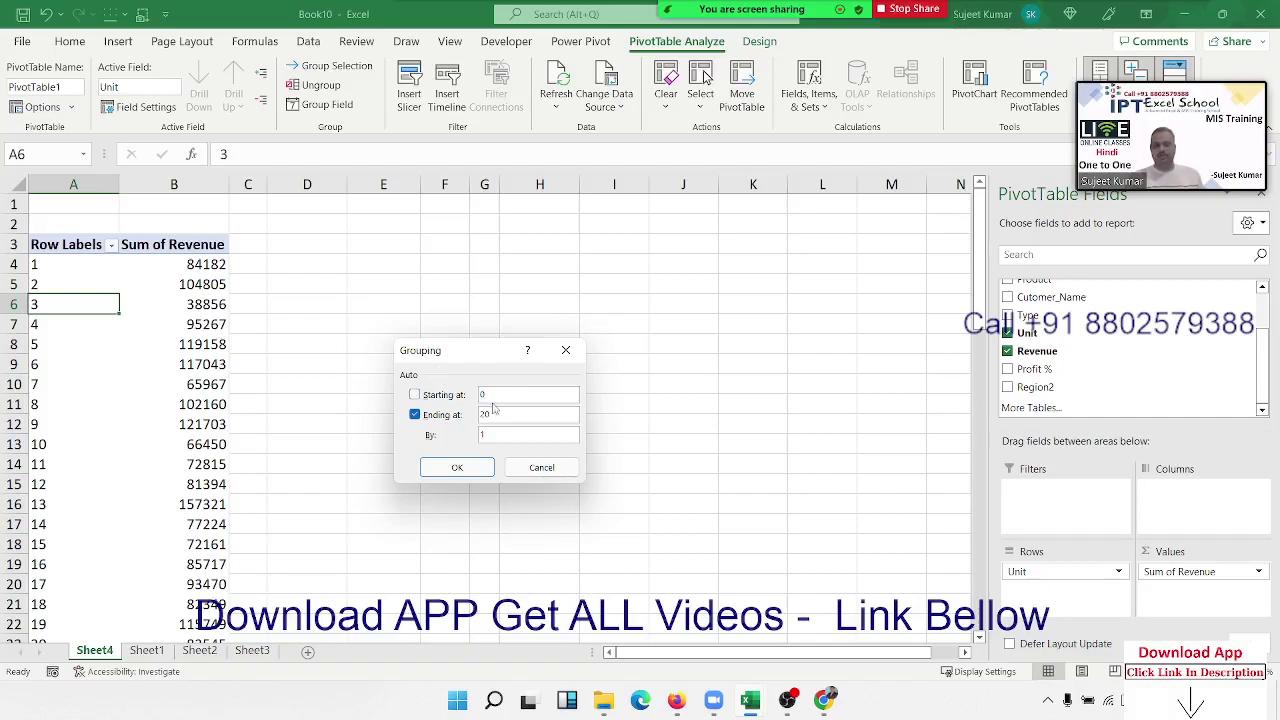
double_click(485, 414)
text(100)
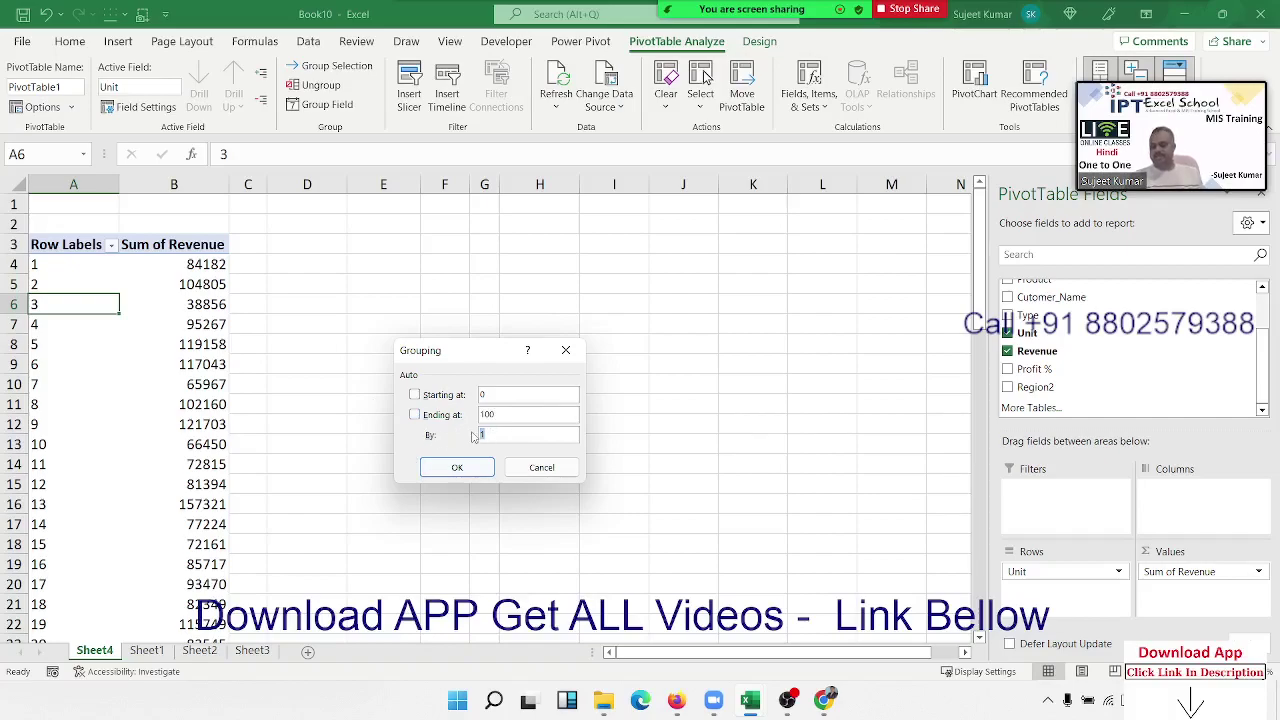
text(5)
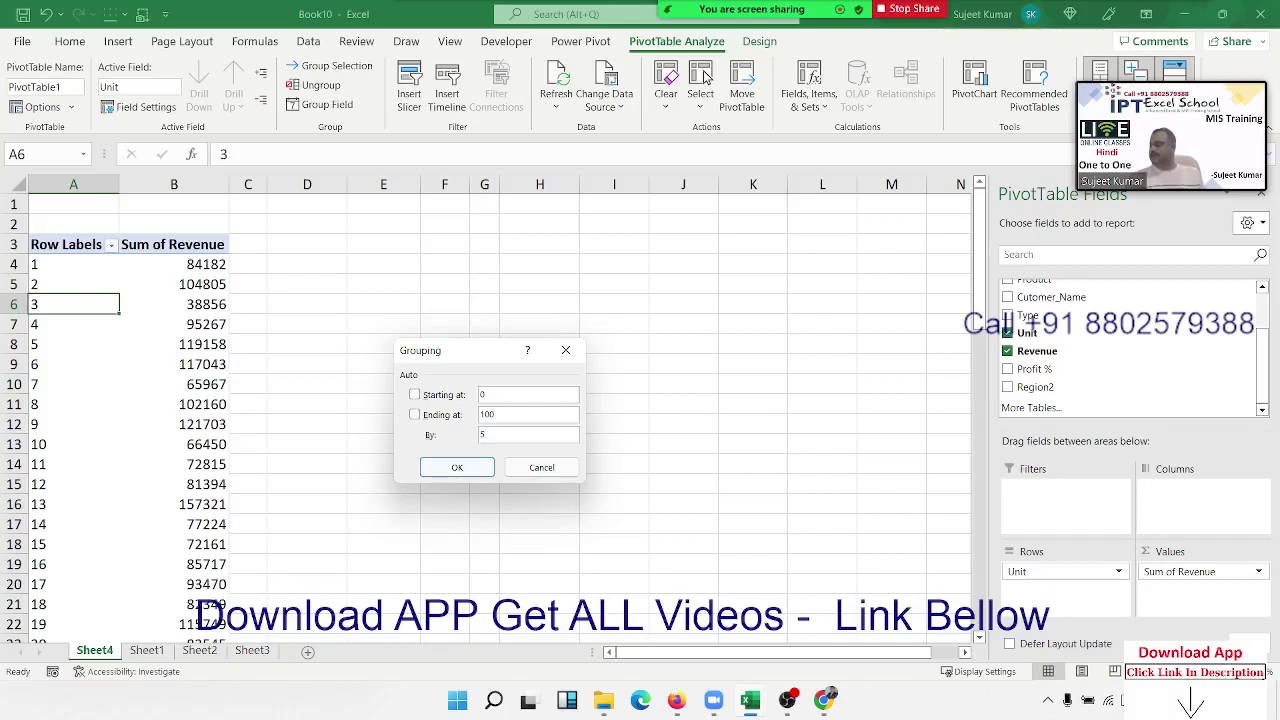
key(Return)
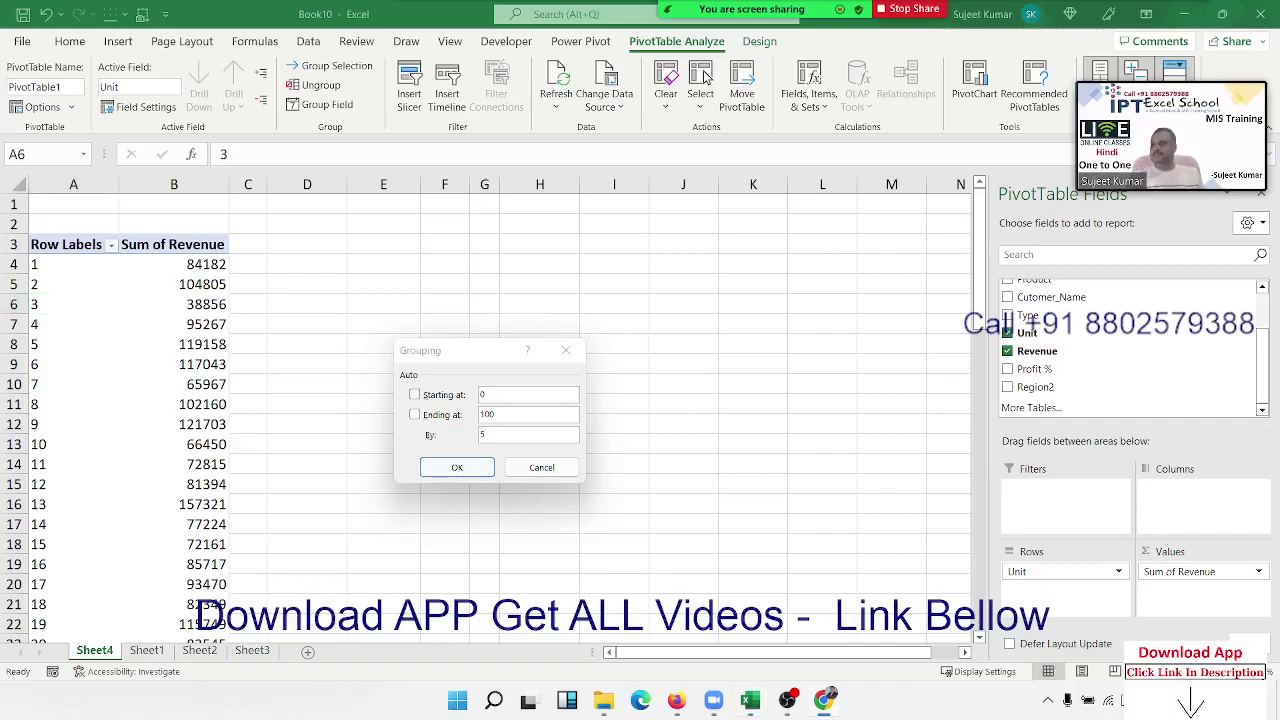
click(478, 477)
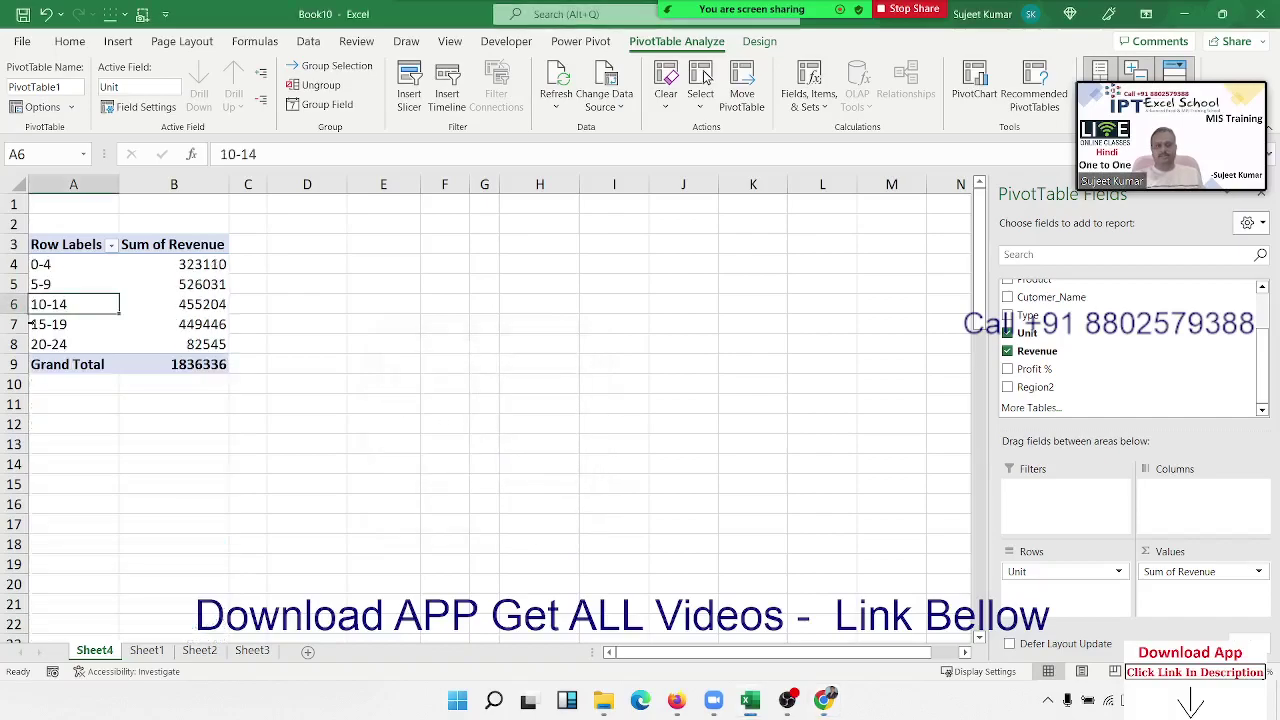
Select the Unit band labels 0-4 through 15-19, then the revenue totals of all five bands
click(79, 264)
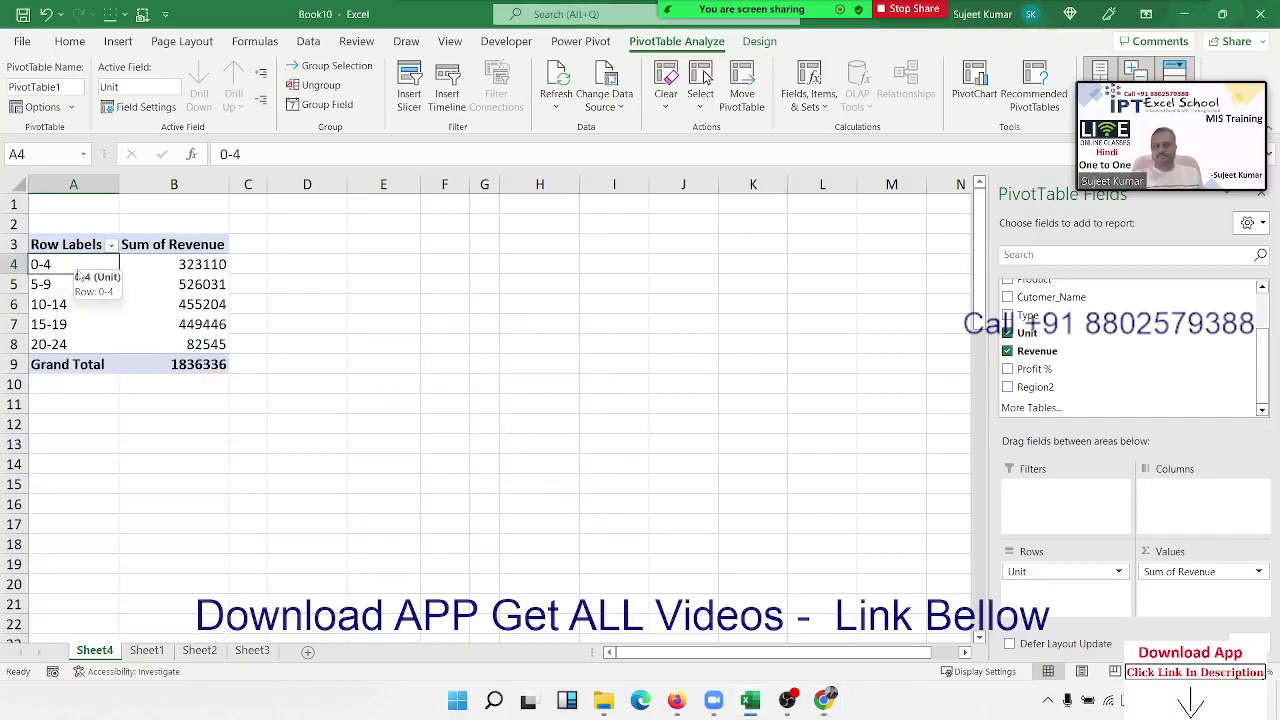
click(70, 286)
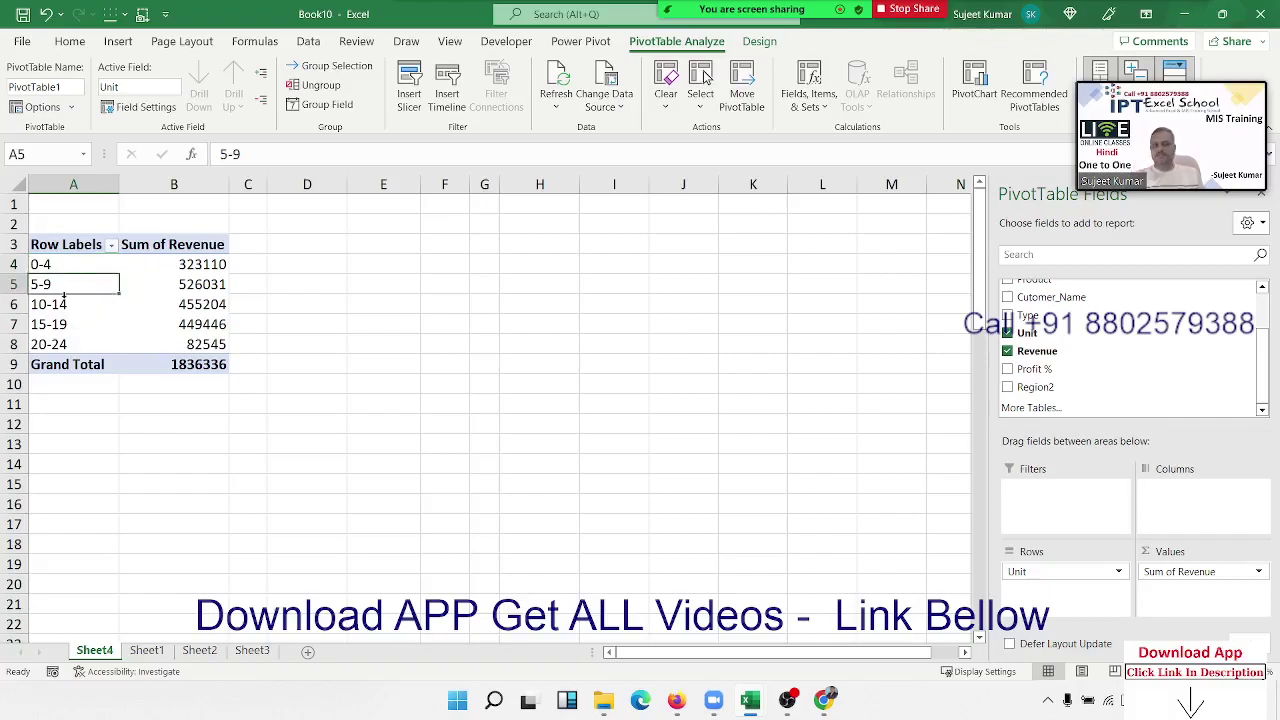
click(64, 301)
click(64, 303)
click(62, 324)
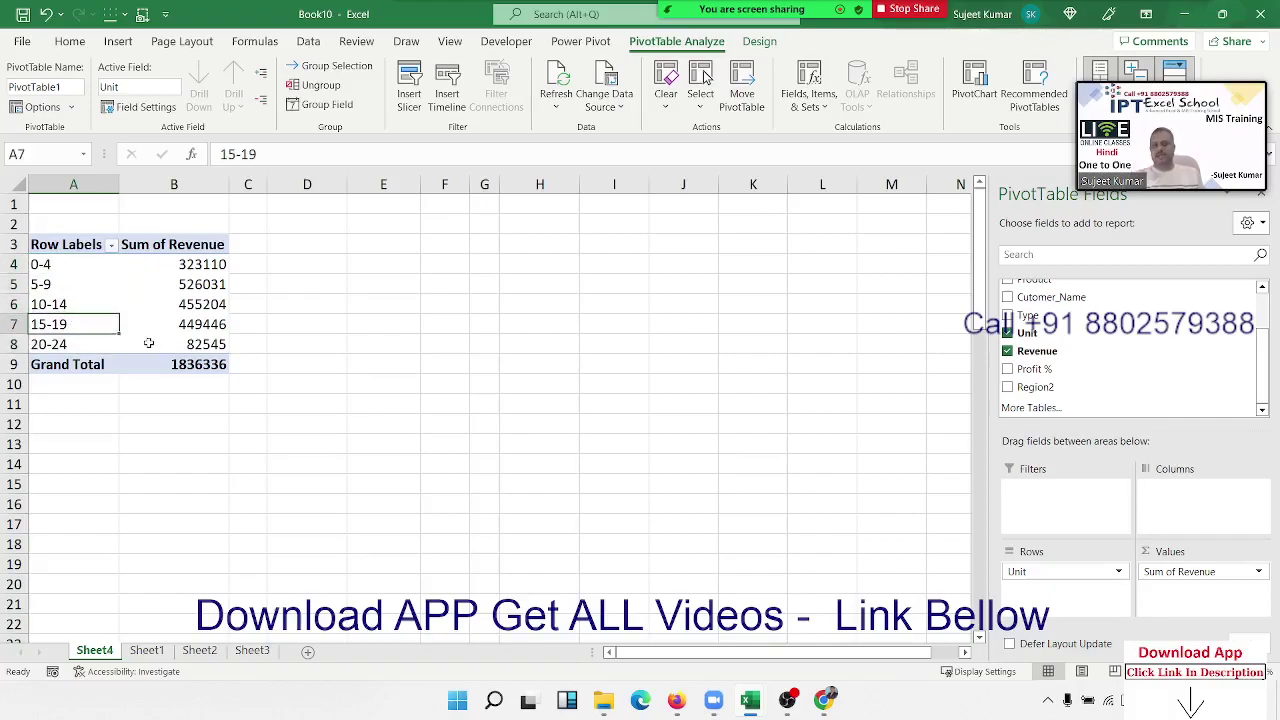
drag(197, 345, 187, 263)
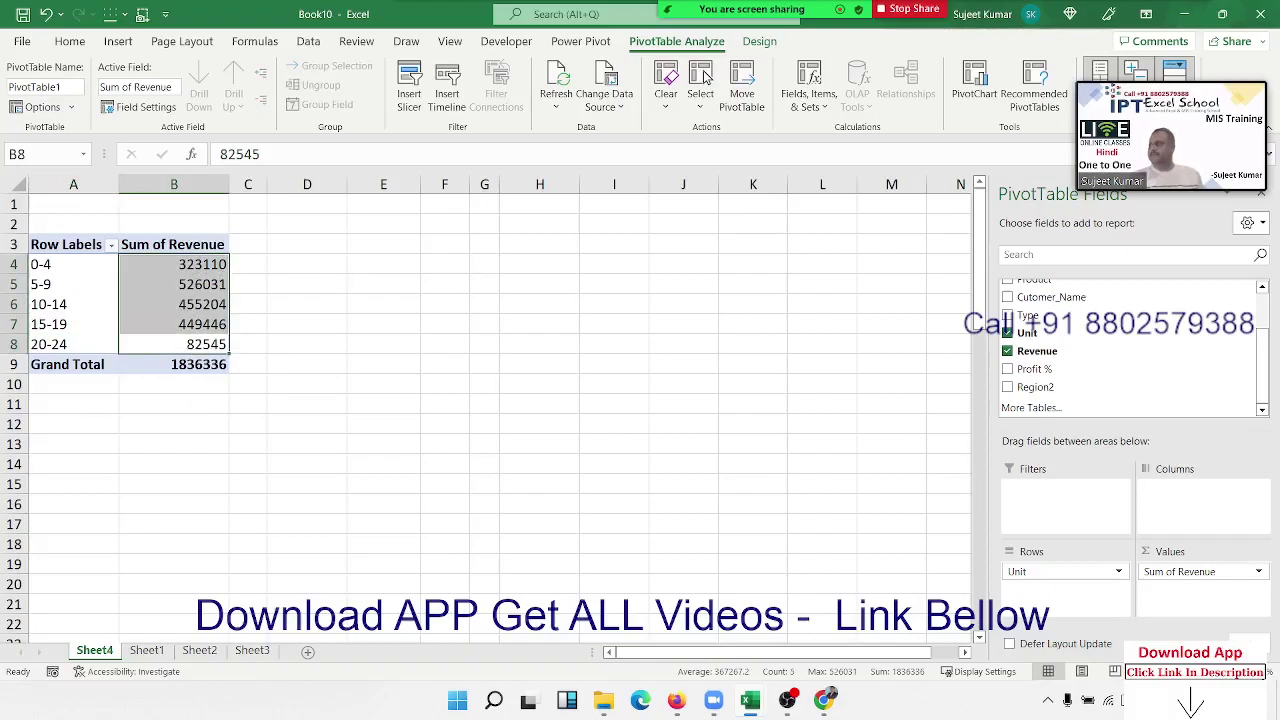
click(705, 77)
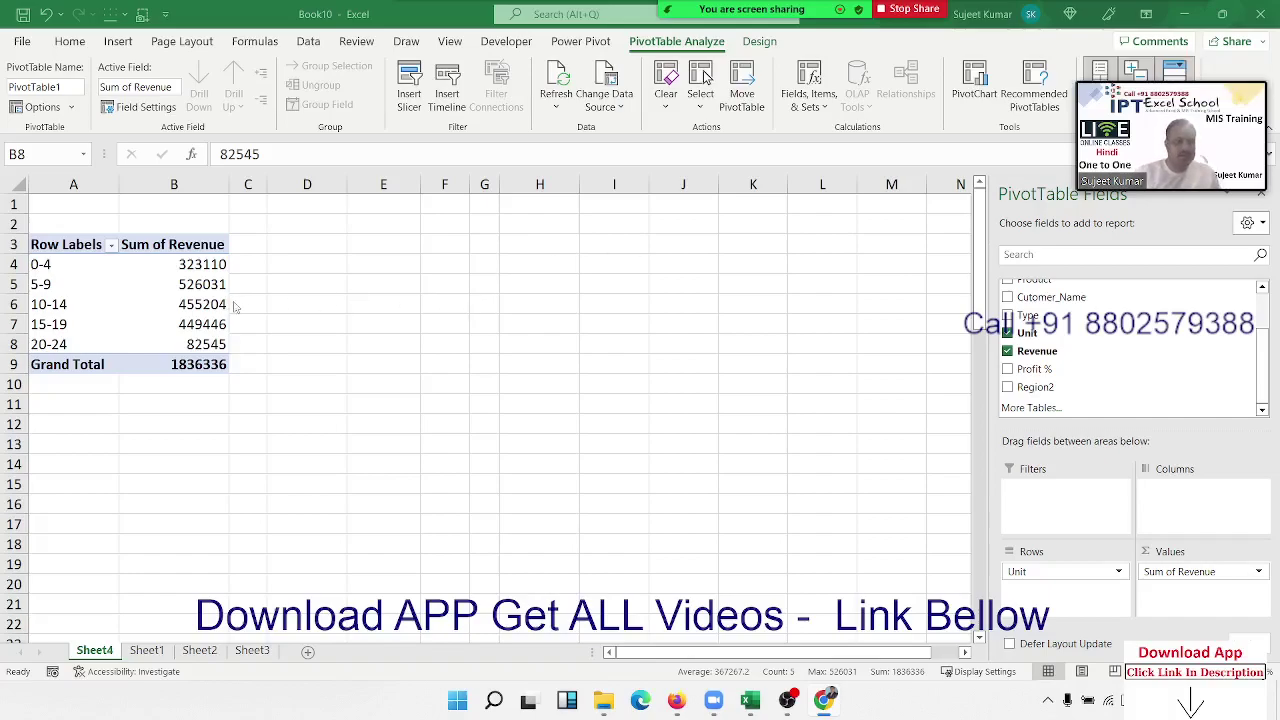
Insert a new PivotTable from the Sheet1 sales data on a new sheet
click(146, 650)
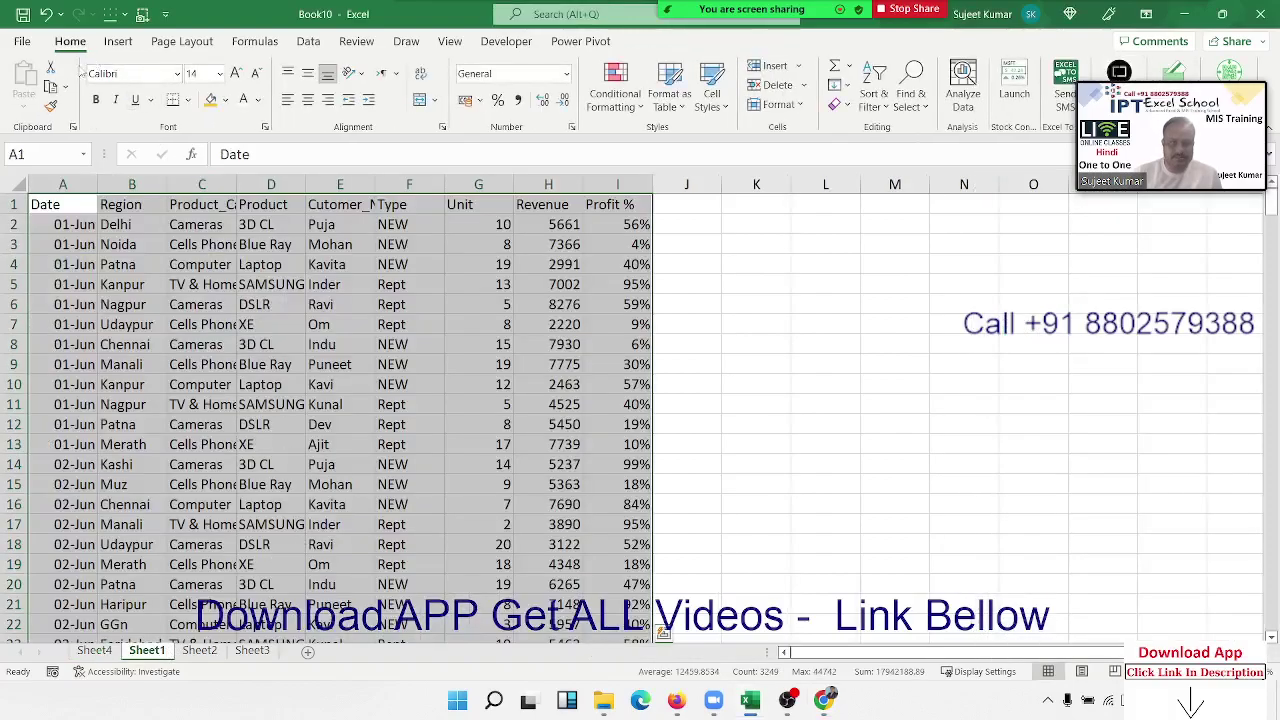
click(118, 41)
click(30, 78)
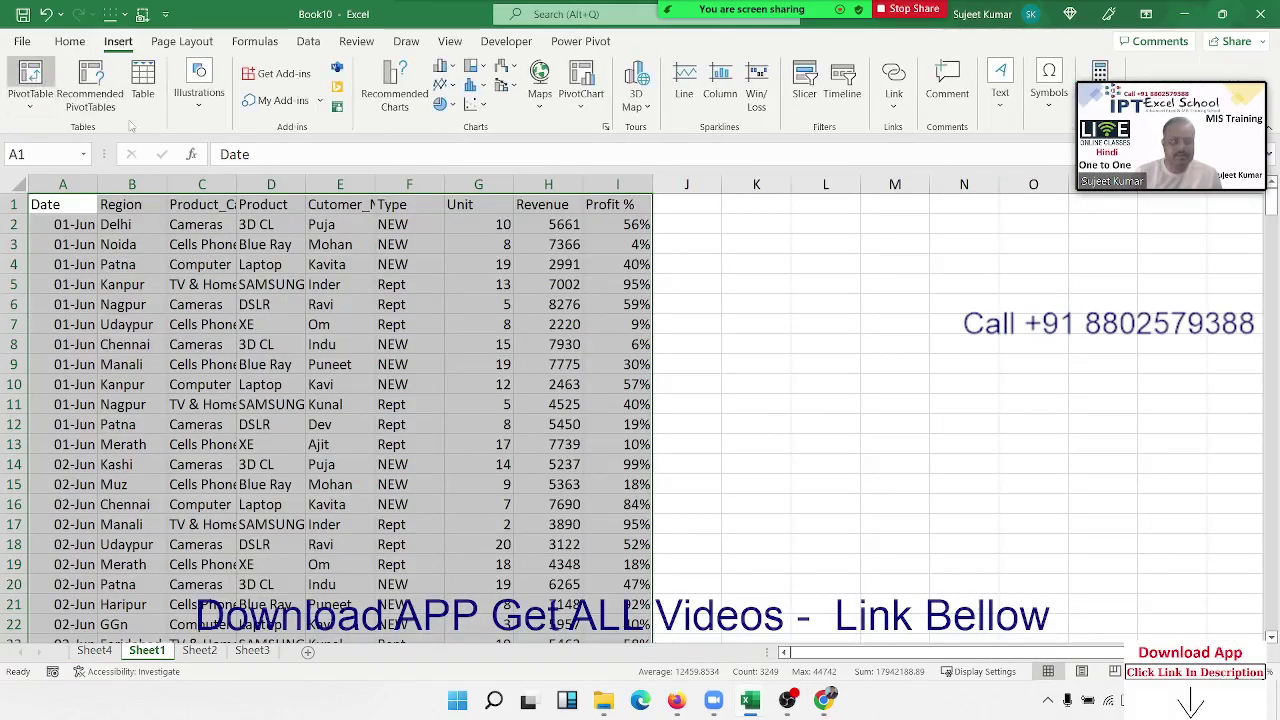
click(500, 443)
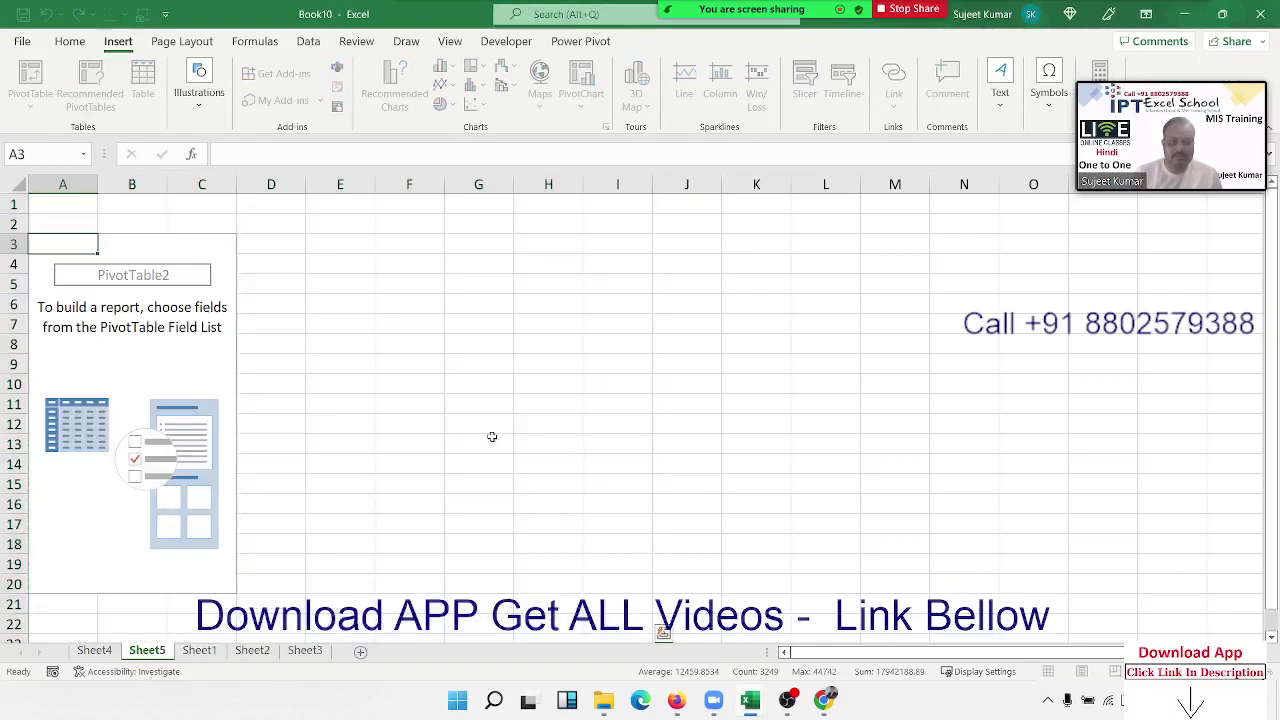
Enter 1/1 in Sheet1 cell A2 and fill column A down as a daily date series
click(199, 650)
click(60, 226)
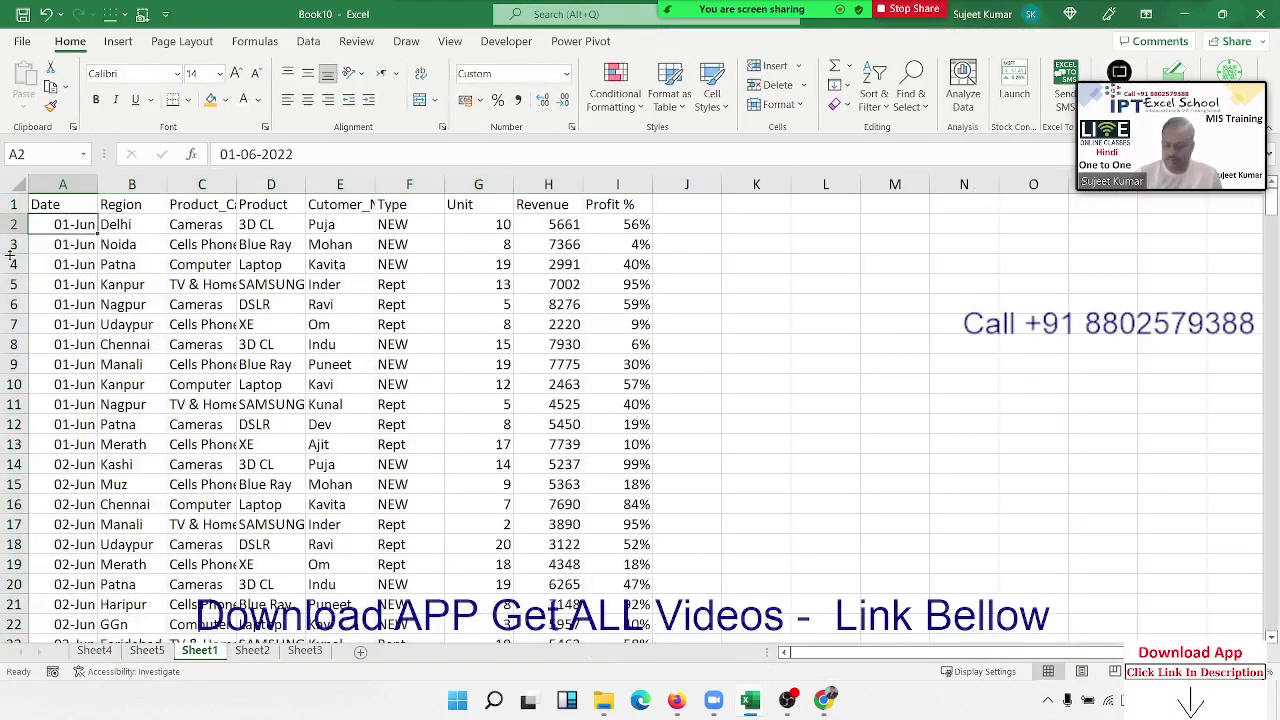
text(1/1)
key(Return)
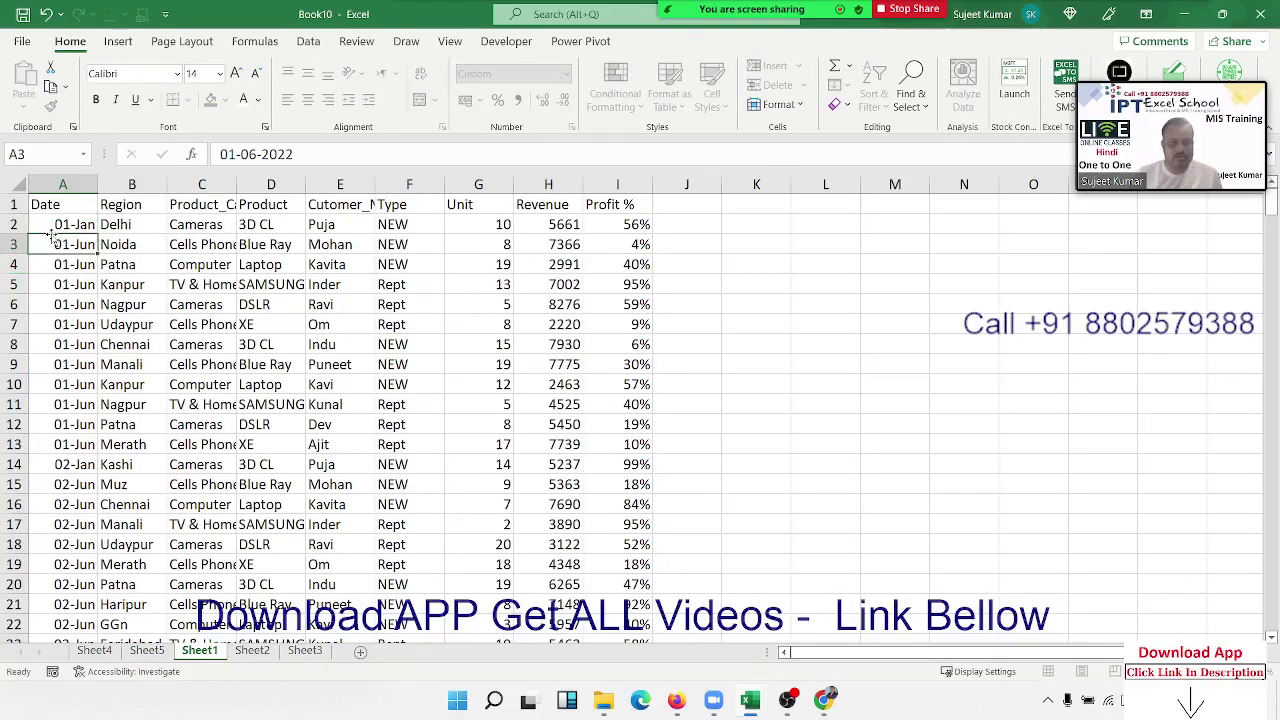
click(80, 226)
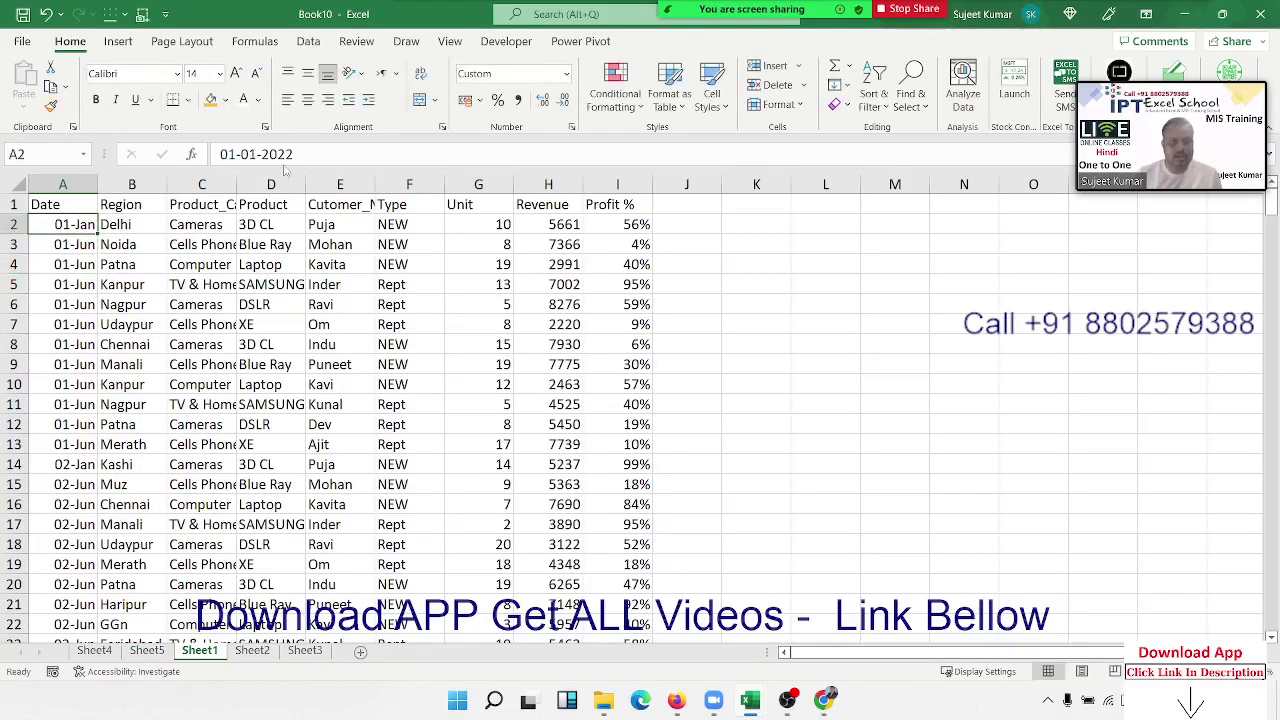
double_click(96, 232)
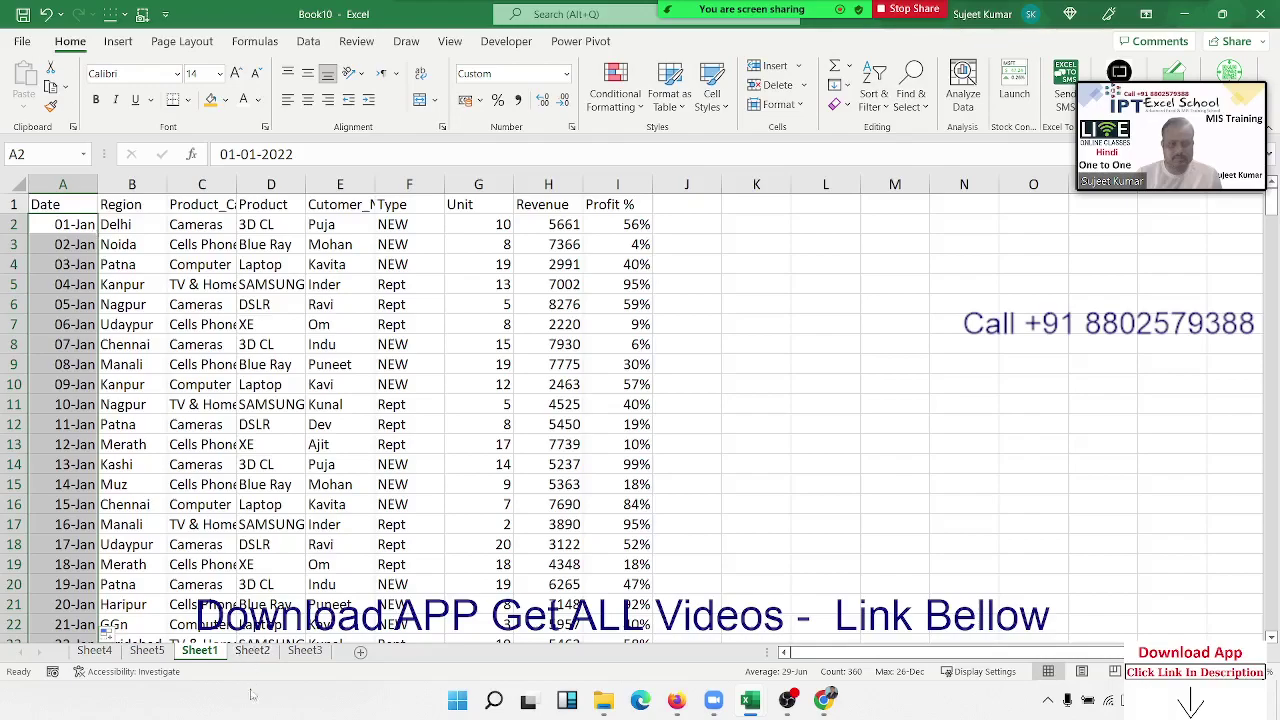
click(250, 658)
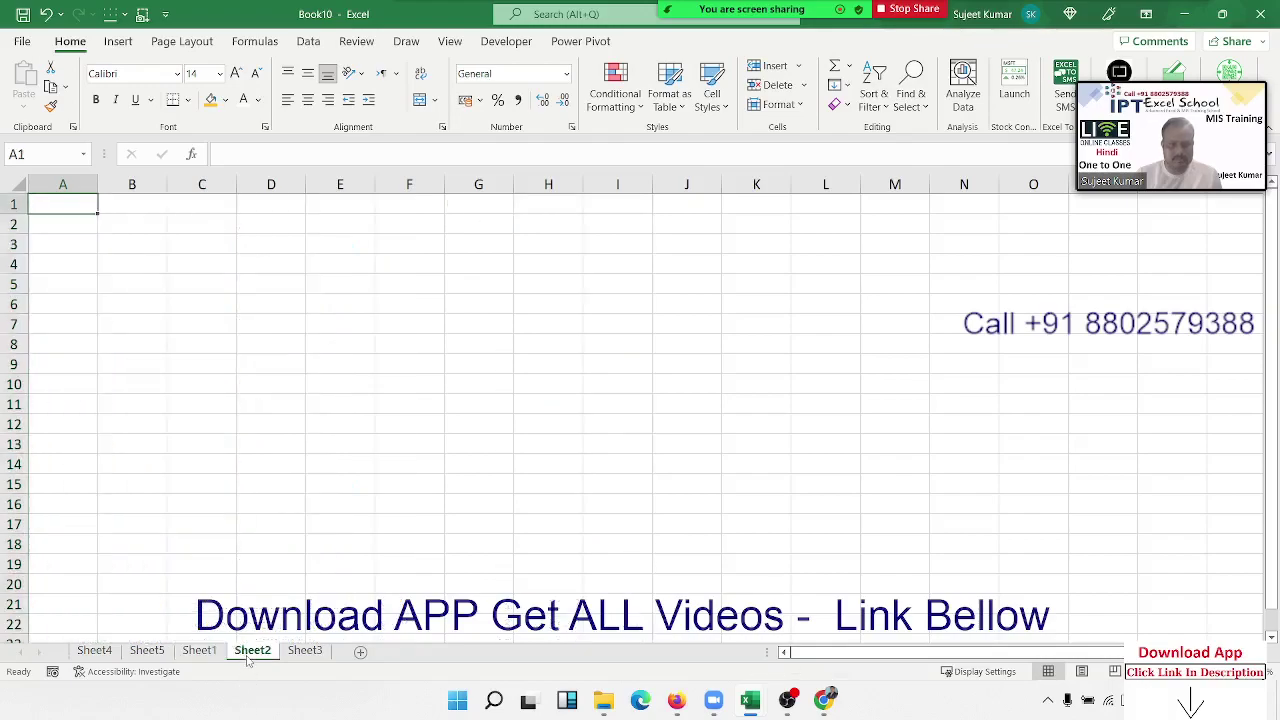
Refresh the empty PivotTable on Sheet5 so it picks up the updated dates
click(150, 654)
right_click(150, 401)
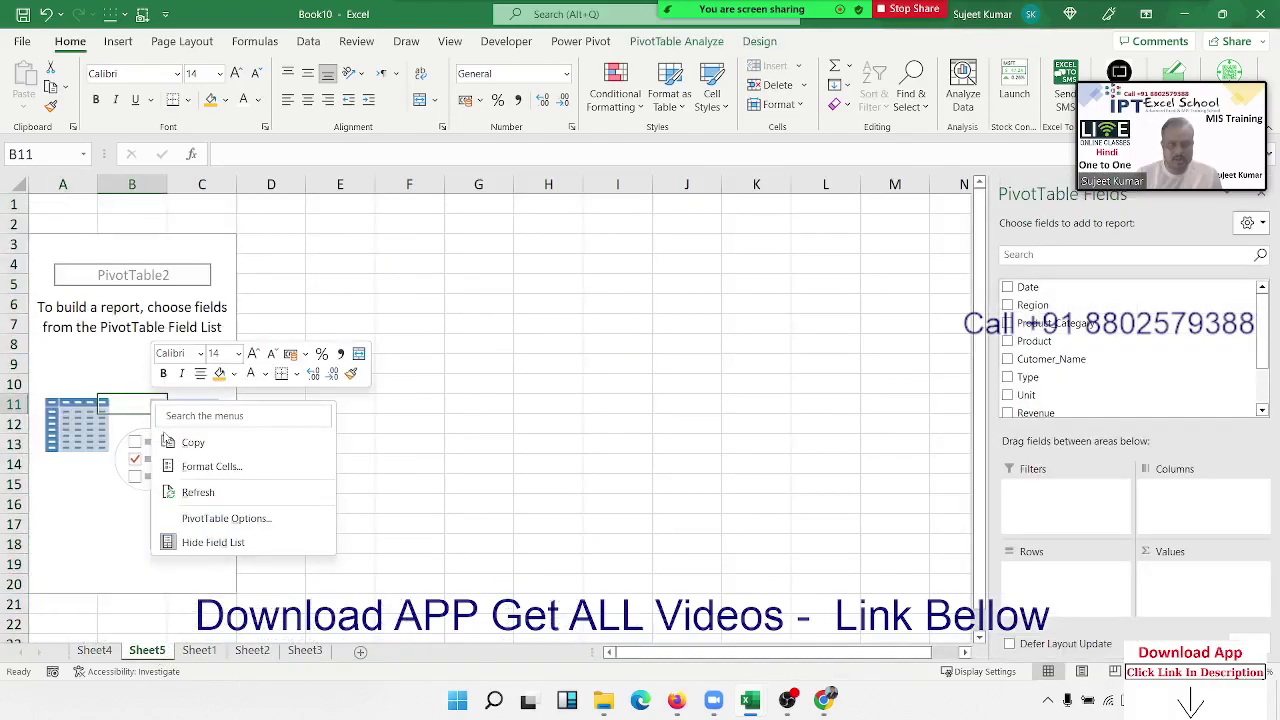
click(197, 490)
key(ctrl+1)
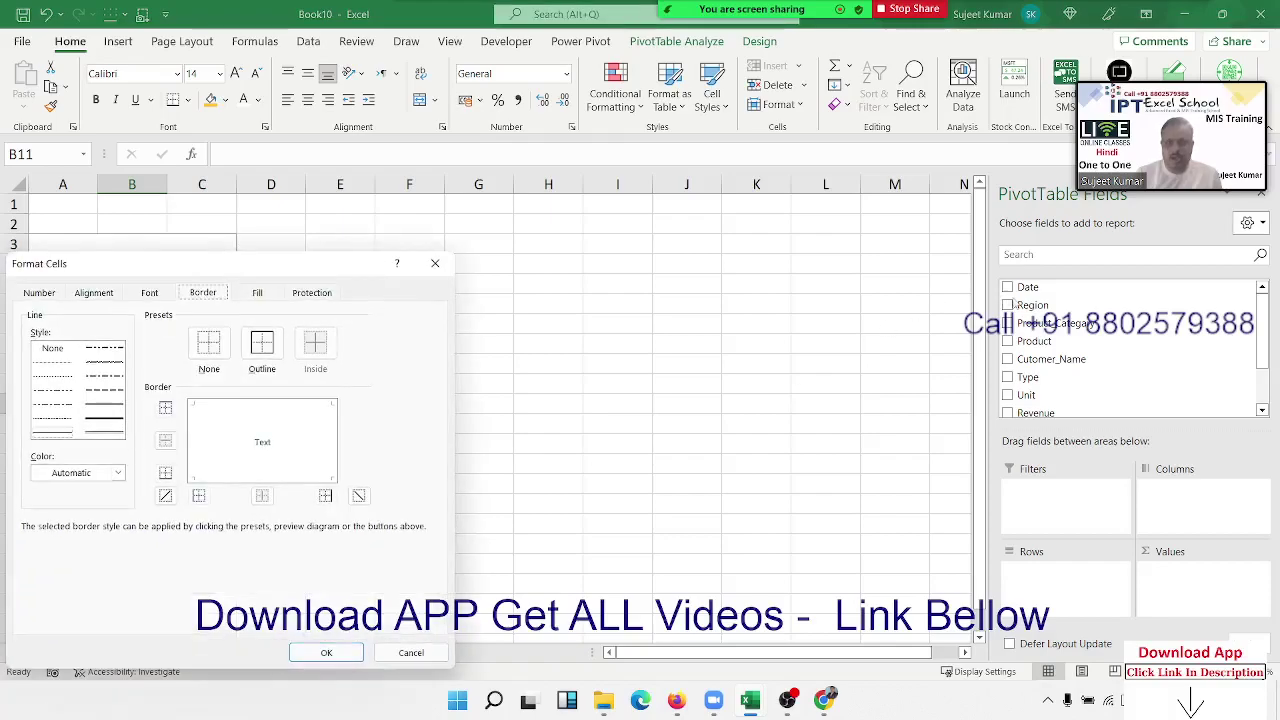
key(Escape)
right_click(210, 402)
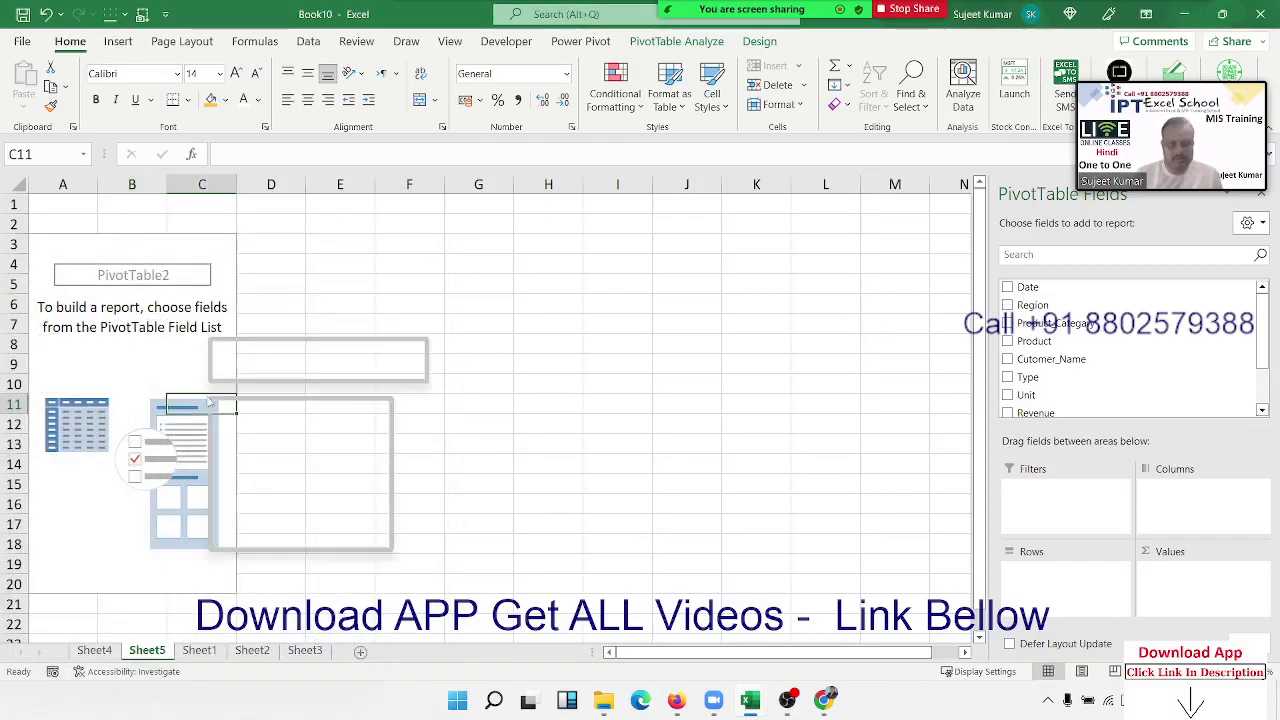
click(247, 487)
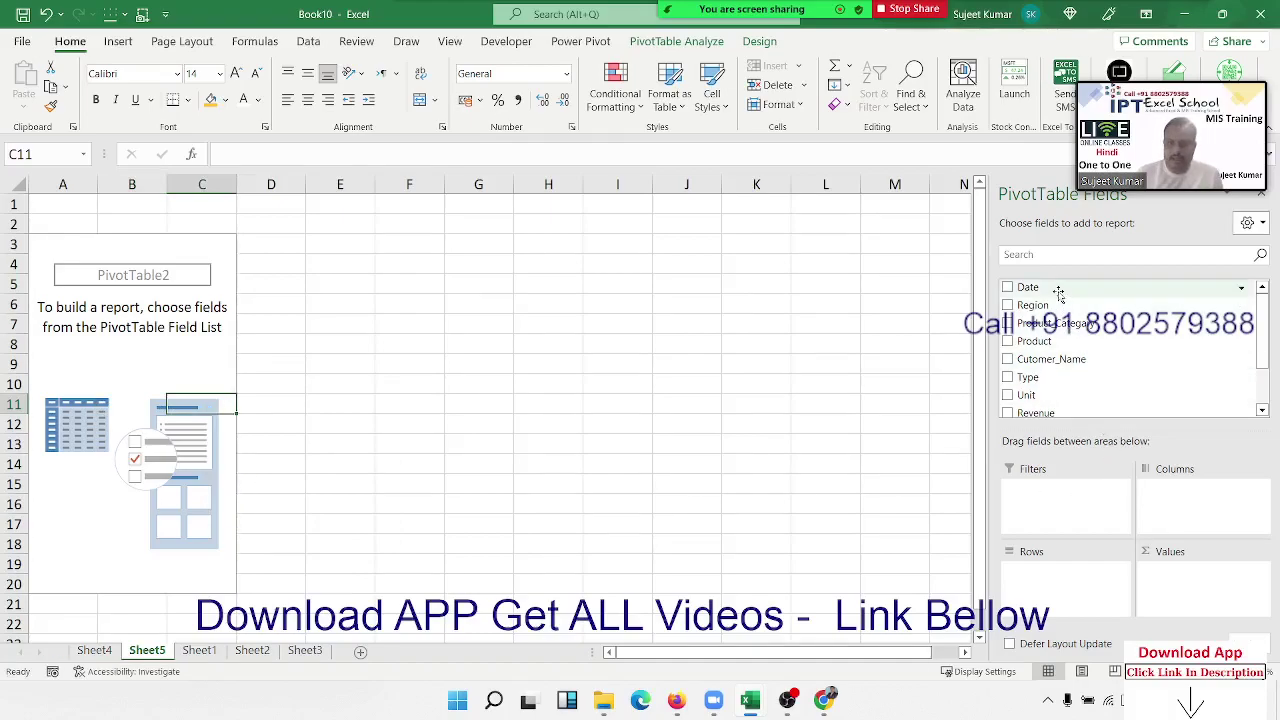
Put Date in the pivot rows, ungroup it, then regroup the dates by month
mouse_move(1057, 289)
mouse_down()
mouse_move(1102, 560)
mouse_move(1060, 570)
mouse_up()
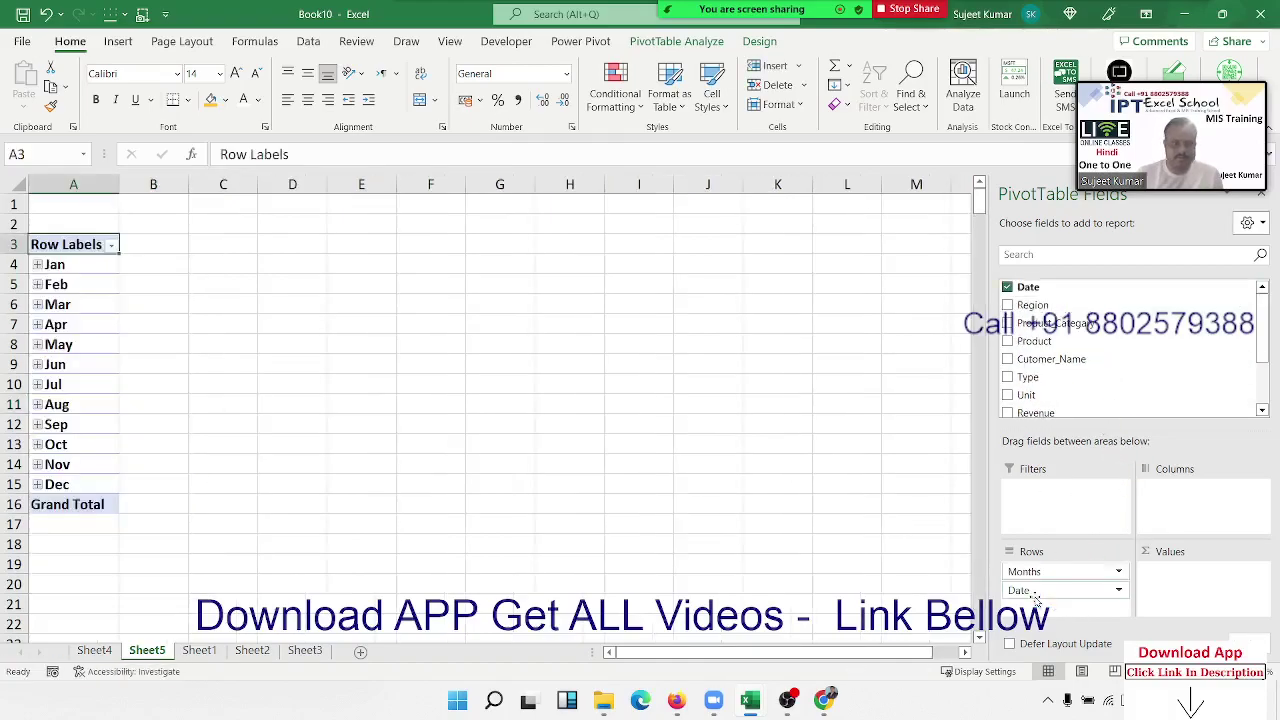
click(37, 264)
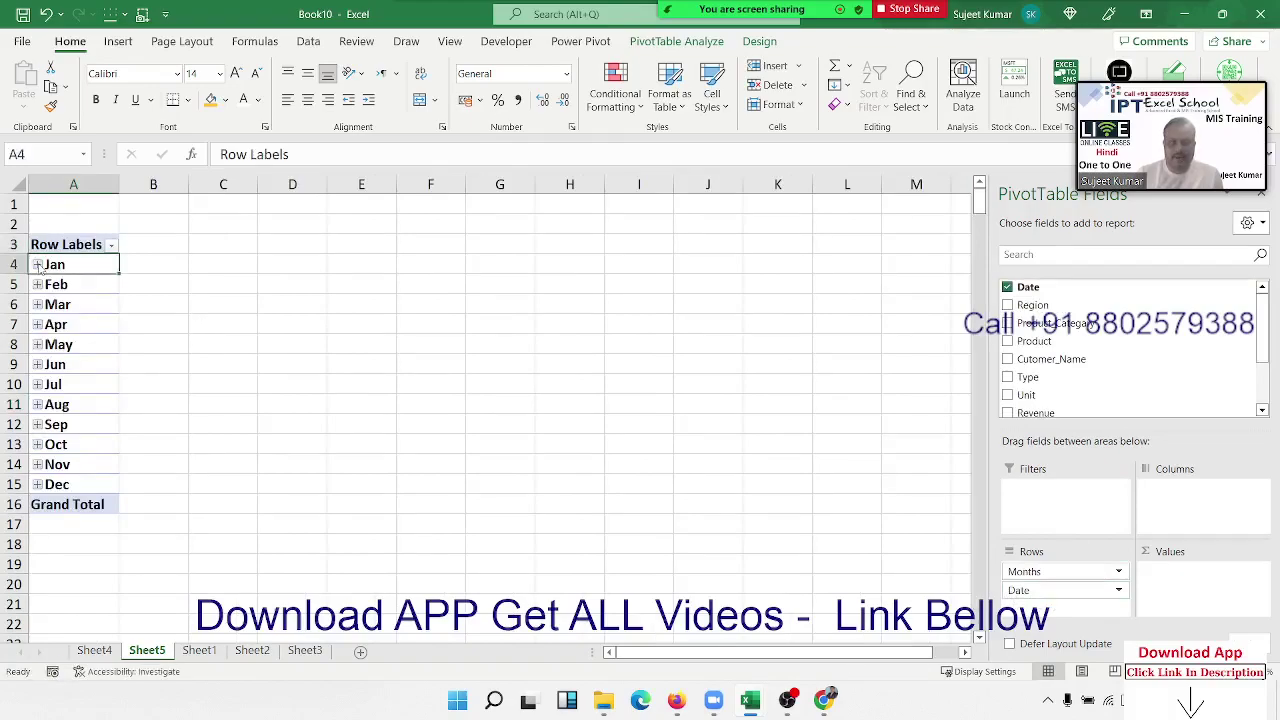
click(37, 264)
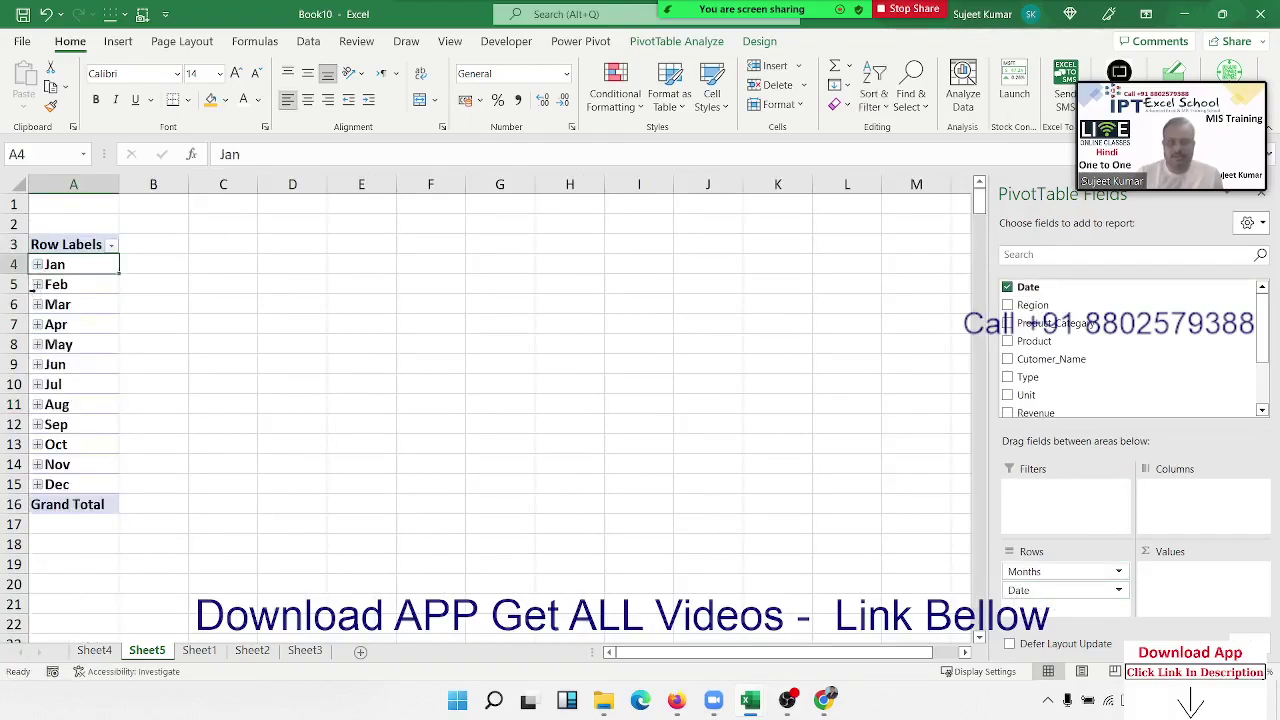
right_click(62, 285)
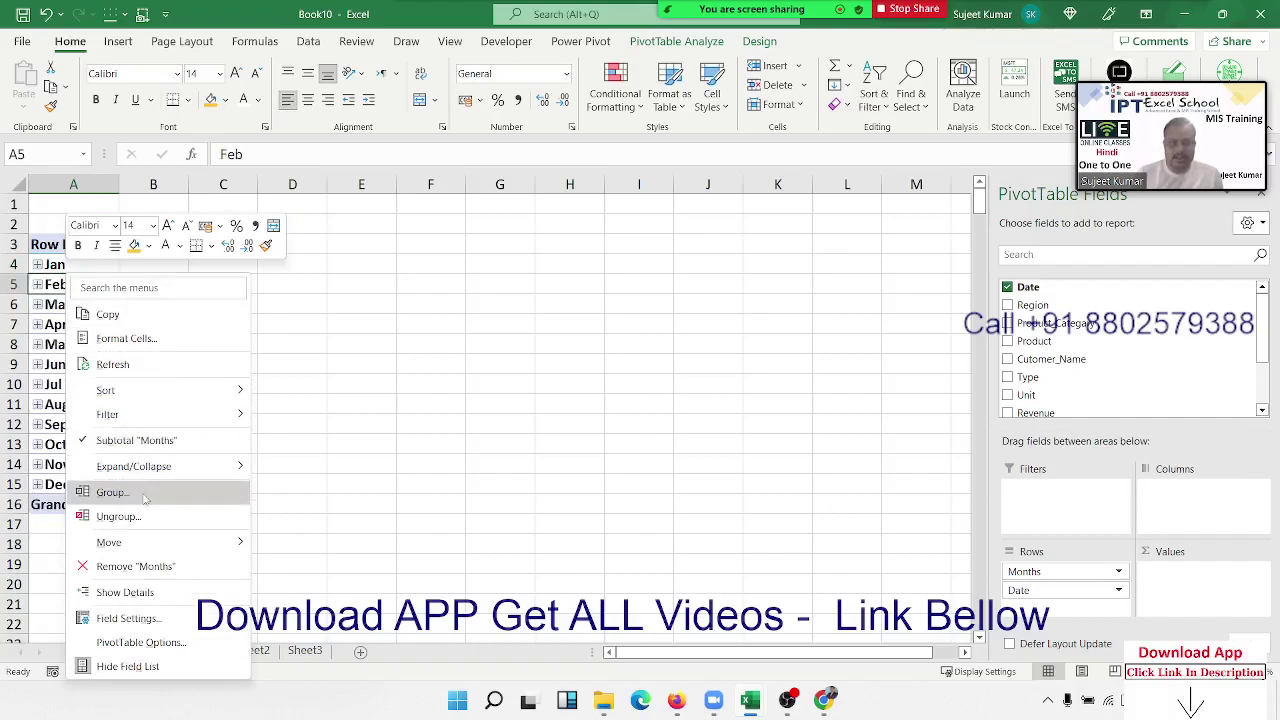
click(142, 524)
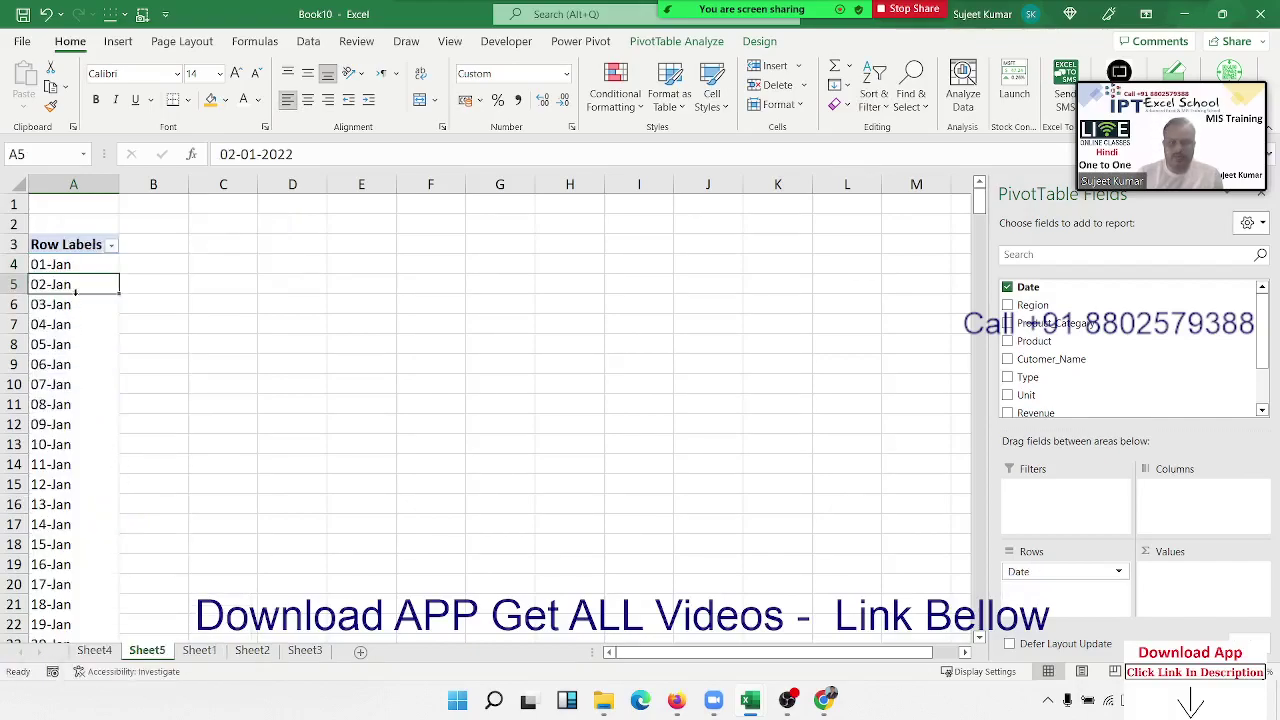
right_click(80, 285)
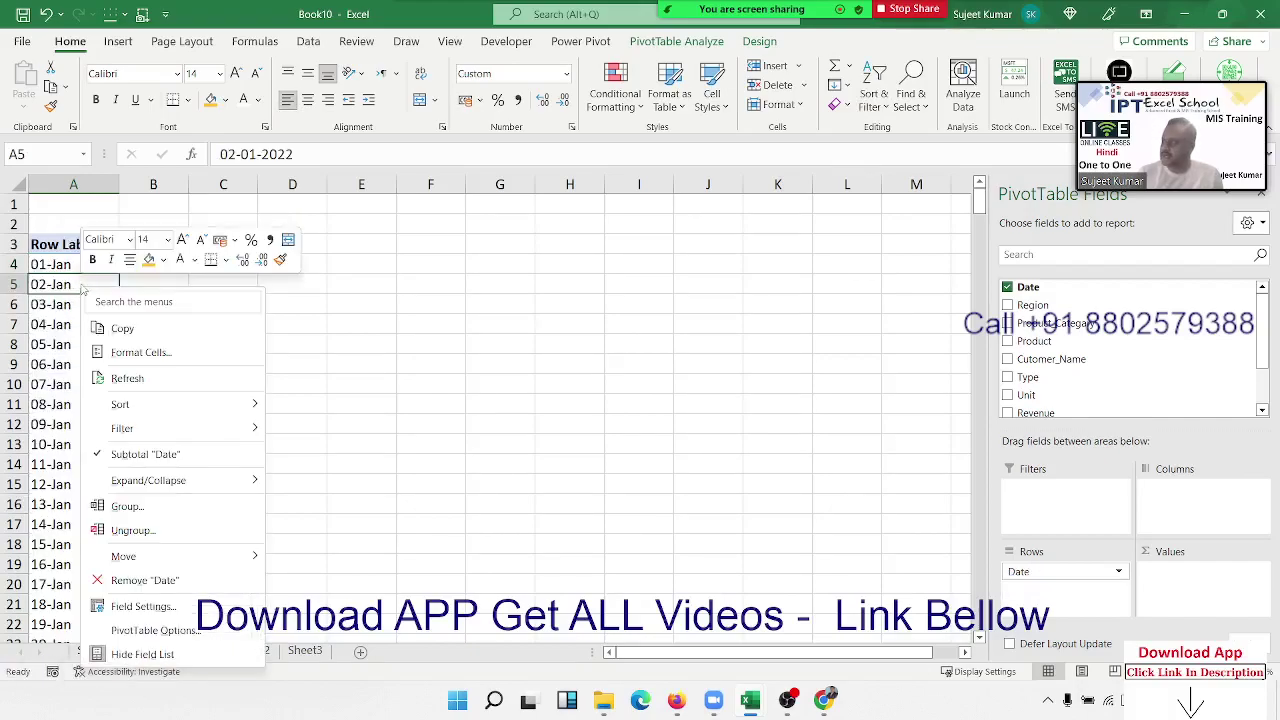
click(193, 508)
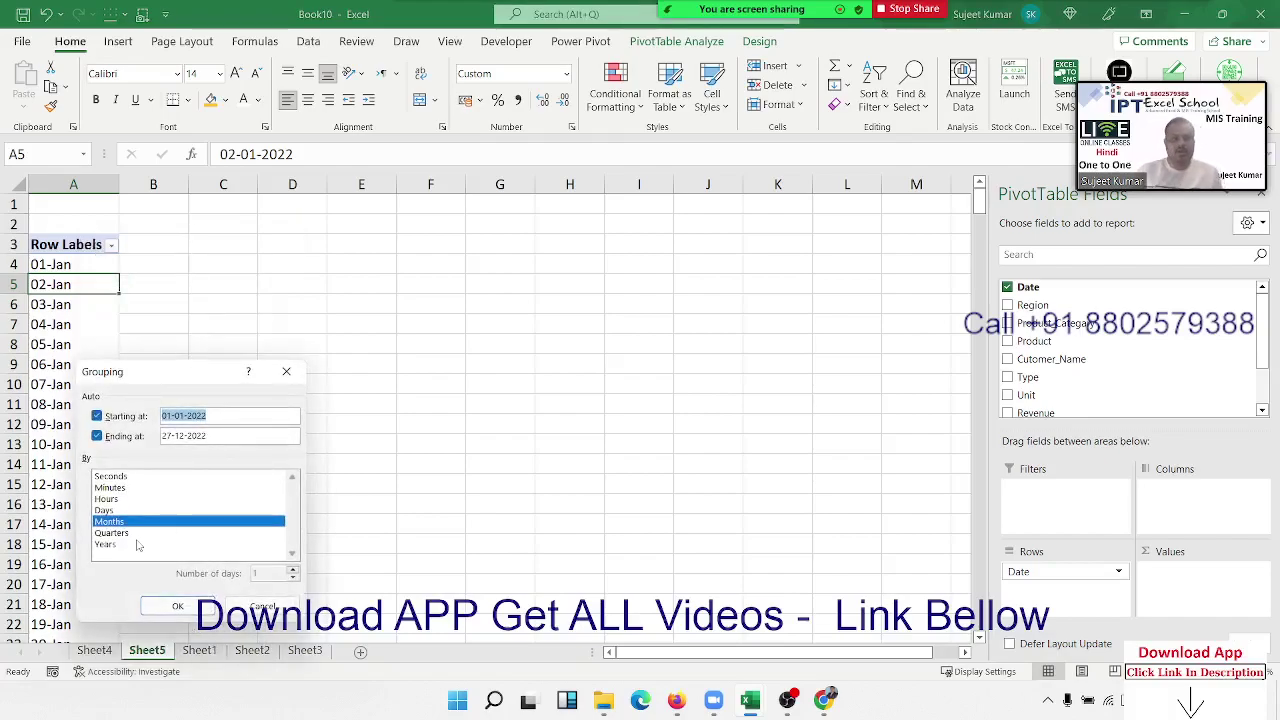
click(170, 605)
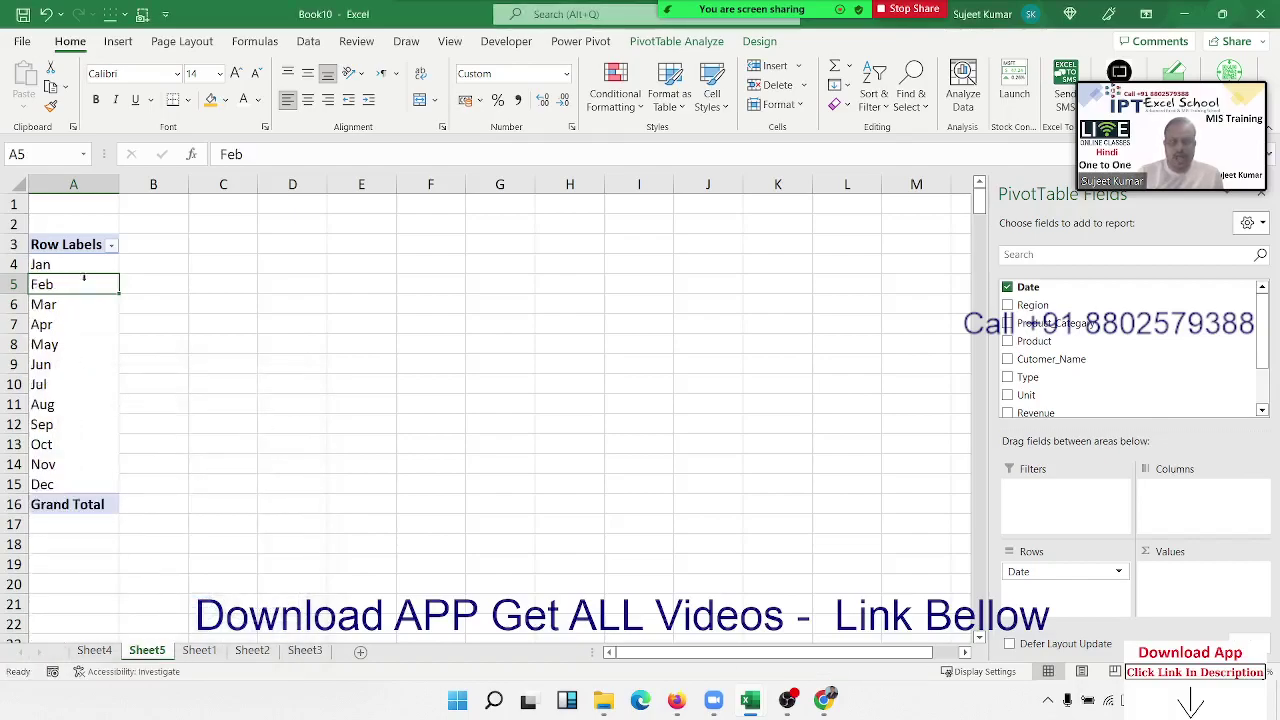
Regroup the dates by both months and quarters
right_click(83, 284)
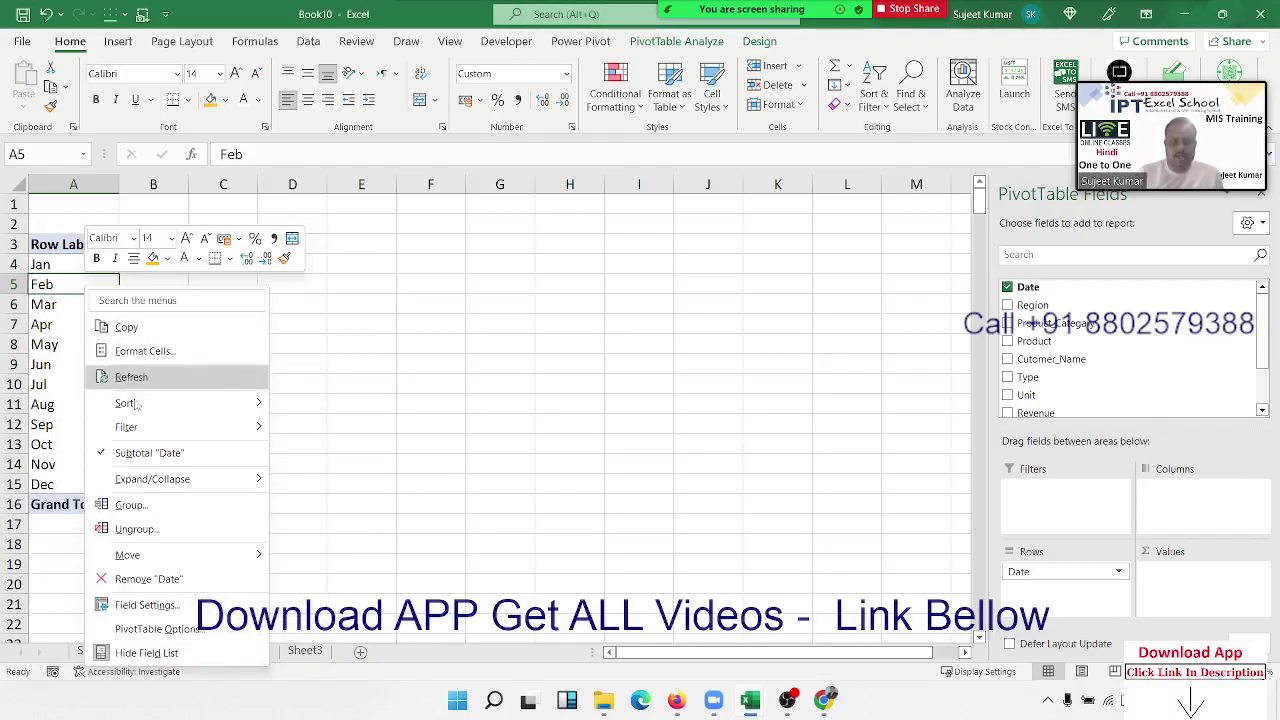
click(150, 500)
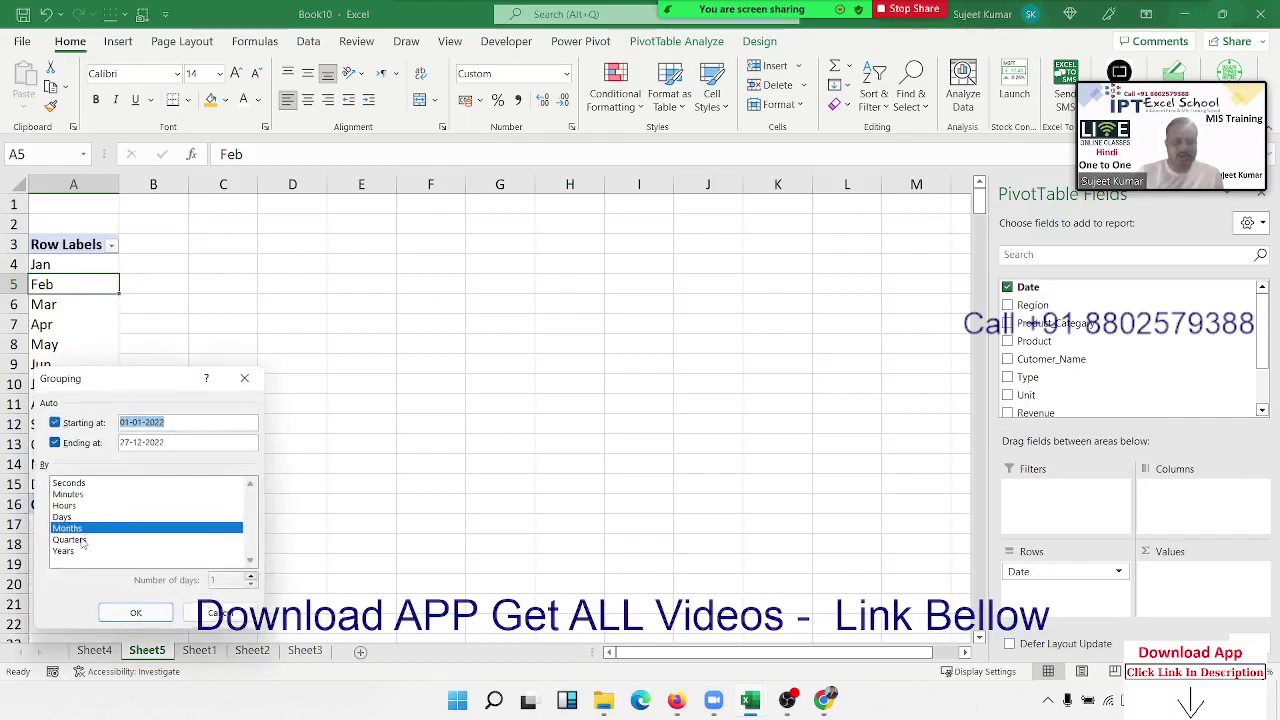
click(70, 540)
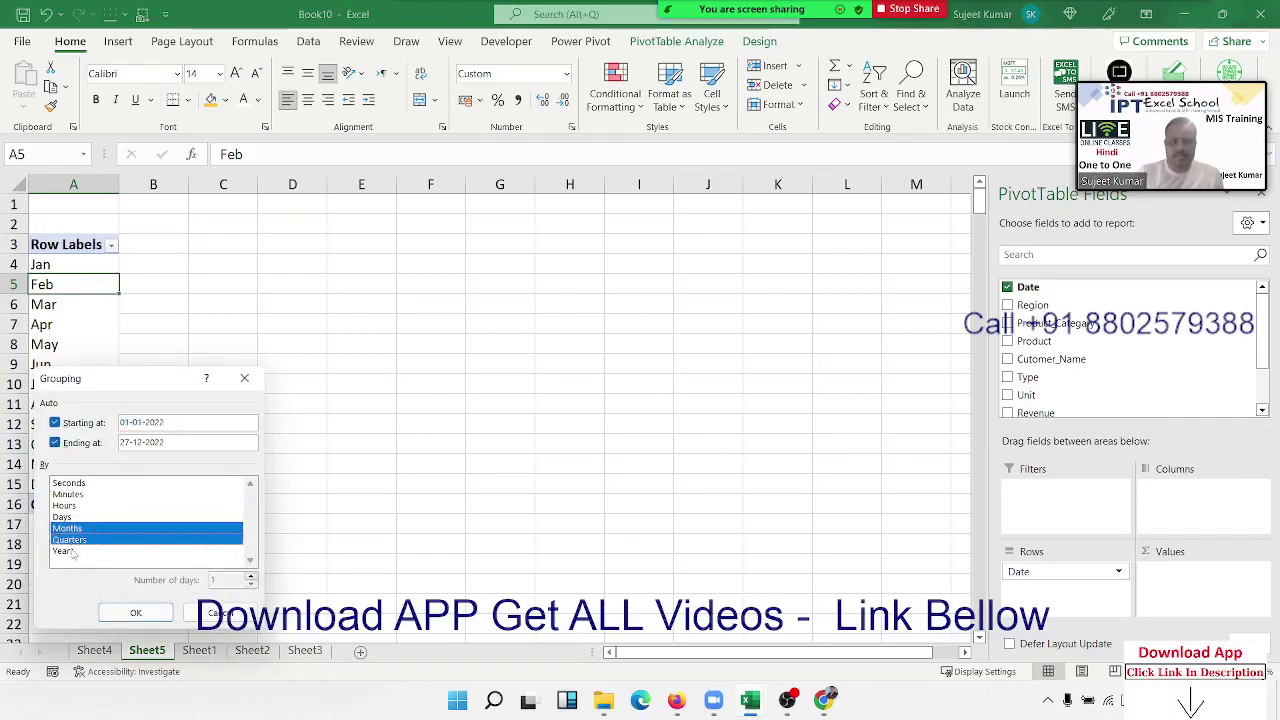
click(135, 612)
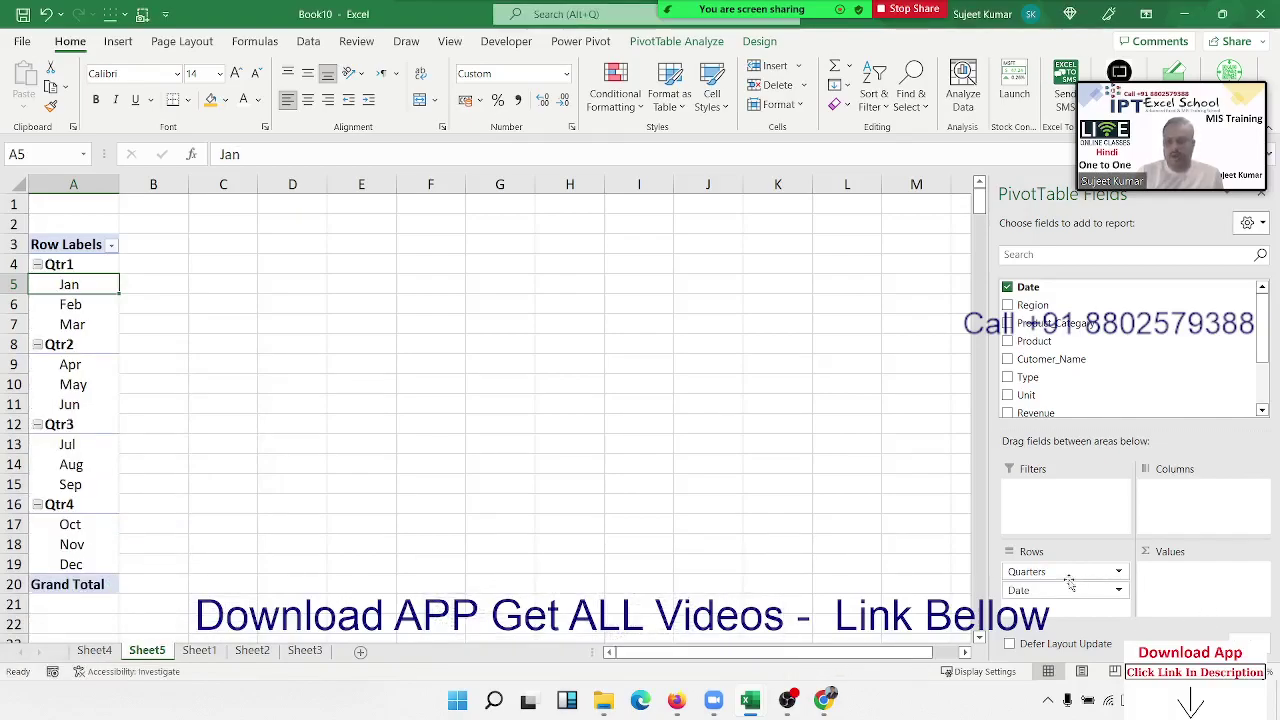
Place Quarters in columns and Revenue in values, then remove Quarters again
mouse_move(1068, 572)
mouse_down()
mouse_move(1190, 548)
mouse_move(1183, 507)
mouse_up()
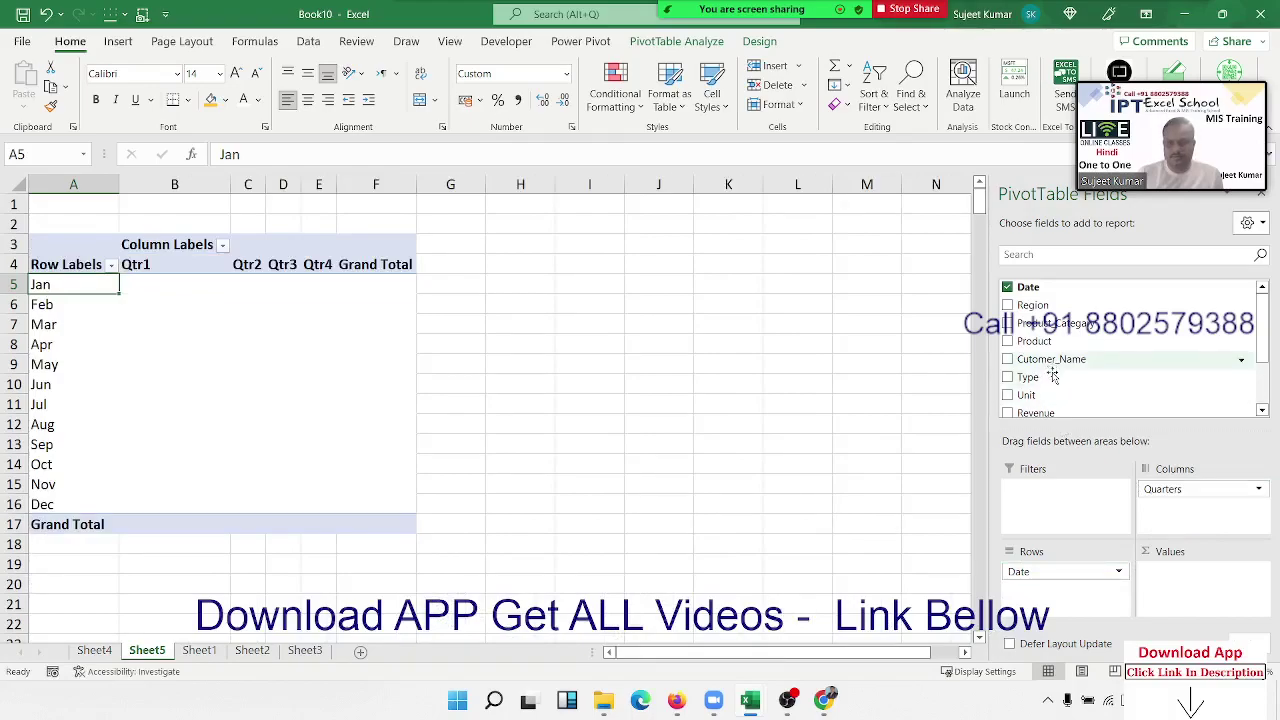
drag(1036, 413, 1186, 589)
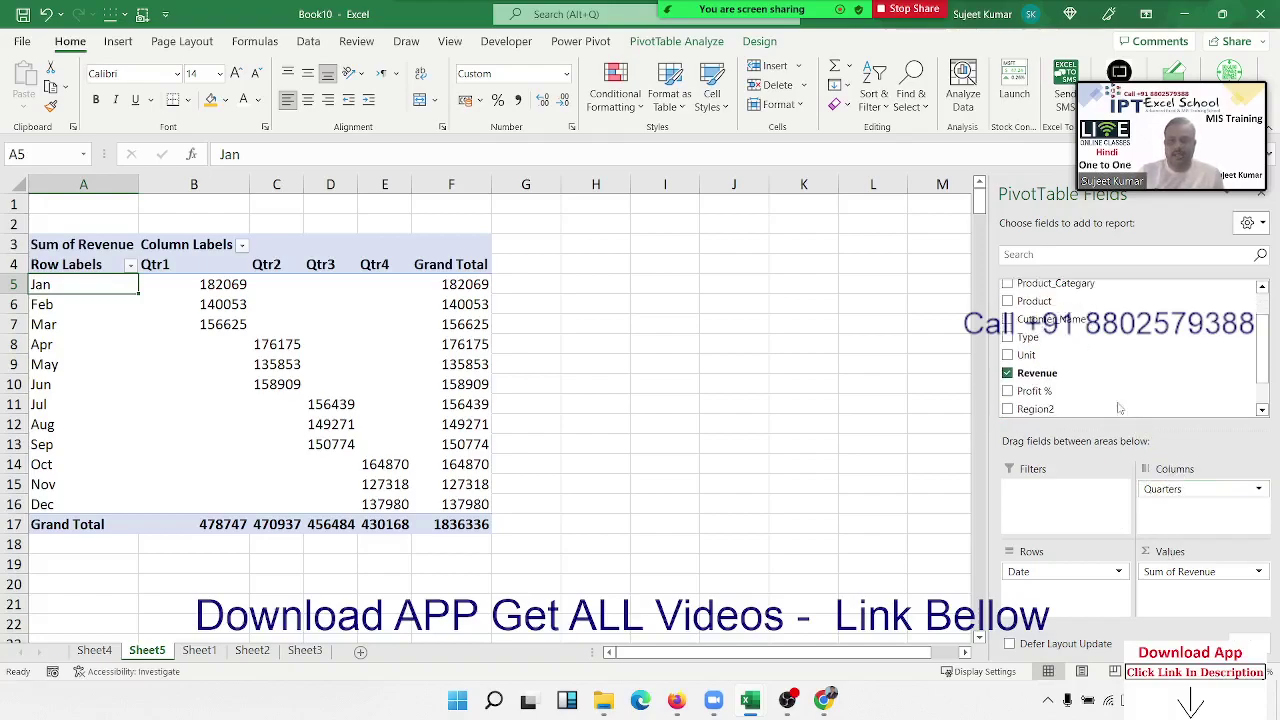
drag(1177, 490, 1128, 410)
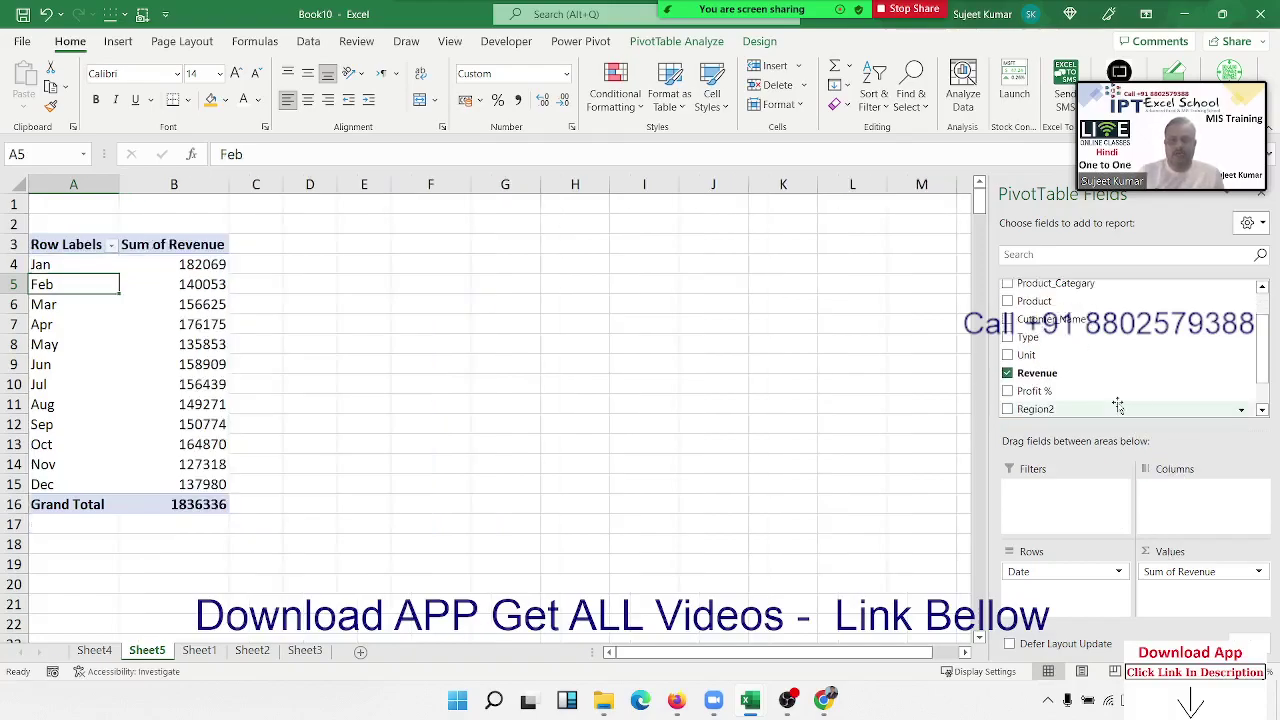
Regroup the dates by days only, in 15-day intervals
right_click(70, 288)
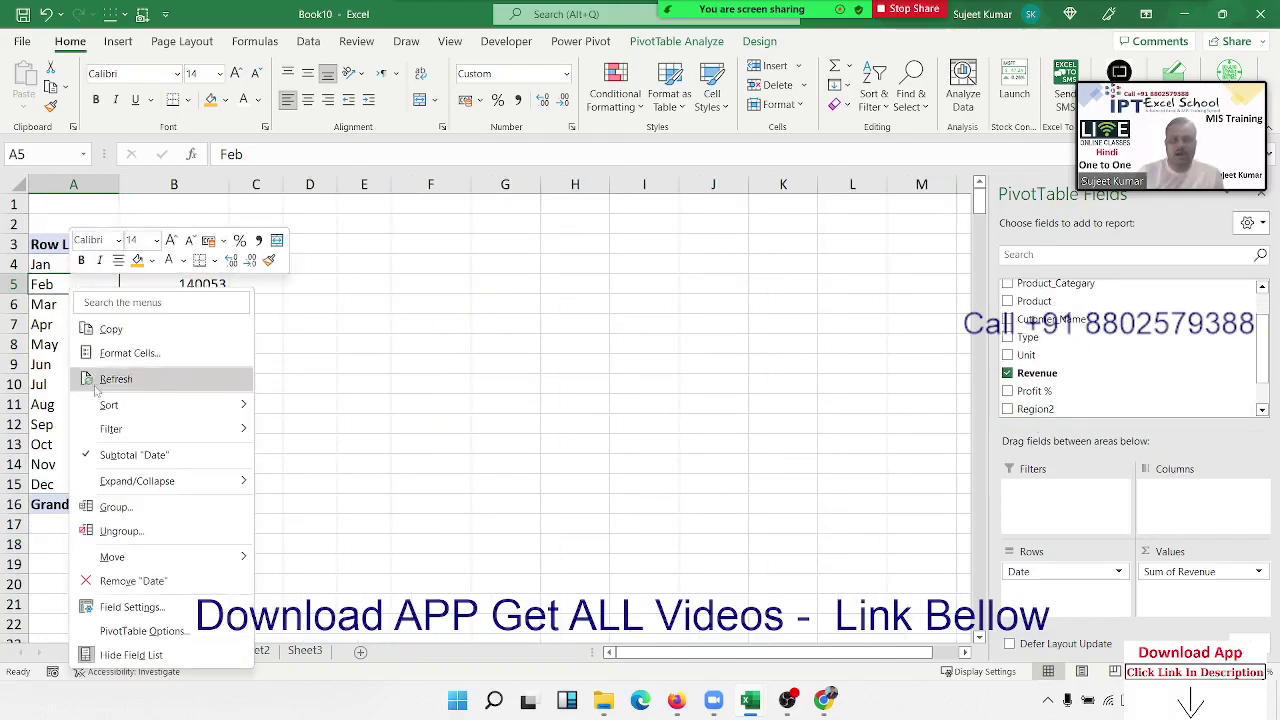
click(115, 508)
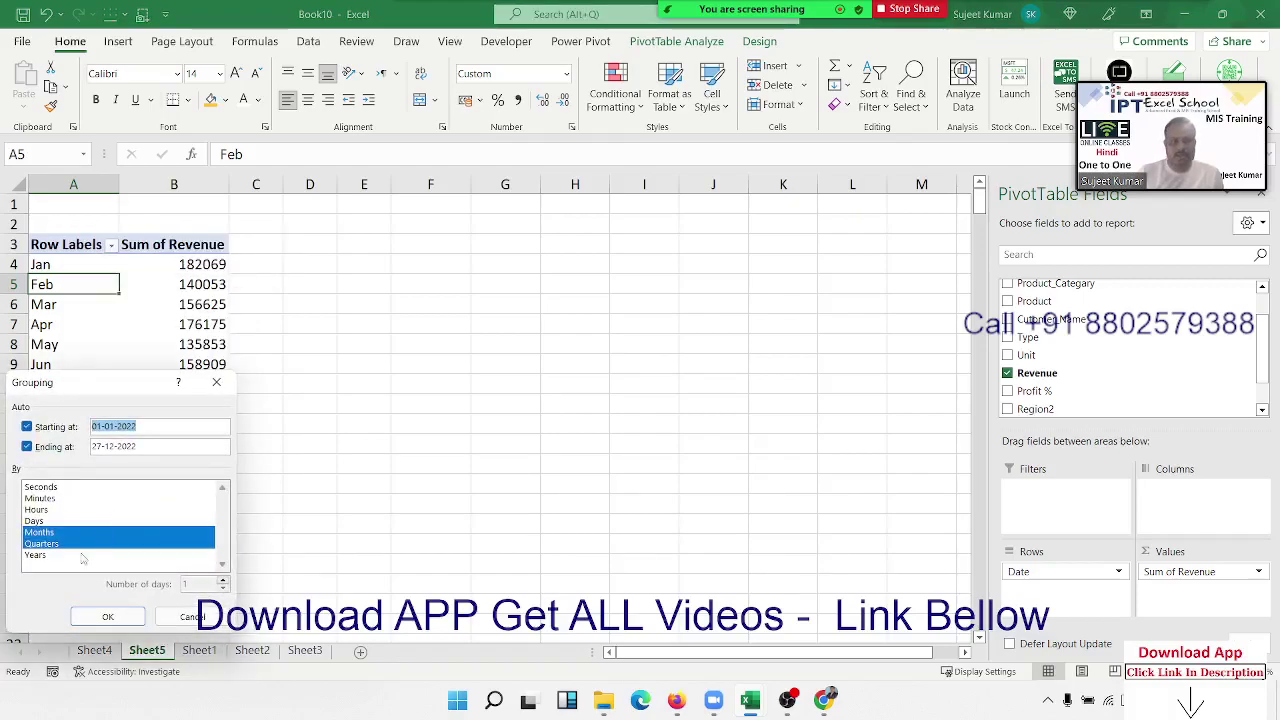
click(65, 548)
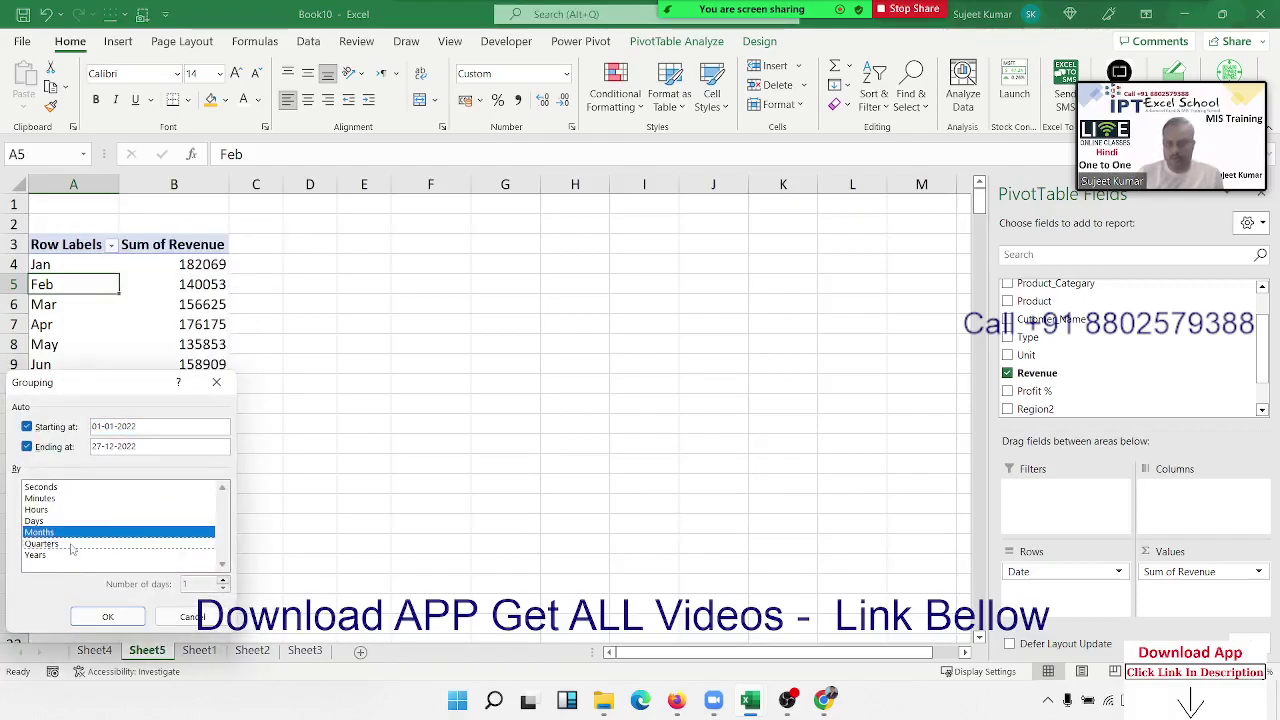
click(70, 521)
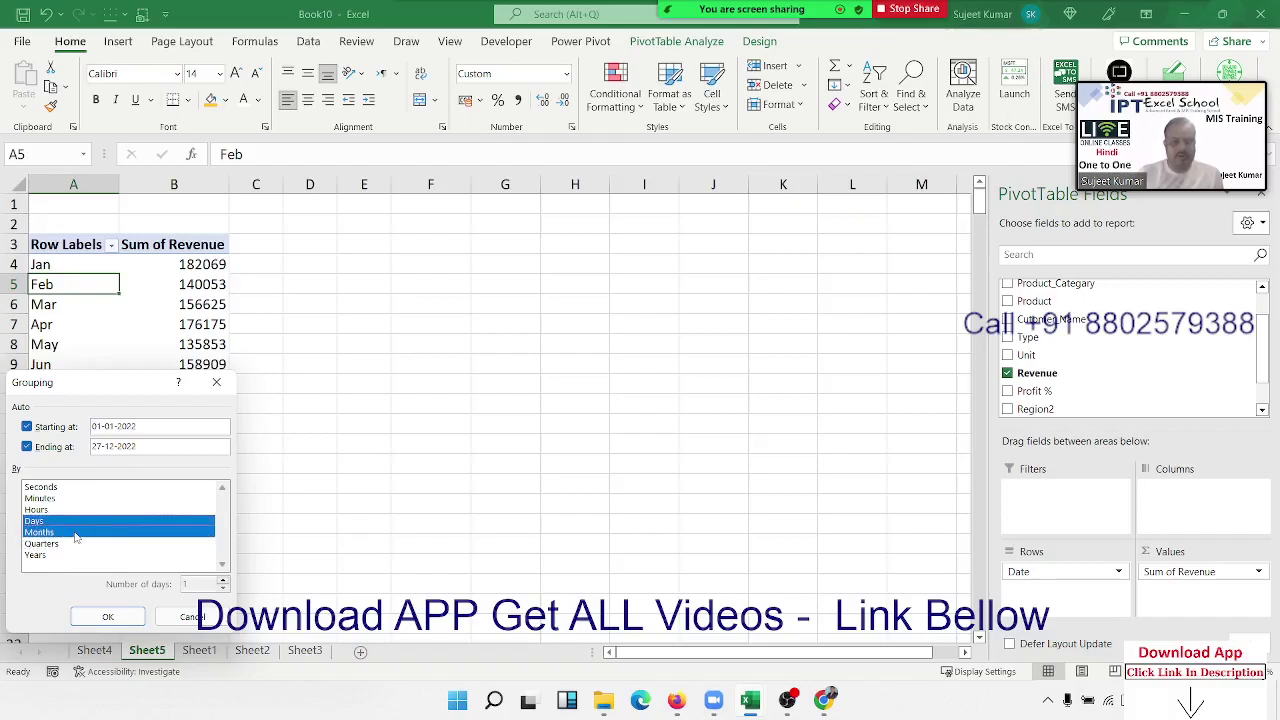
click(73, 532)
click(68, 532)
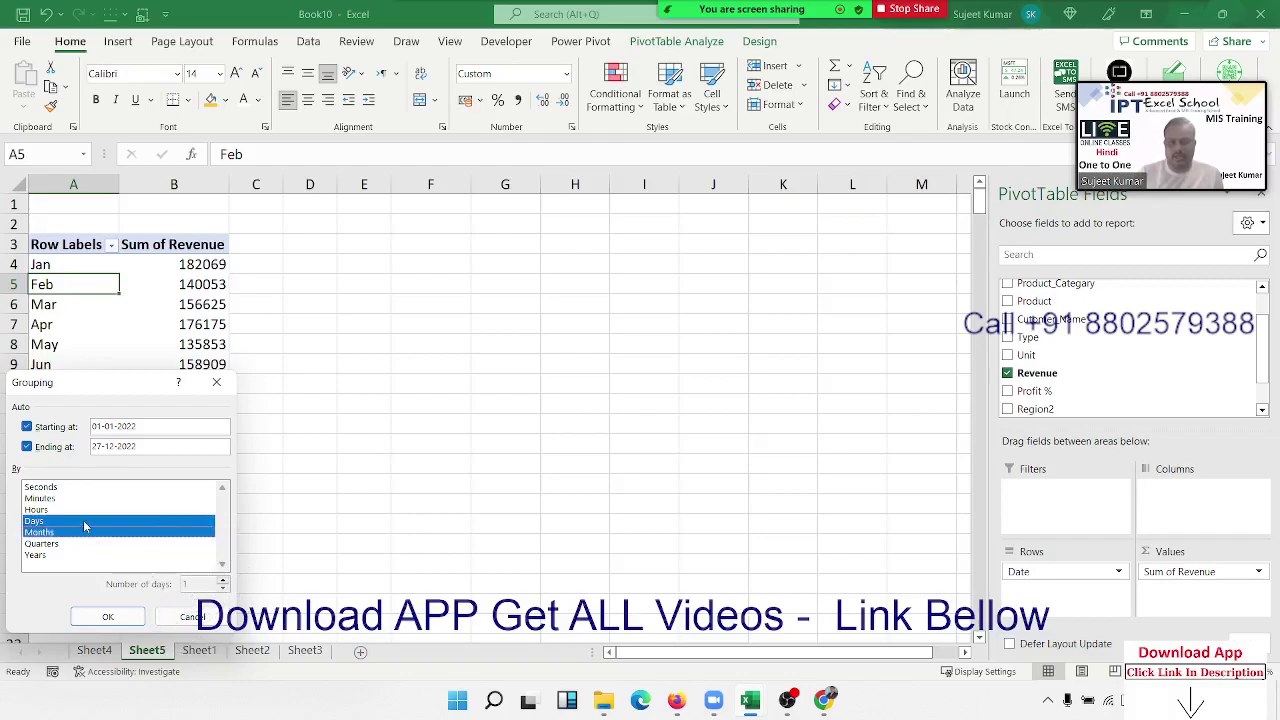
click(85, 532)
text(5)
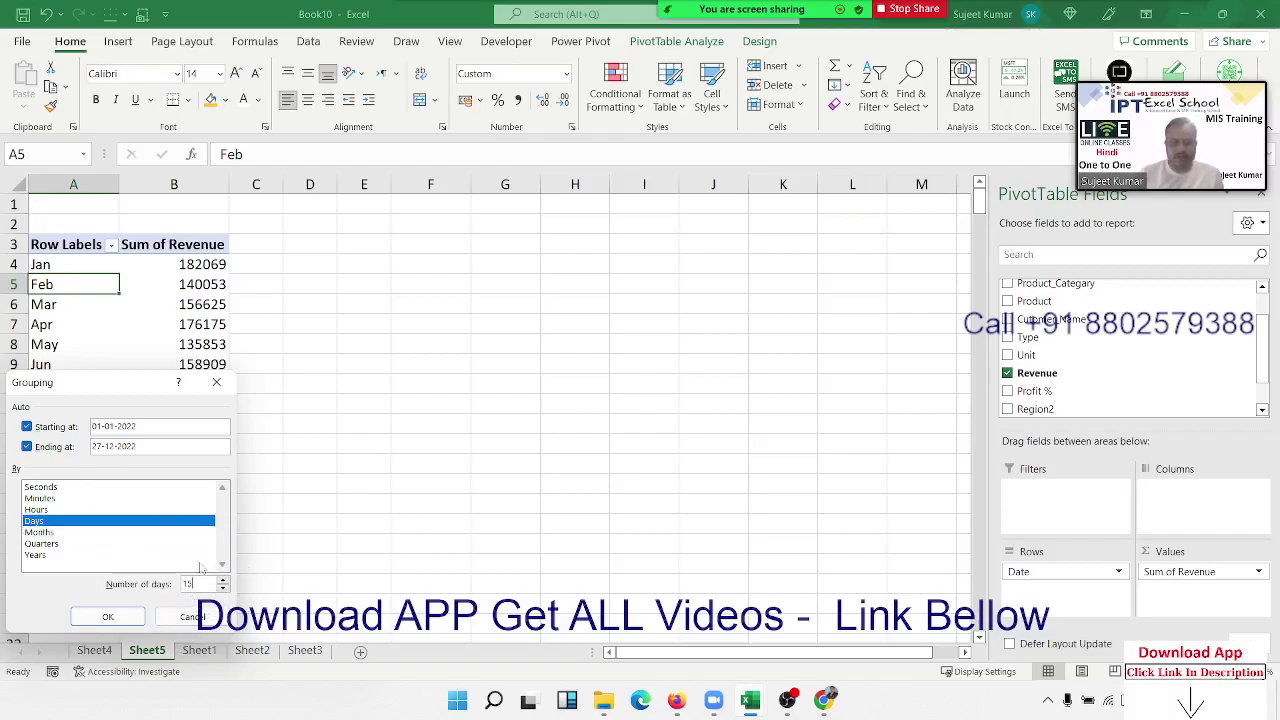
click(108, 617)
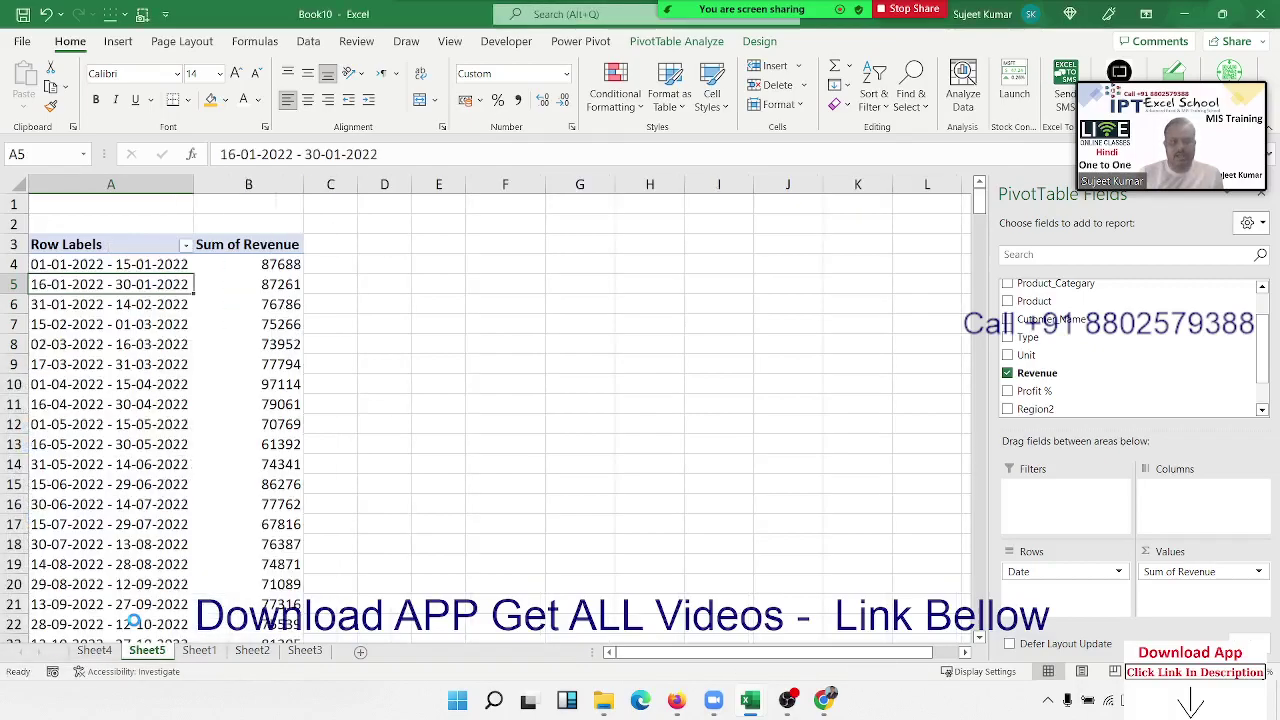
Select the first three 15-day range labels, starting with 01-01-2022 - 15-01-2022
click(91, 262)
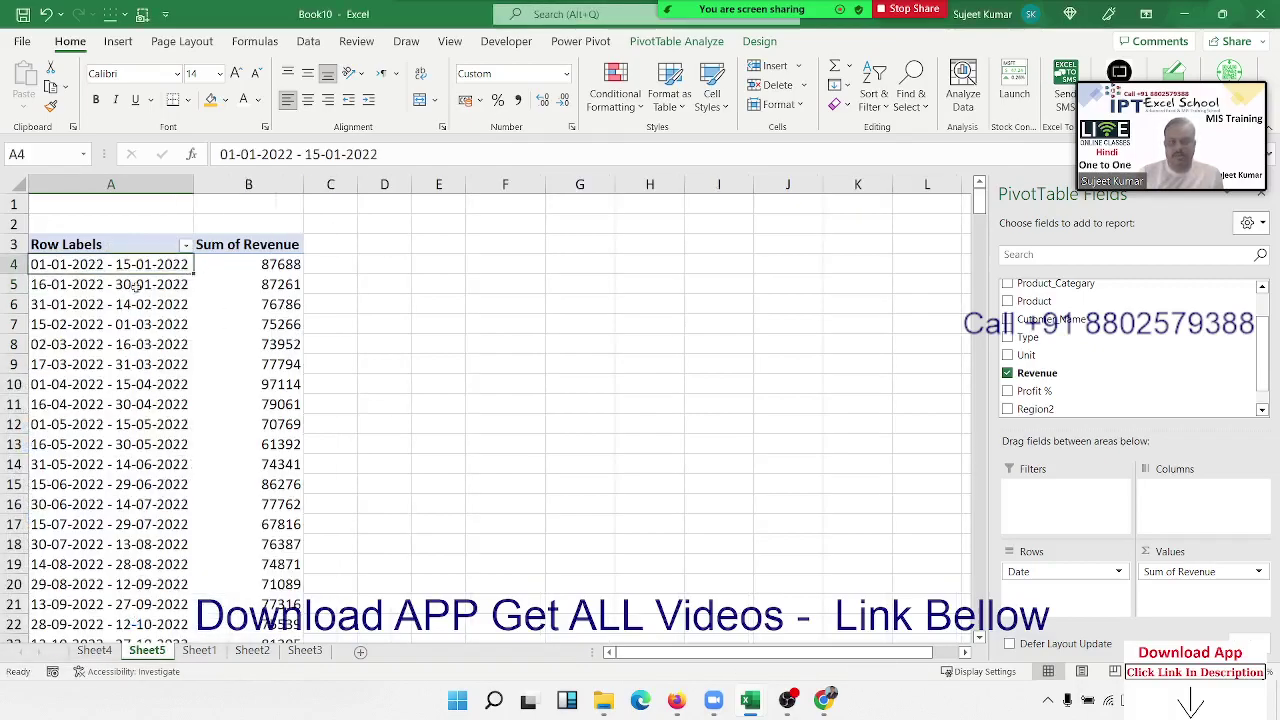
click(87, 285)
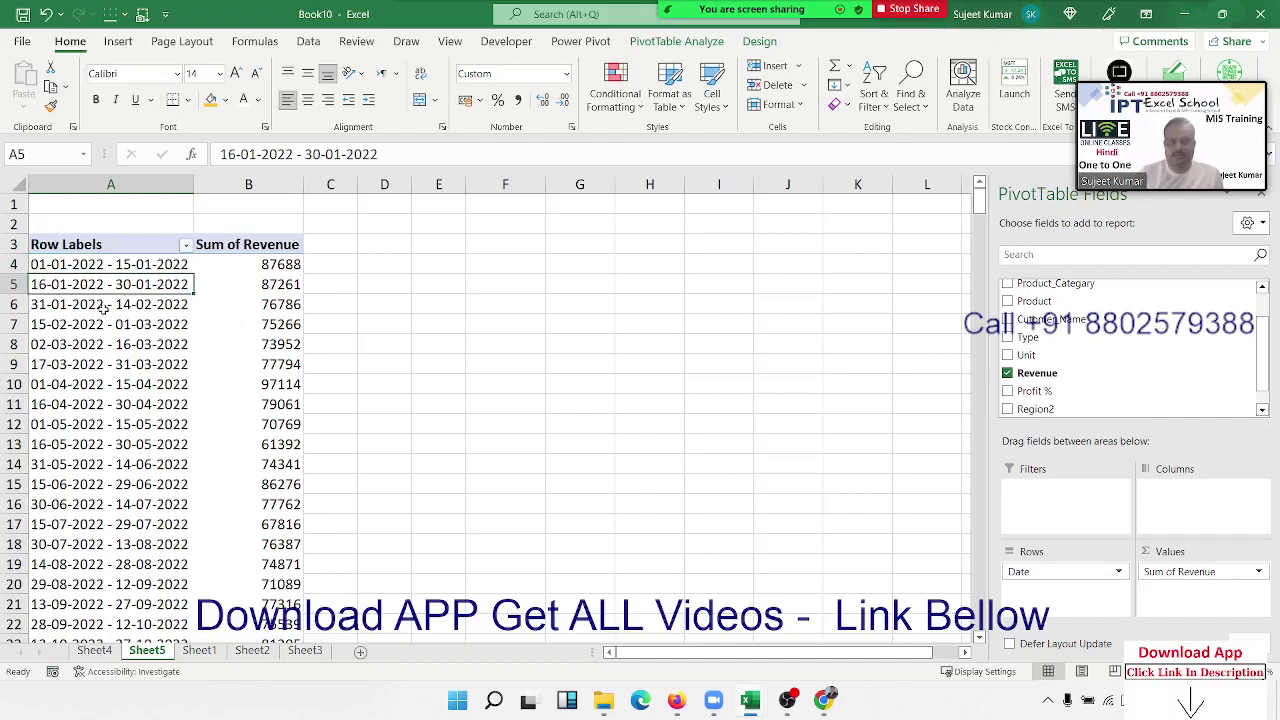
click(104, 306)
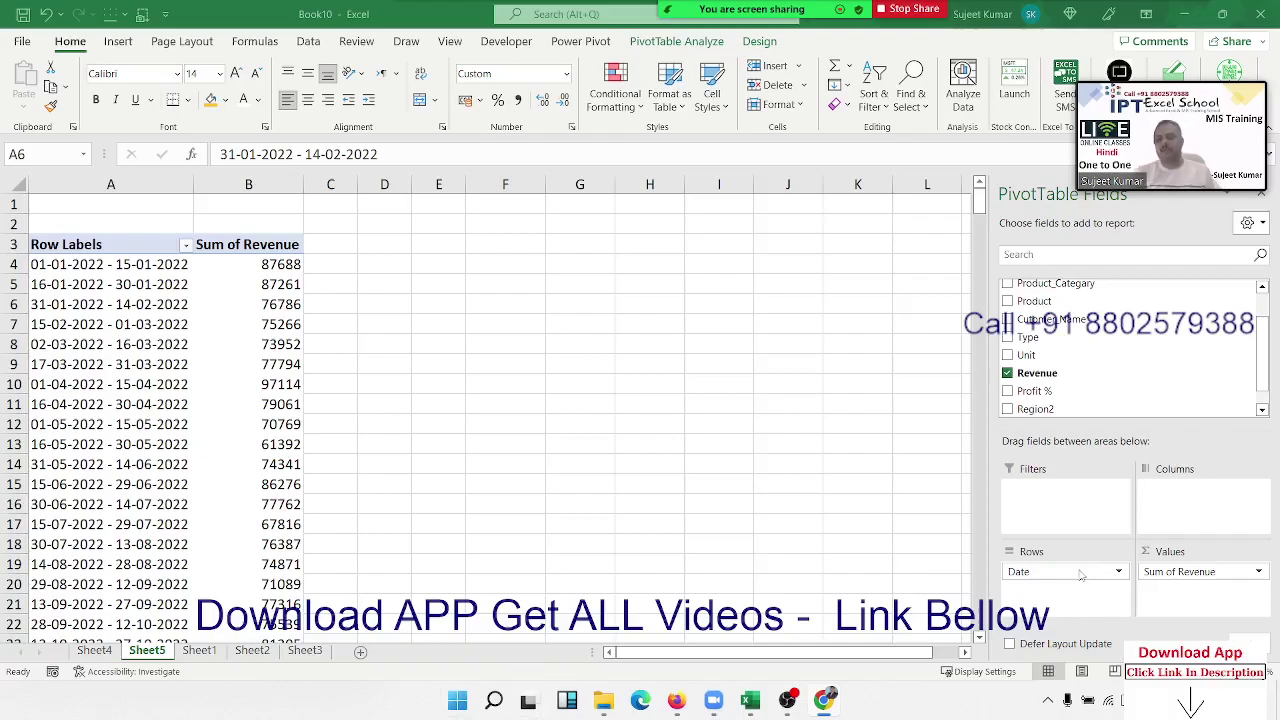
Replace Date with Cutomer_Name in the pivot rows
key(F6)
drag(1079, 576, 1113, 406)
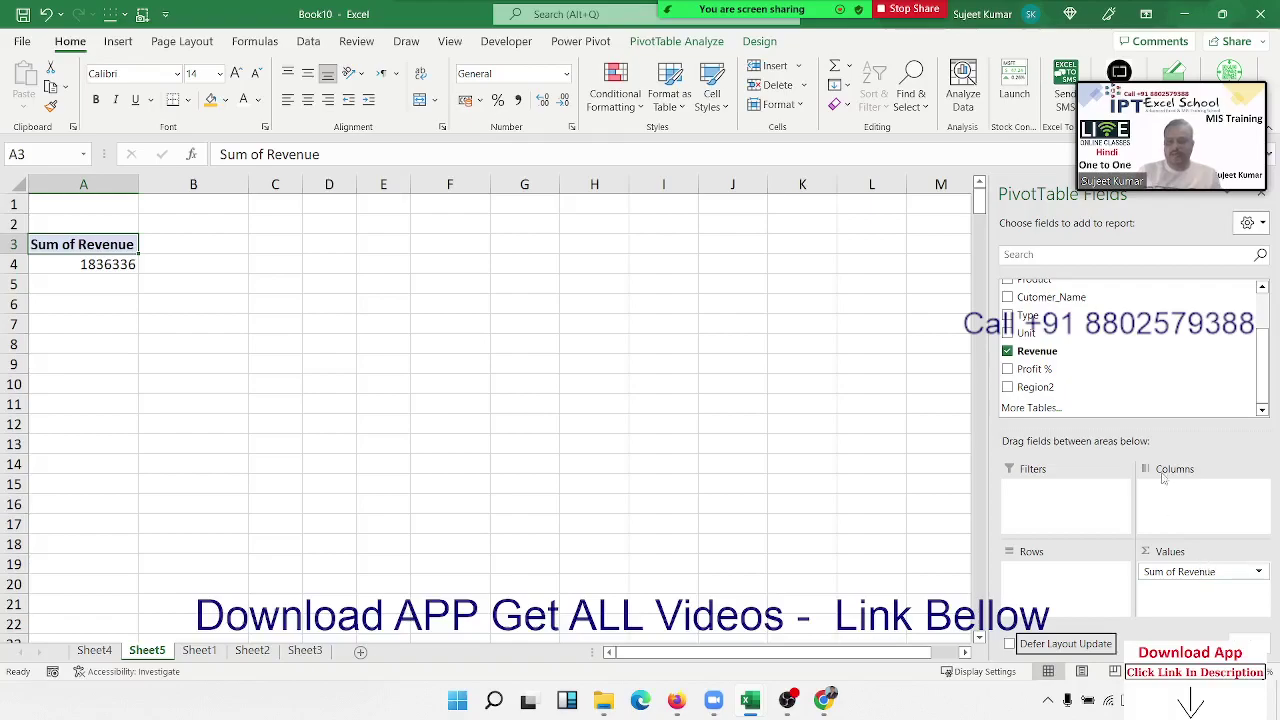
drag(1049, 298, 1063, 577)
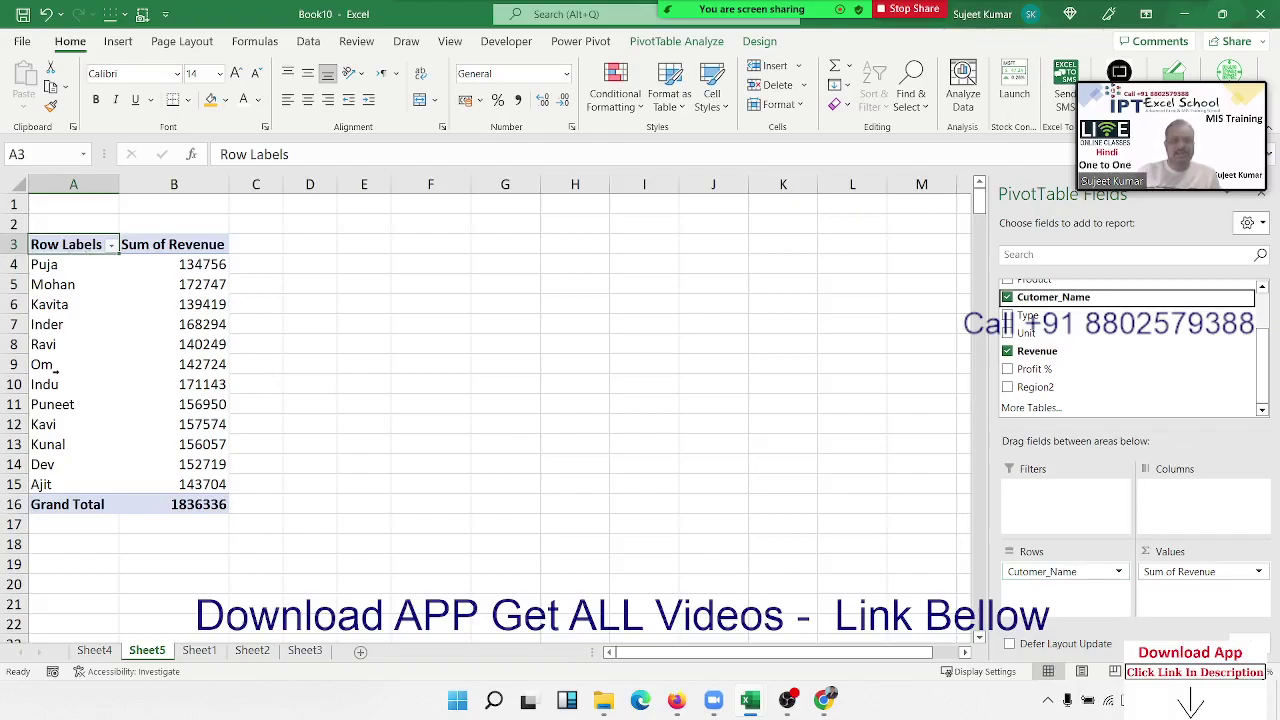
Exclude two customers from the list using the Row Labels filter
click(111, 245)
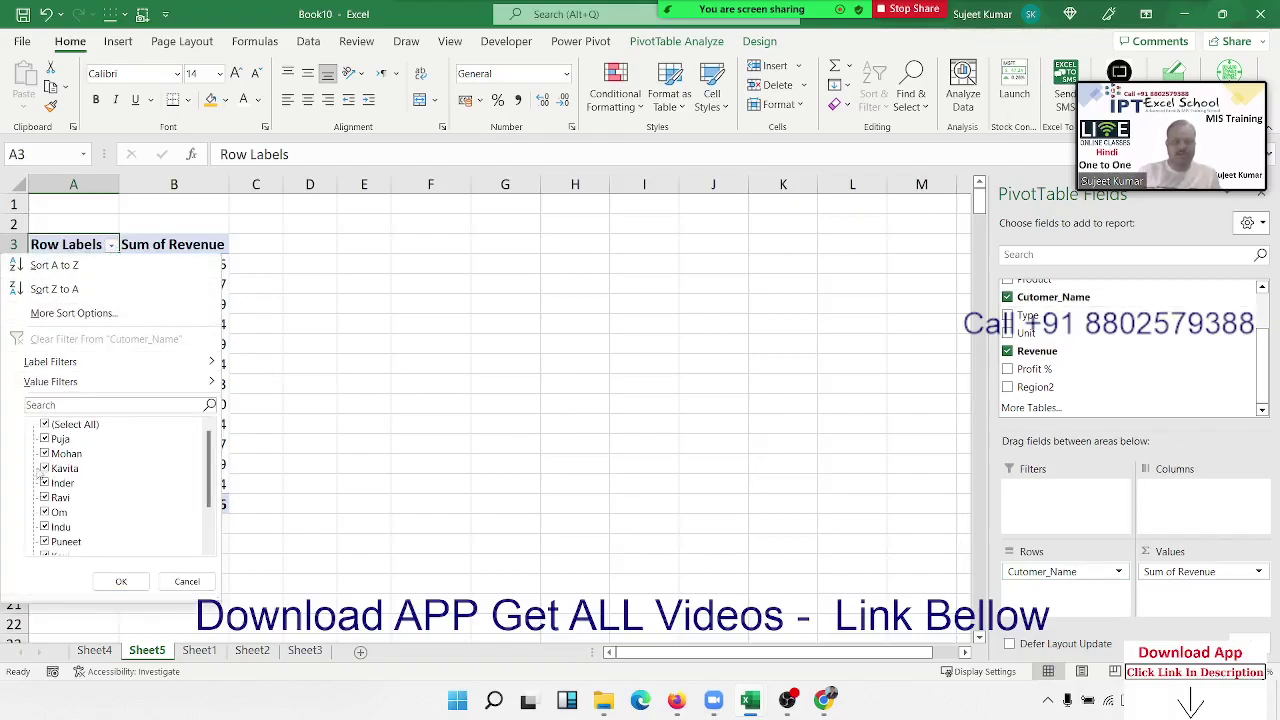
click(44, 424)
click(44, 439)
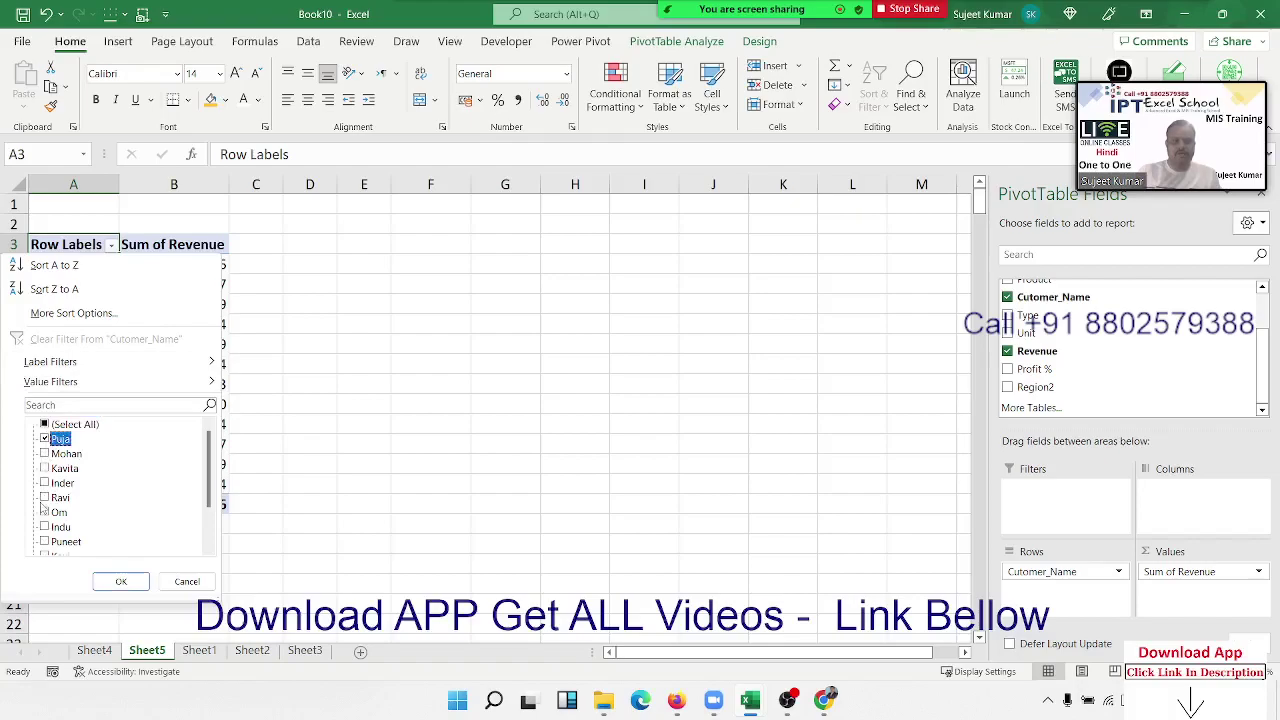
click(44, 424)
click(44, 439)
click(44, 497)
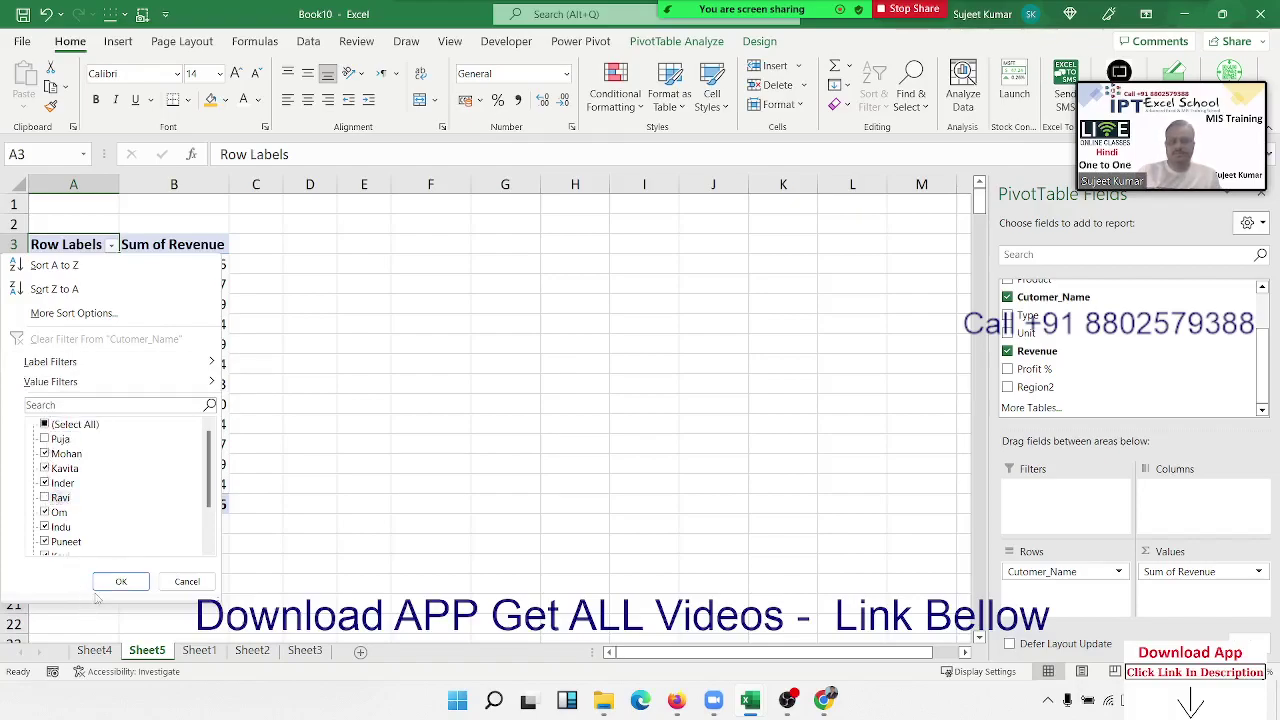
click(120, 581)
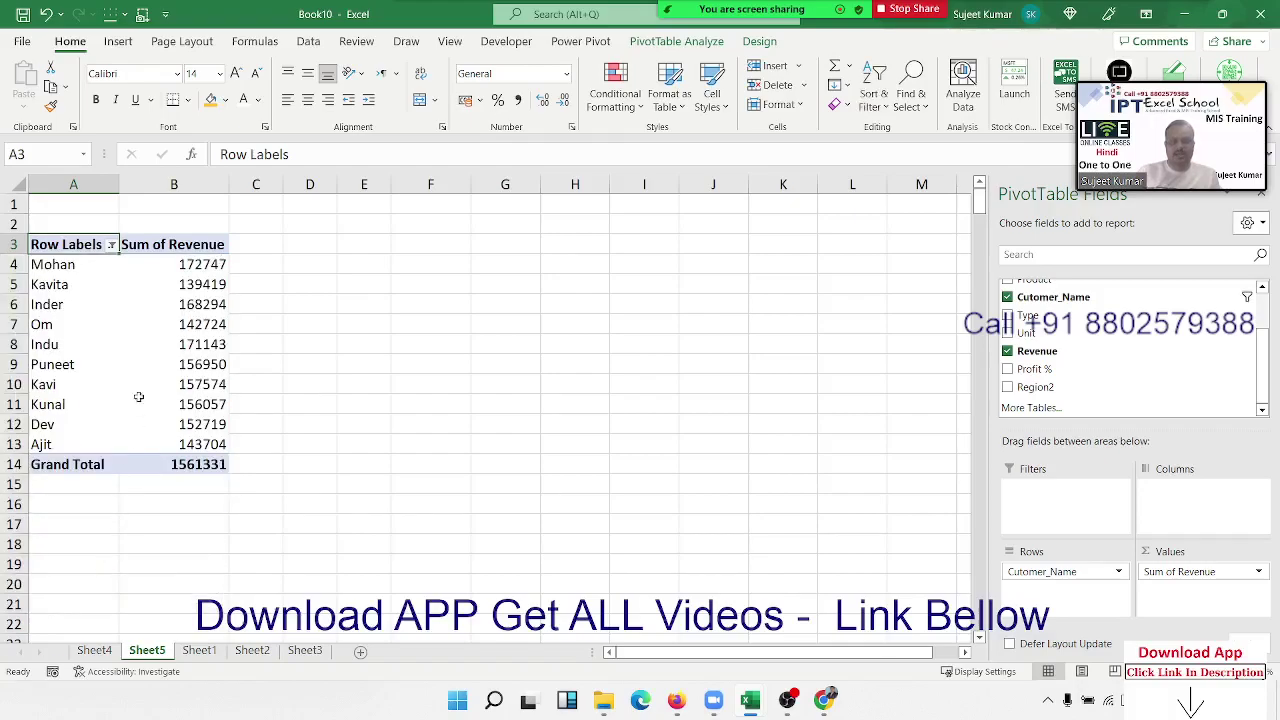
Reopen the customer filter without changes, then select blocks of names and revenue values
click(112, 246)
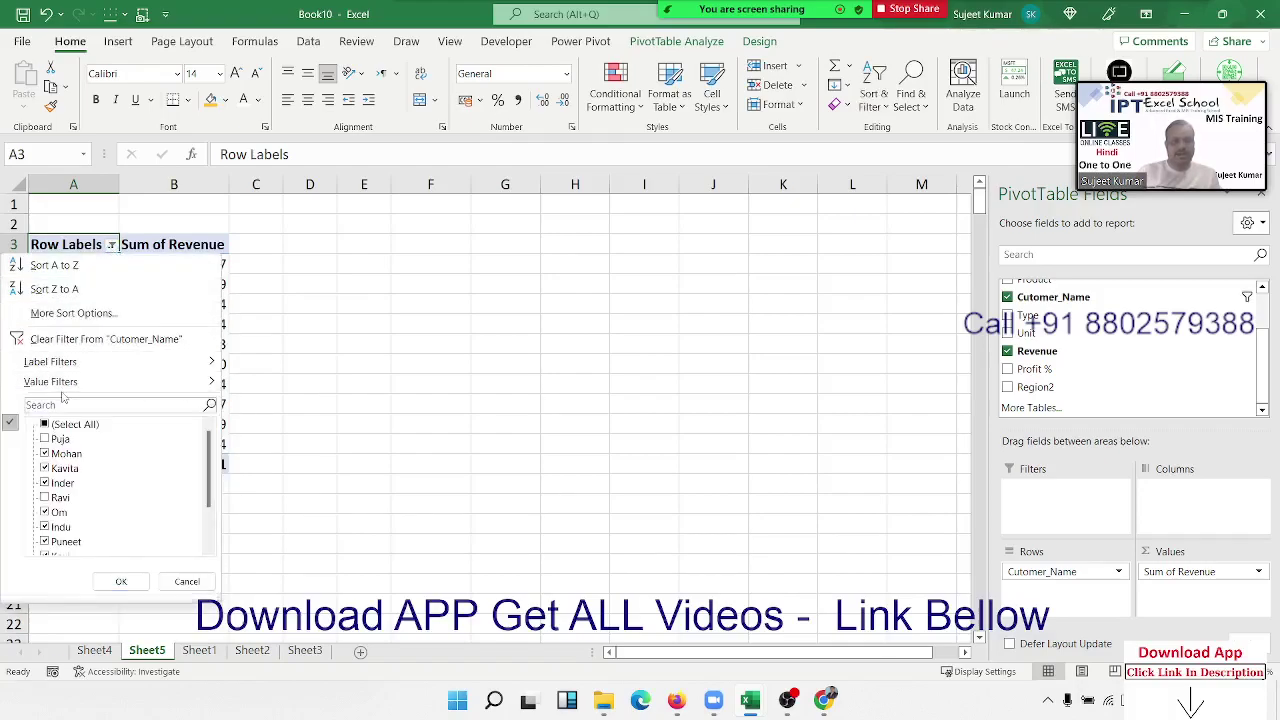
mouse_move(66, 368)
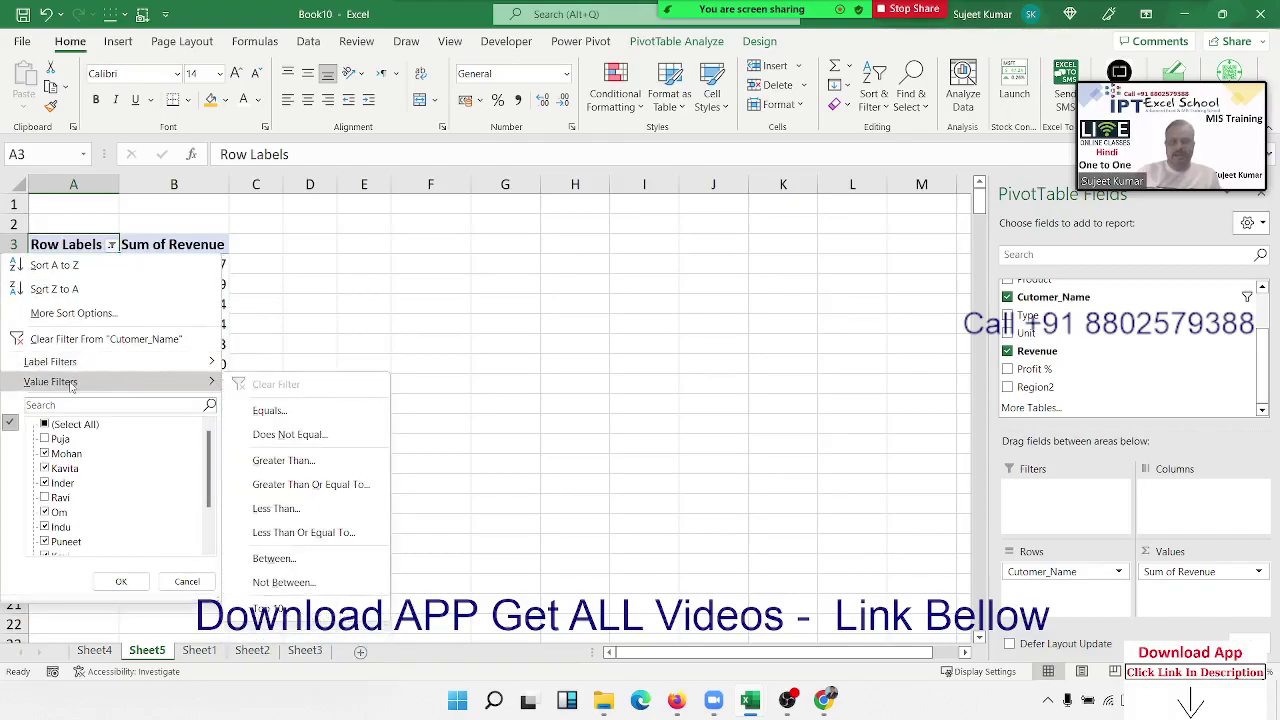
click(290, 306)
drag(112, 288, 90, 426)
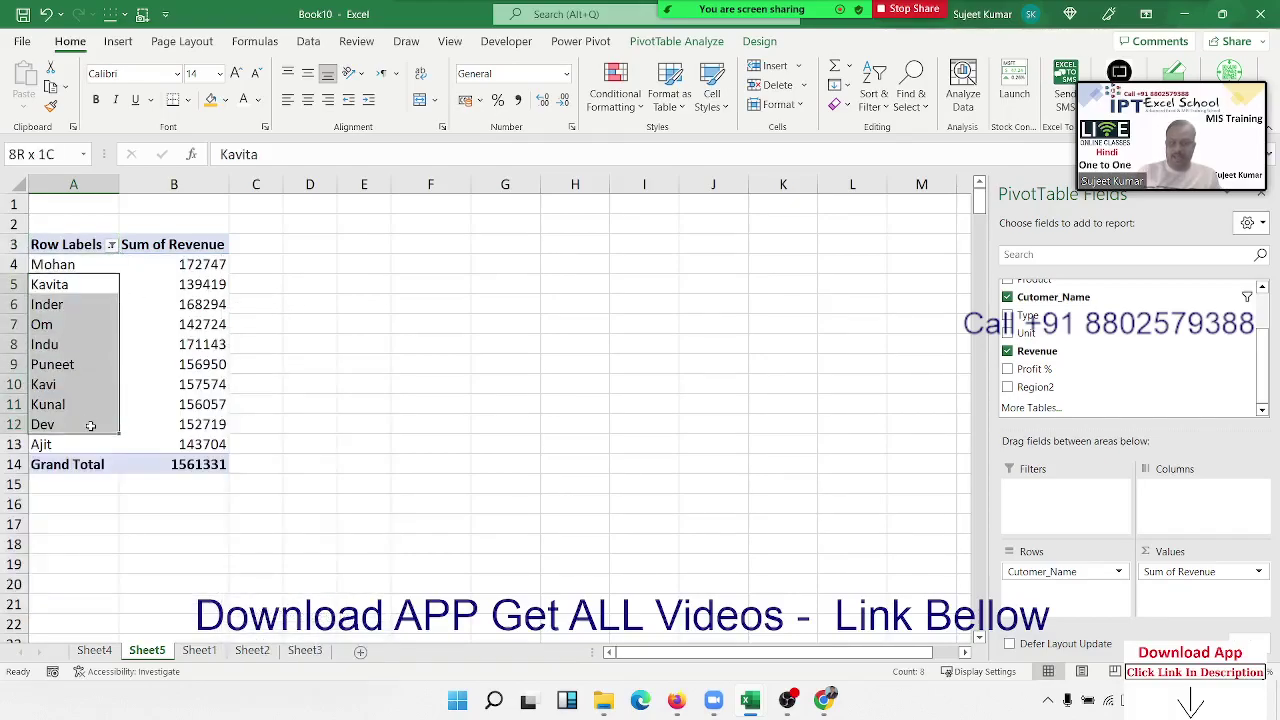
drag(212, 284, 180, 364)
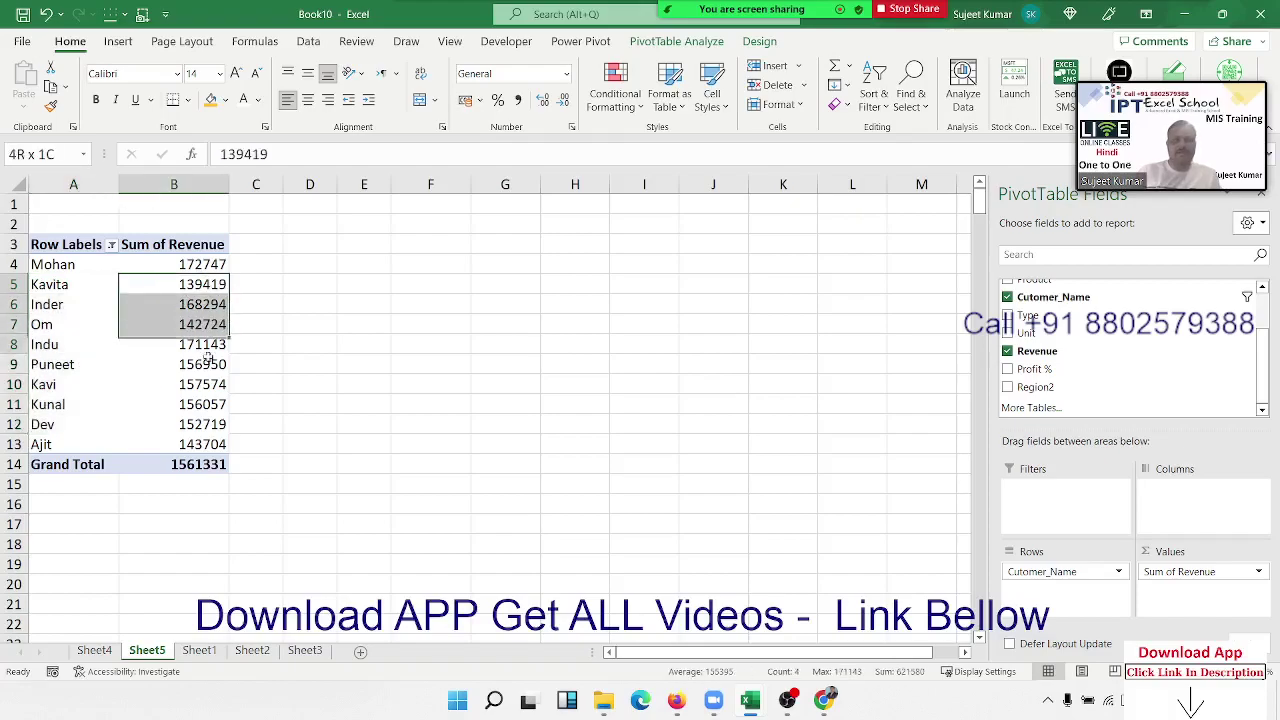
Start a Between label filter on customers, then cancel it
click(111, 246)
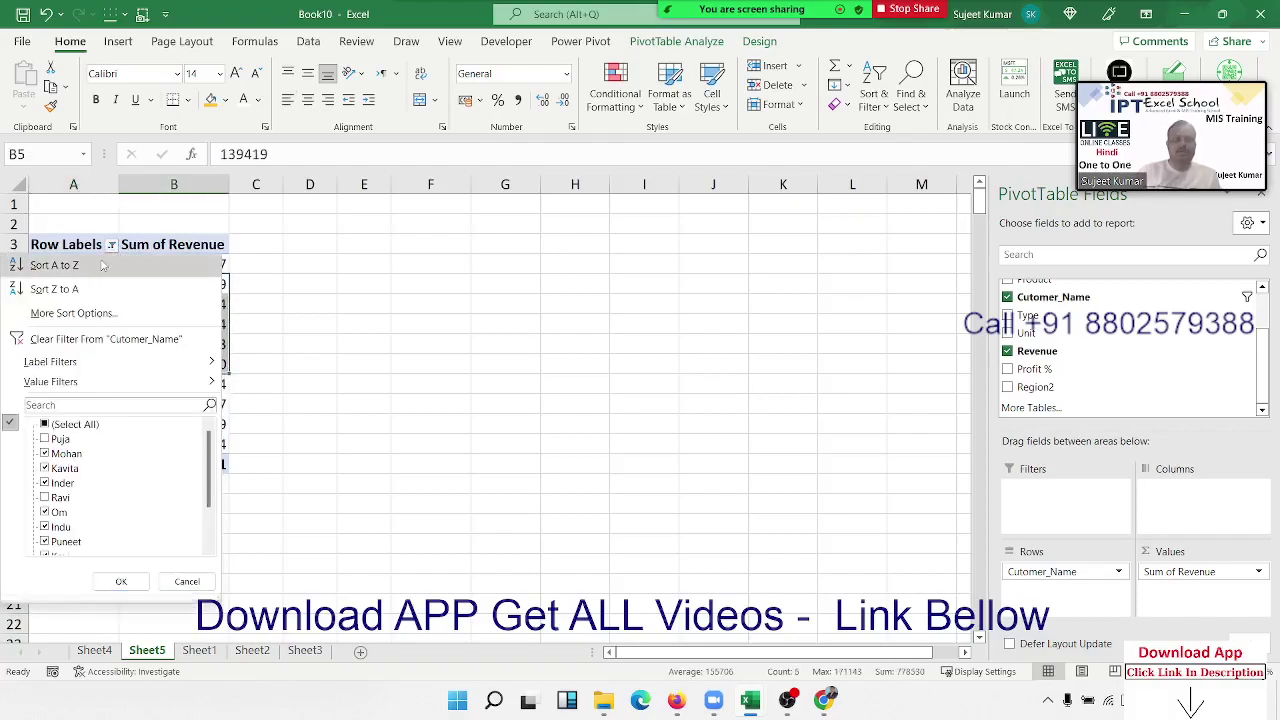
mouse_move(49, 384)
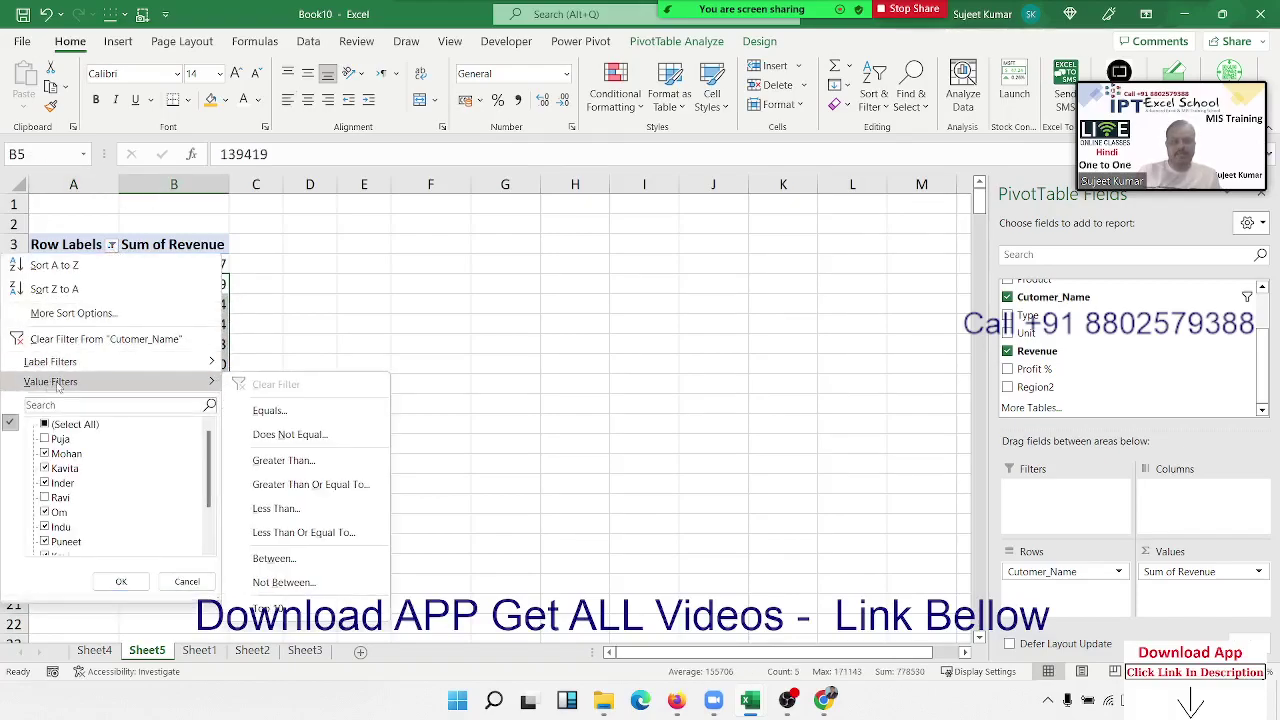
mouse_move(148, 364)
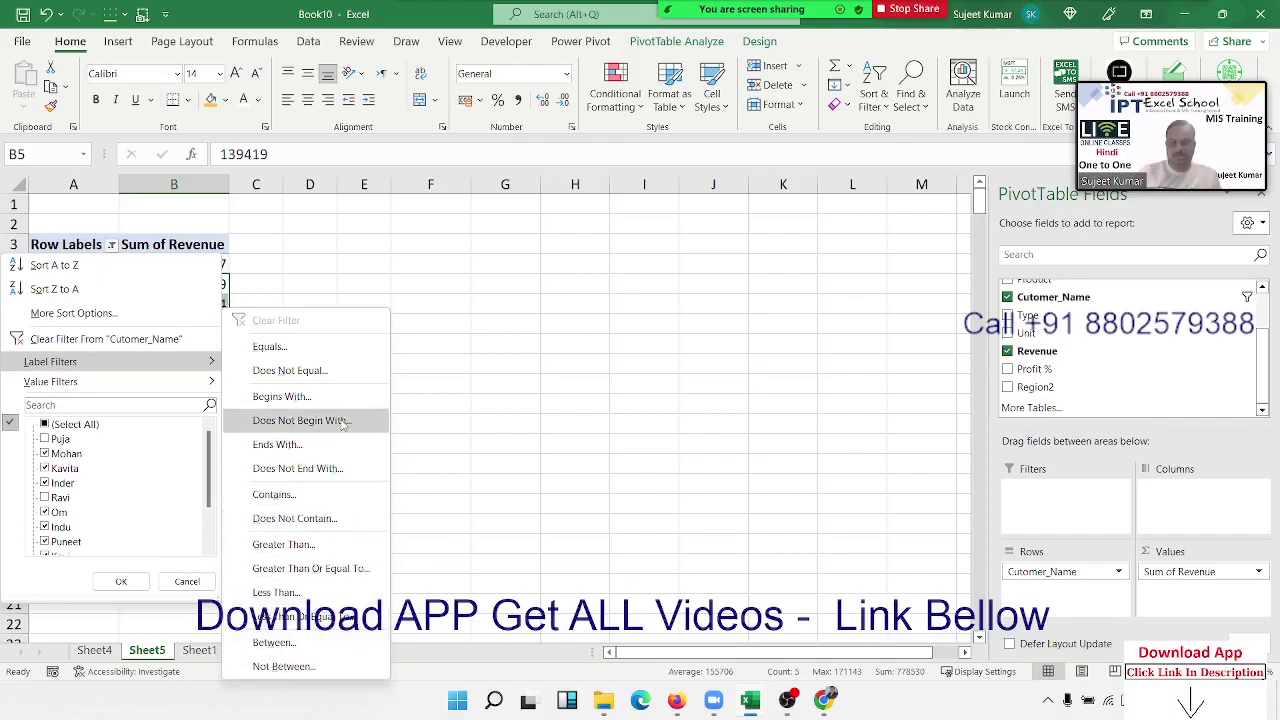
click(274, 642)
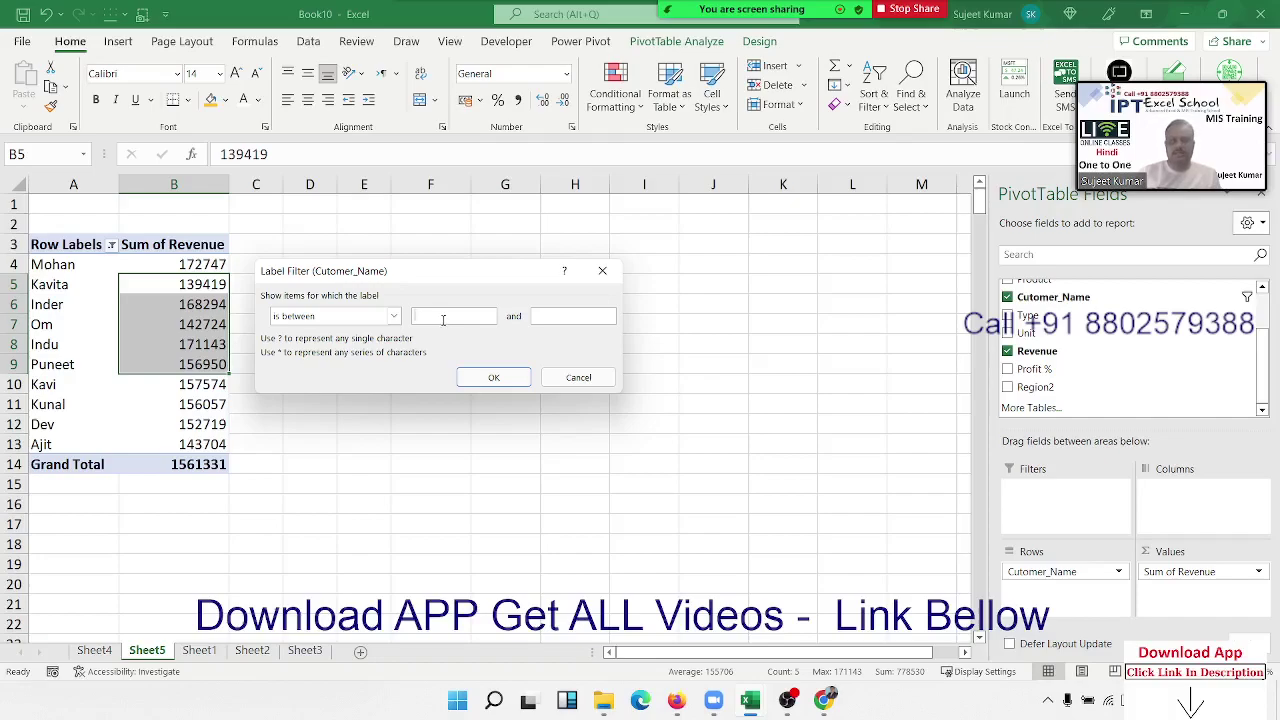
key(Escape)
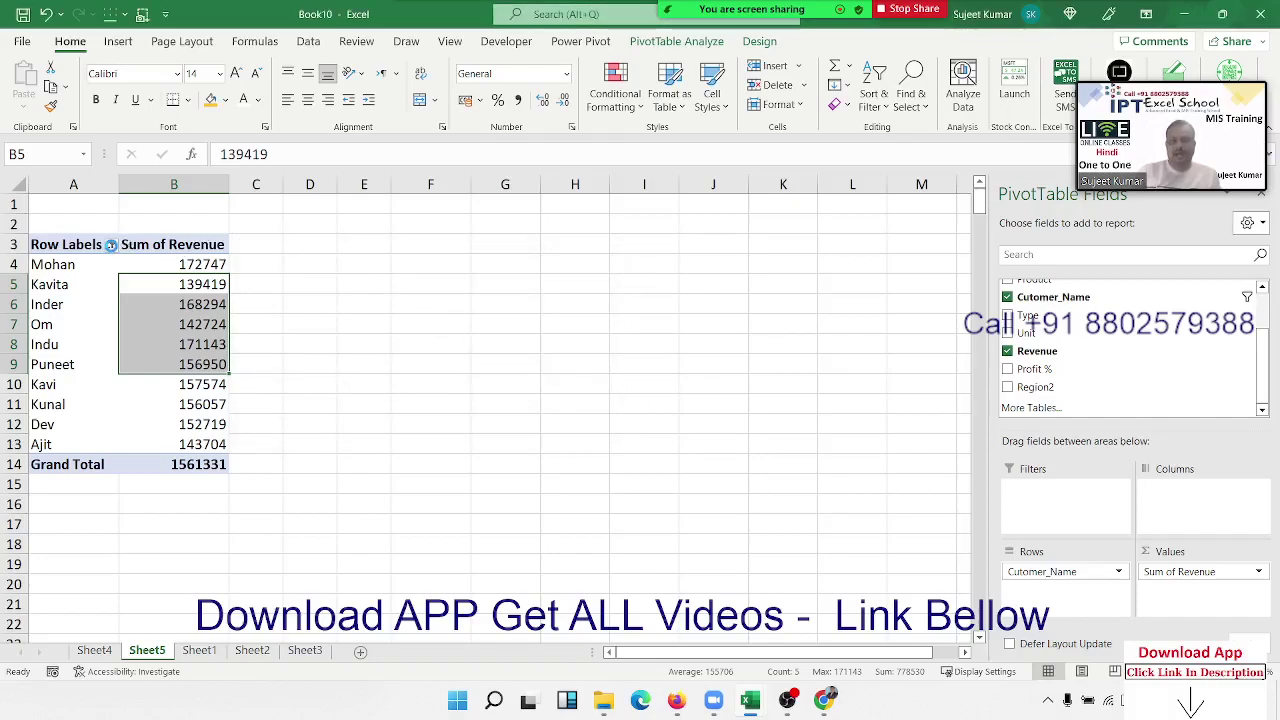
Apply a Top 10 value filter set to keep only the top 5 customers
click(110, 244)
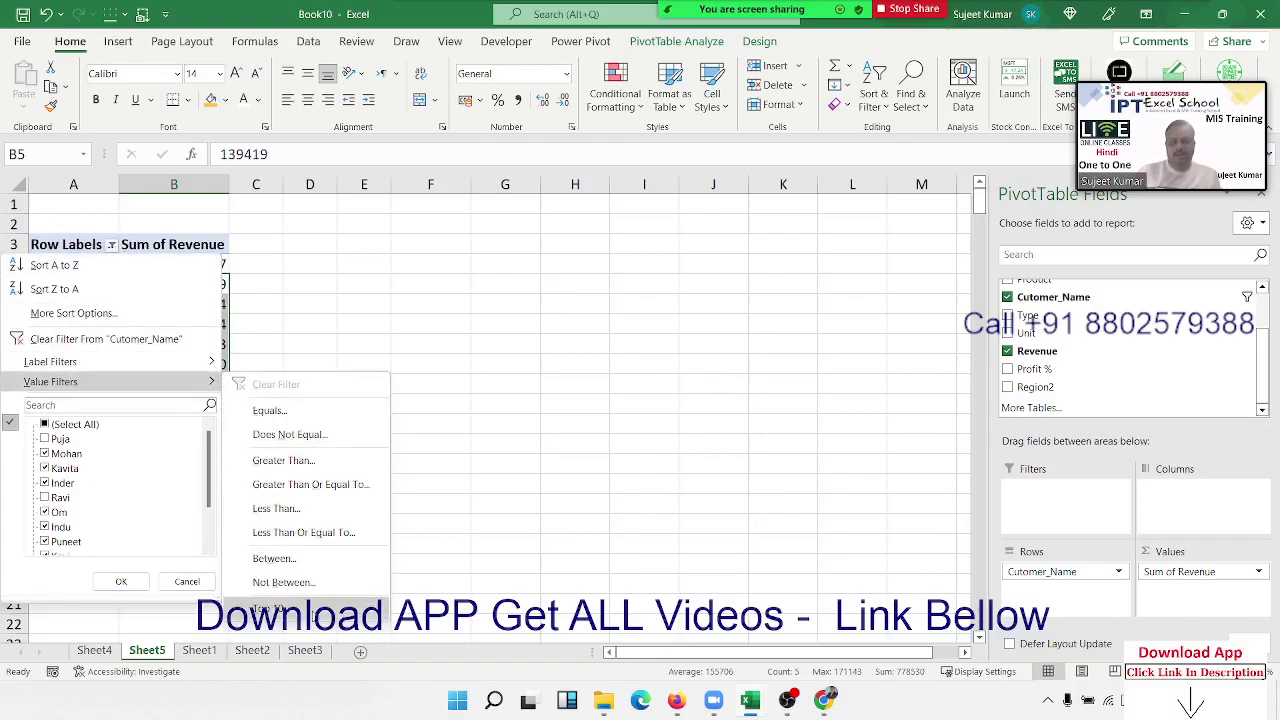
click(312, 610)
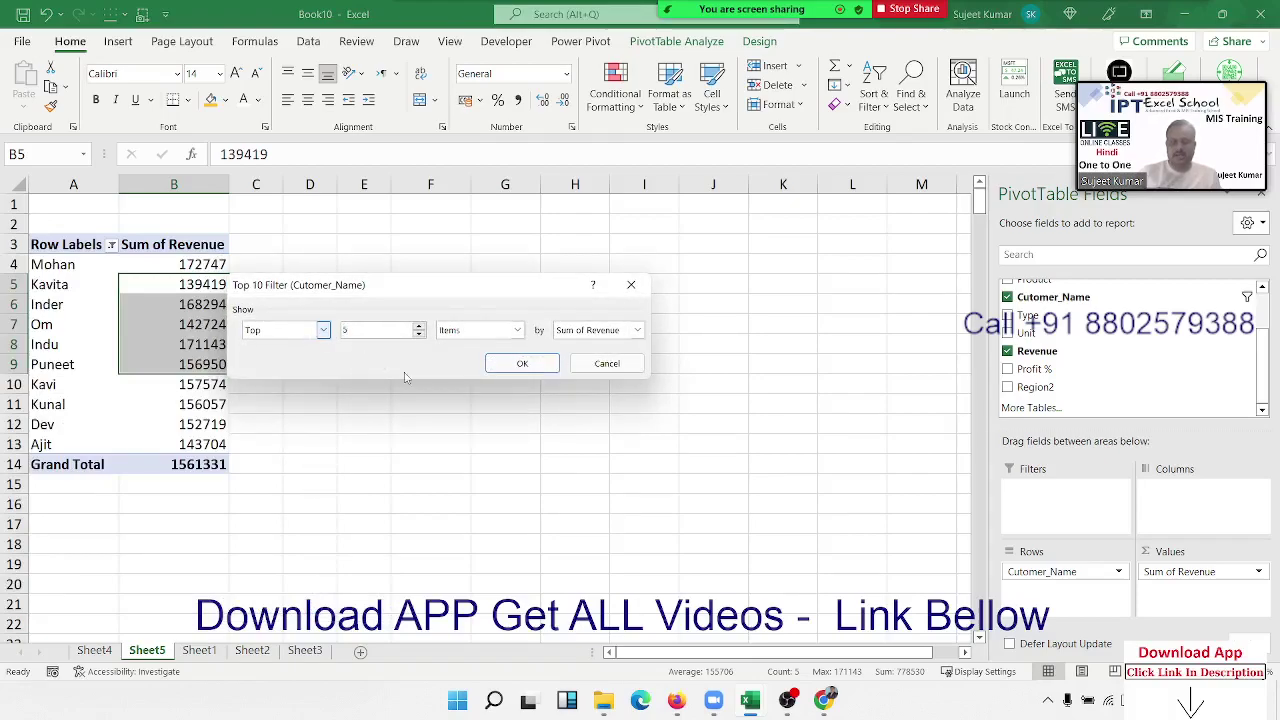
click(513, 365)
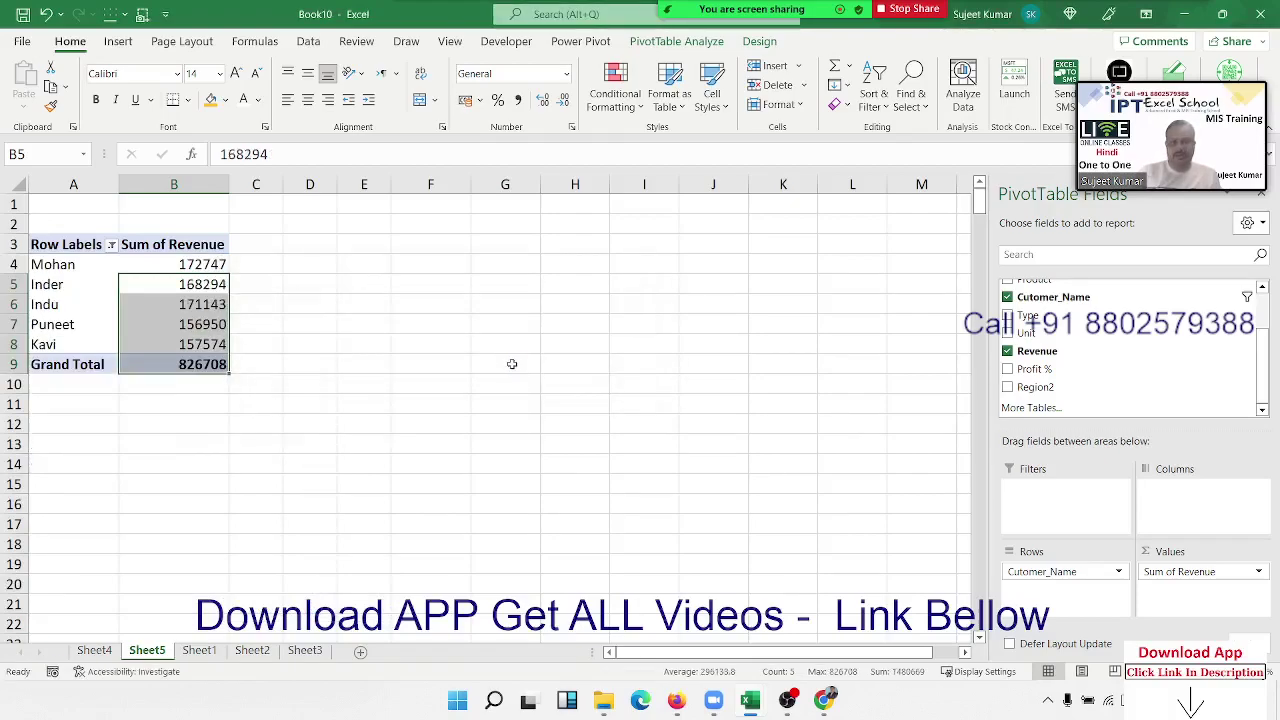
click(202, 308)
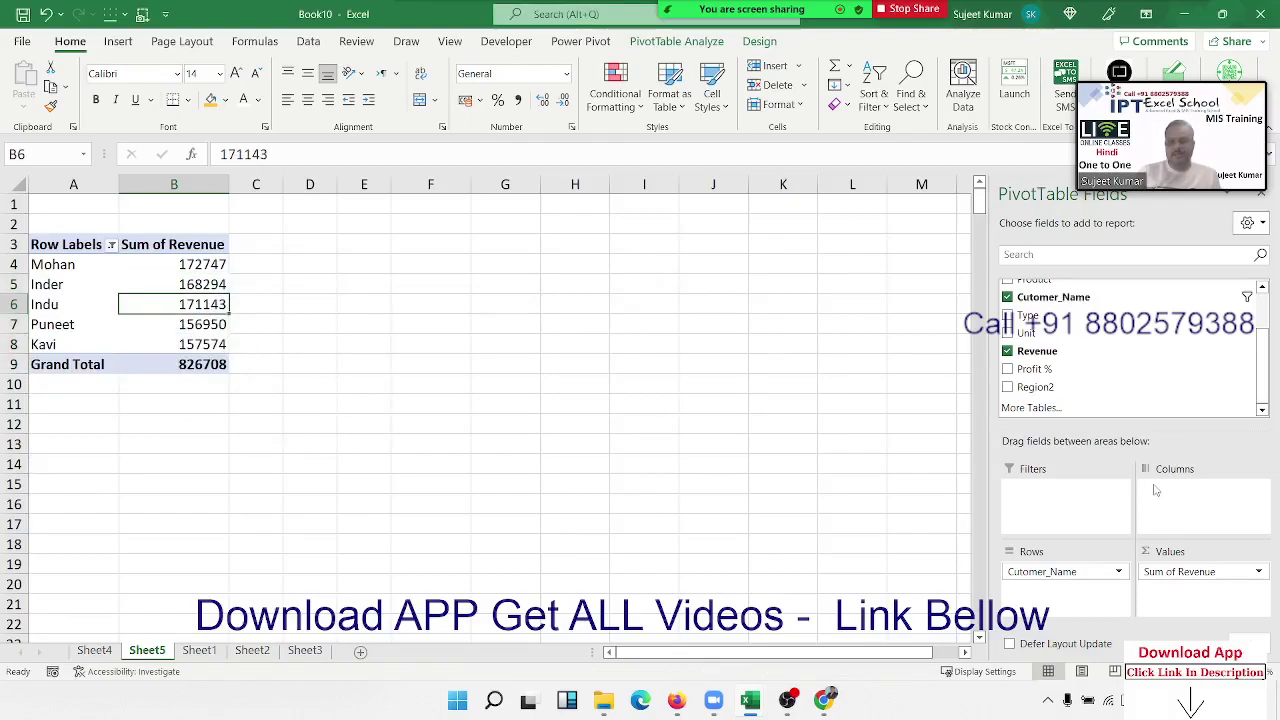
Put Region in the pivot columns and filter it to the top 3 regions
scroll(1065, 345, up, 2)
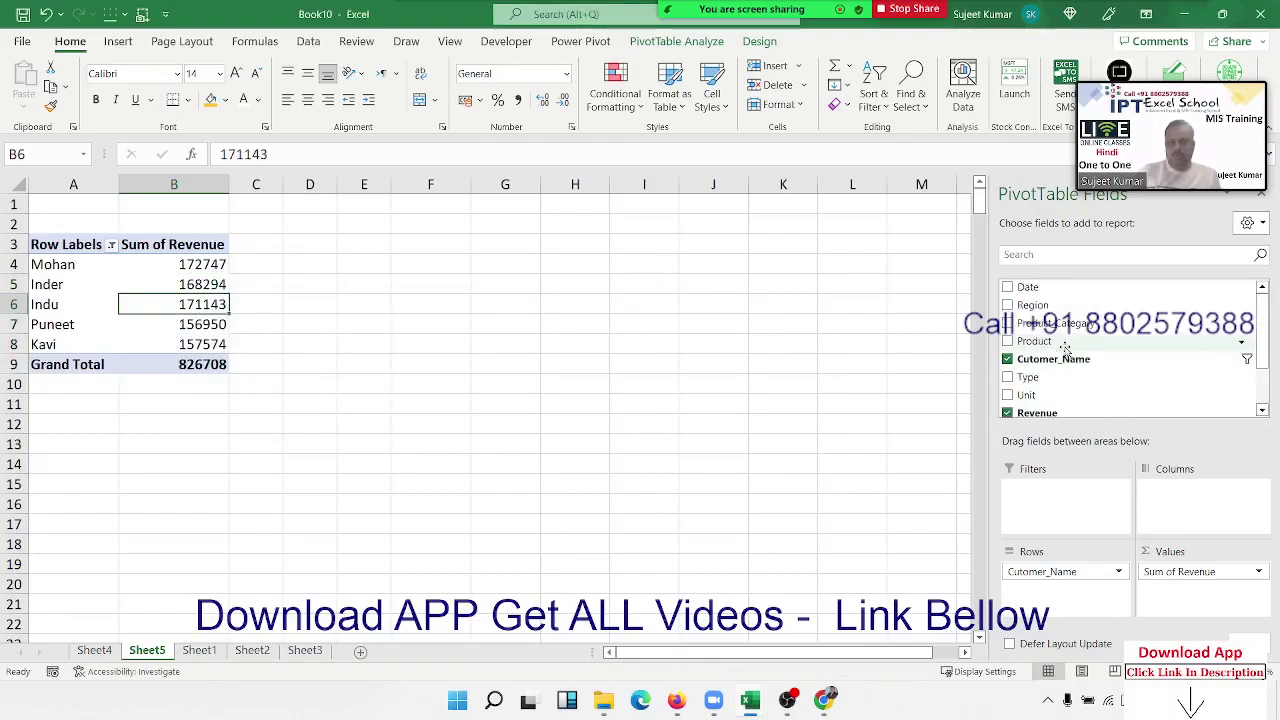
drag(1040, 305, 1181, 512)
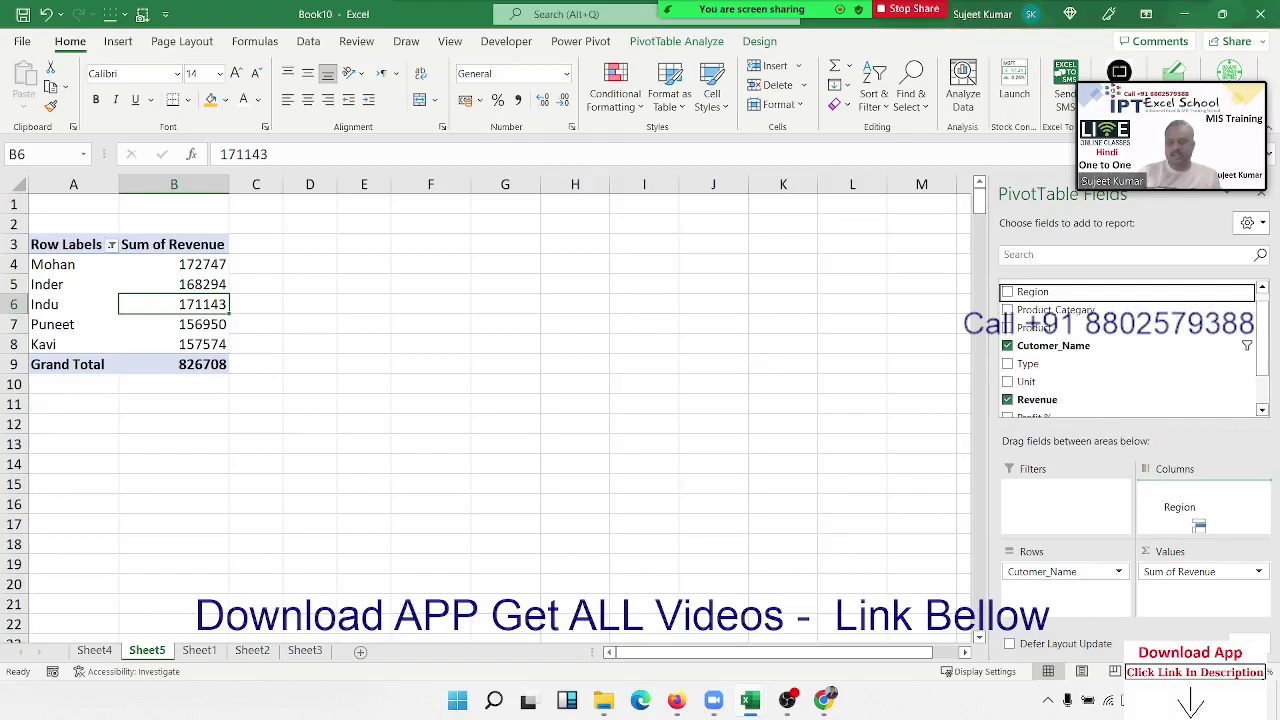
click(263, 266)
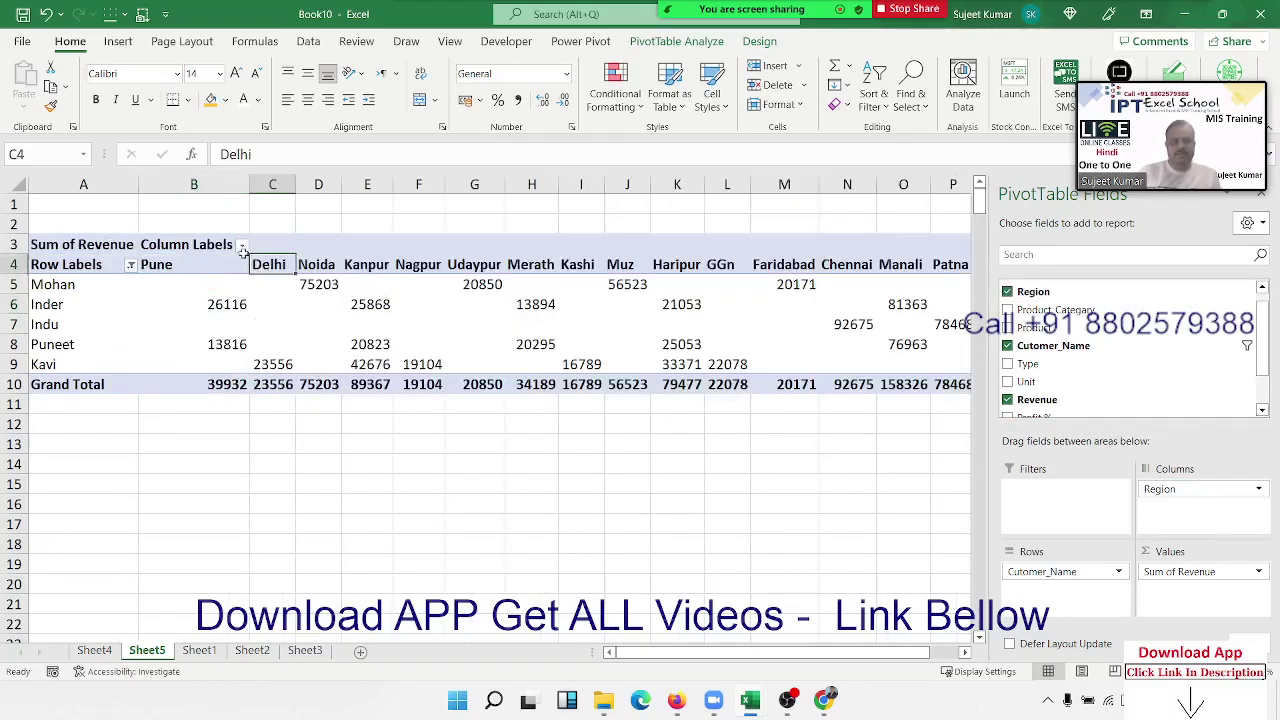
click(238, 247)
click(241, 246)
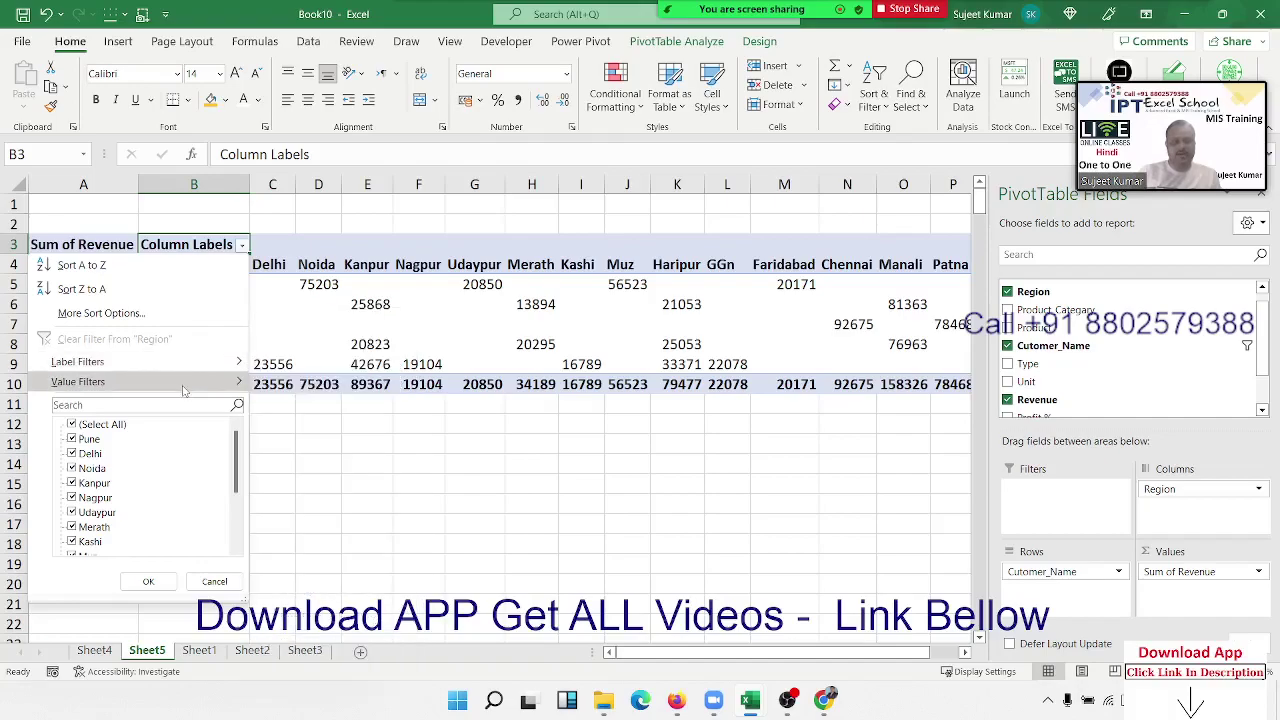
mouse_move(197, 384)
click(318, 604)
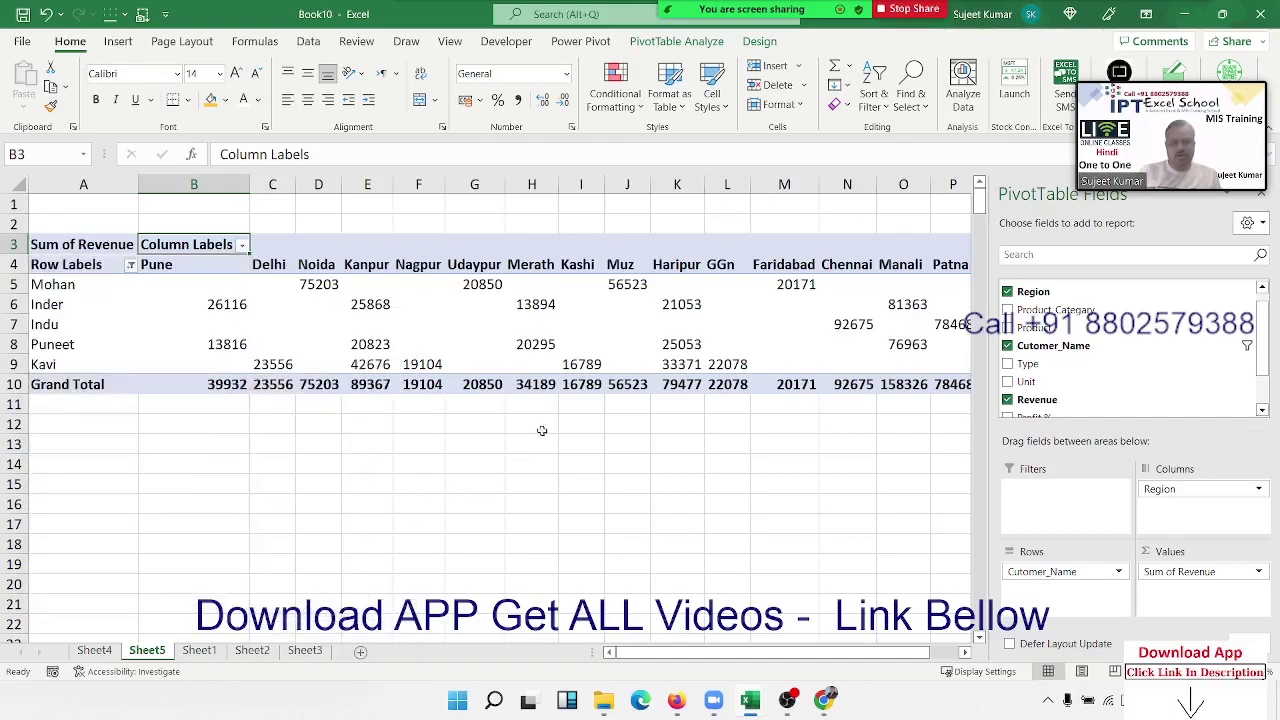
double_click(347, 329)
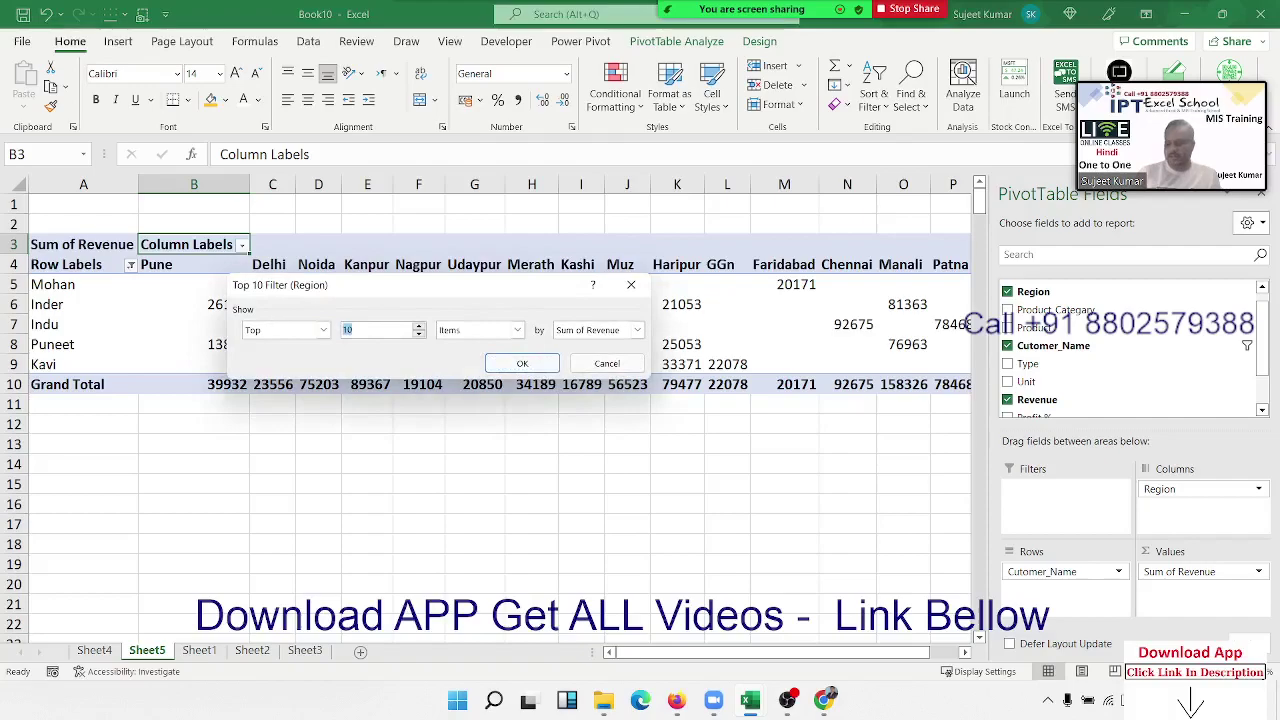
click(522, 363)
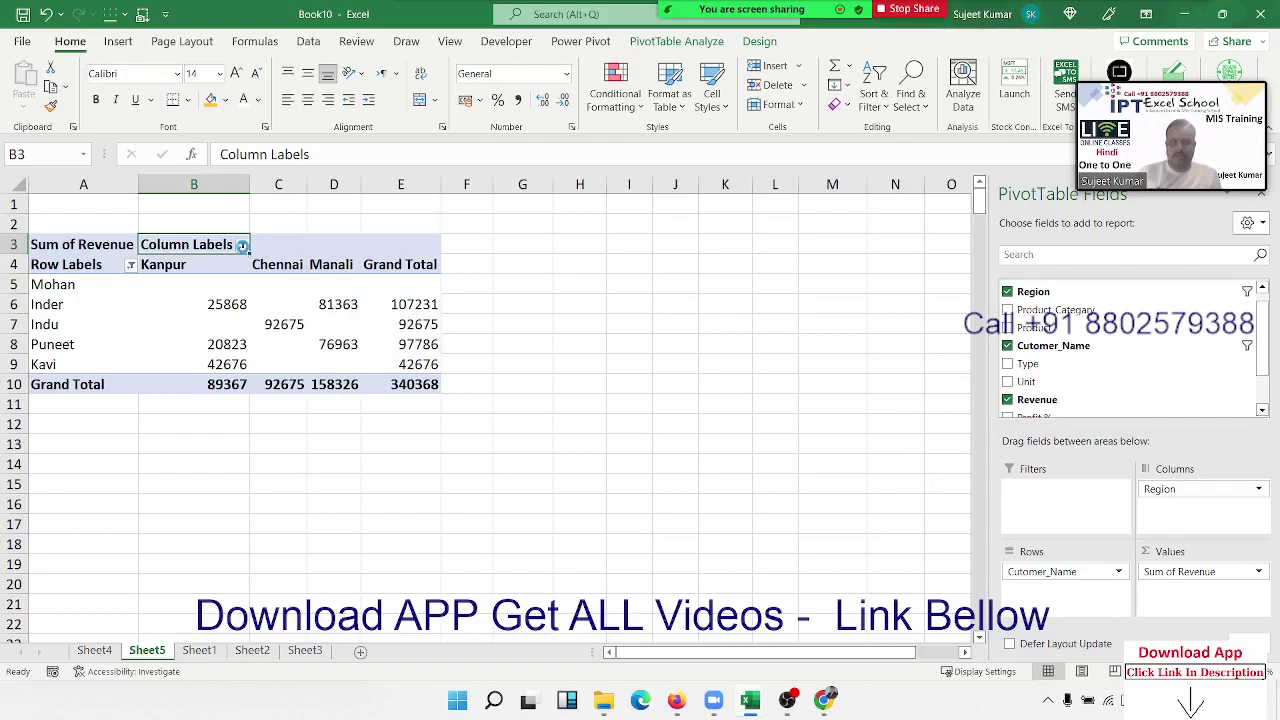
Clear the Region filter so every region column shows again
click(242, 246)
click(150, 334)
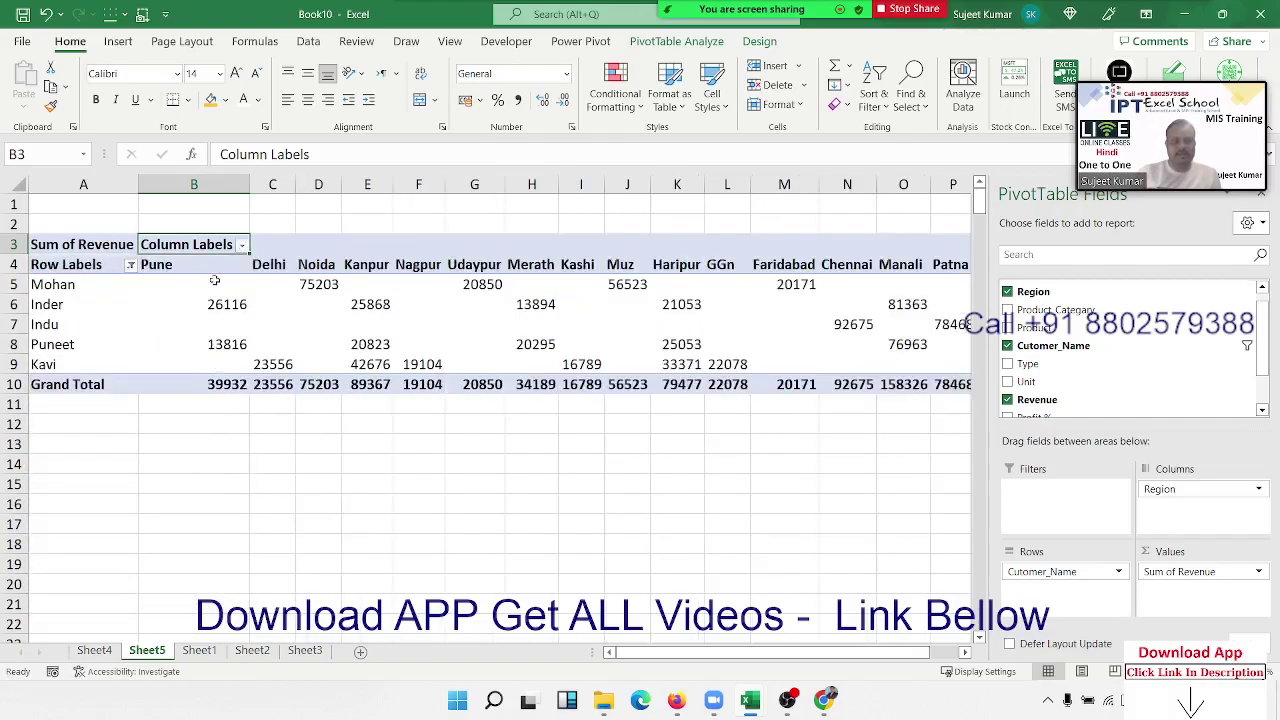
click(130, 264)
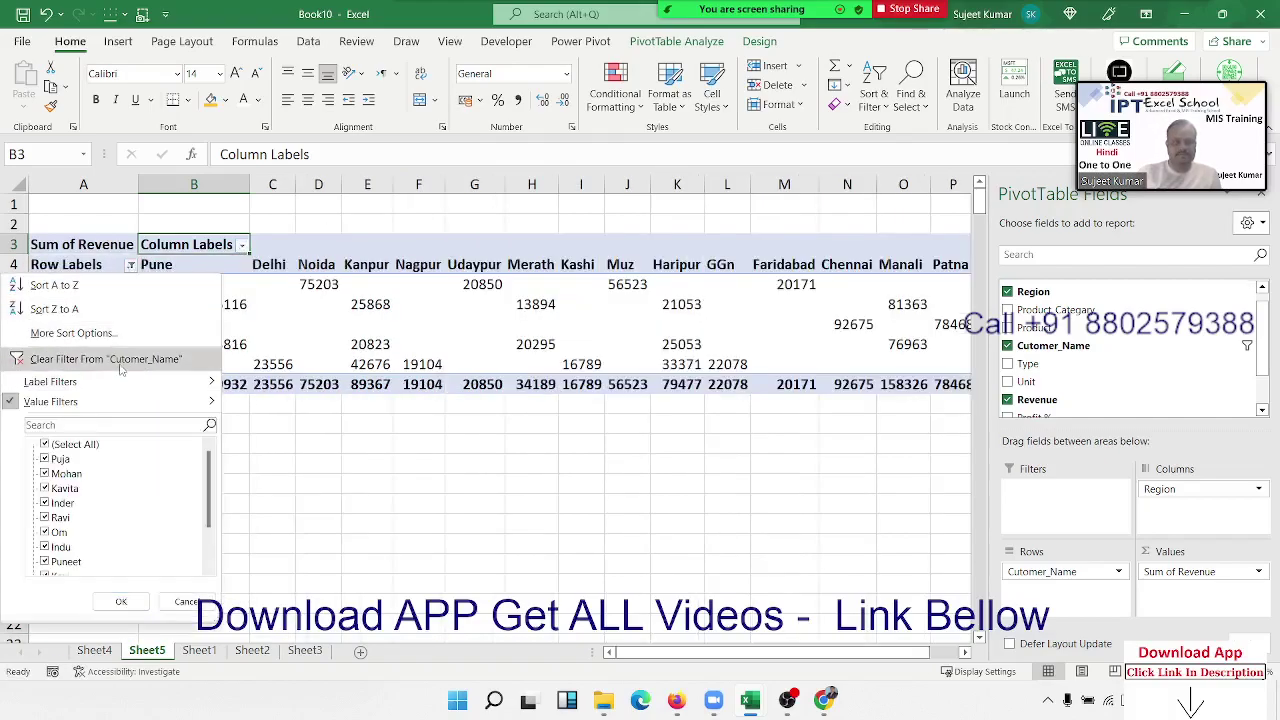
Clear the customer filter, add Product as a report filter and filter it to 3D CL
click(119, 360)
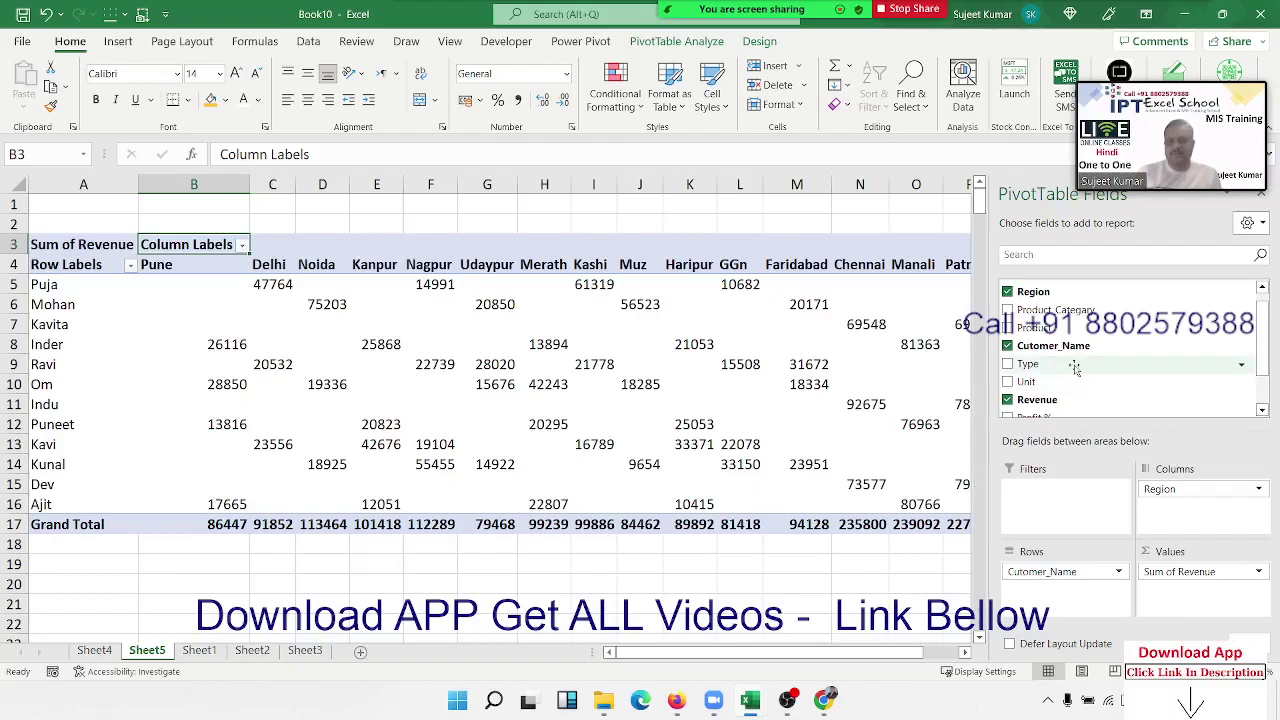
drag(1036, 327, 1060, 505)
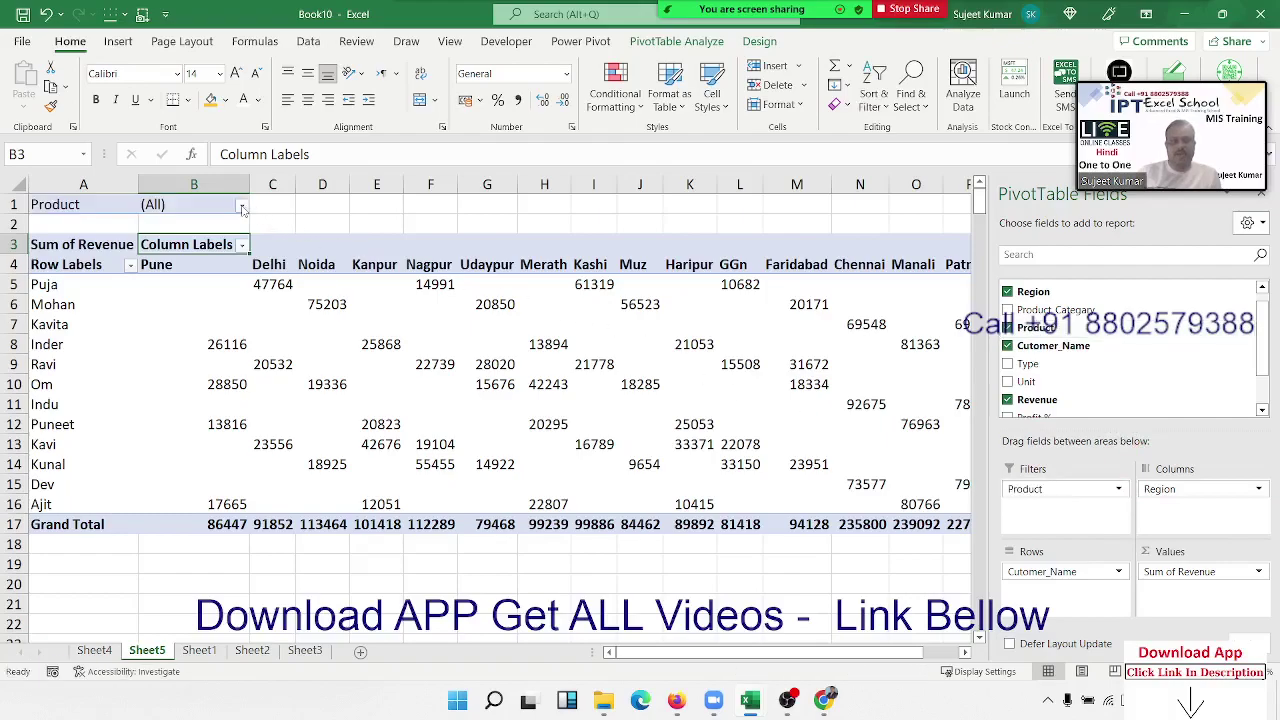
click(241, 205)
click(72, 259)
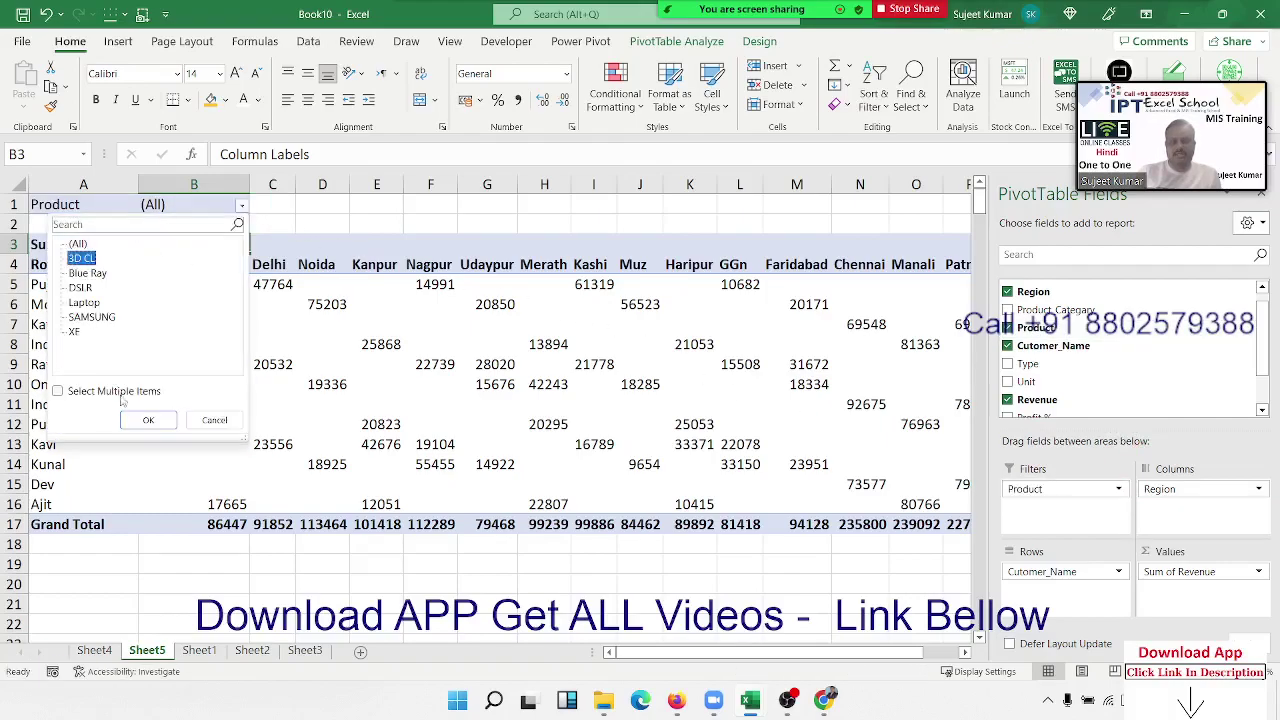
click(142, 421)
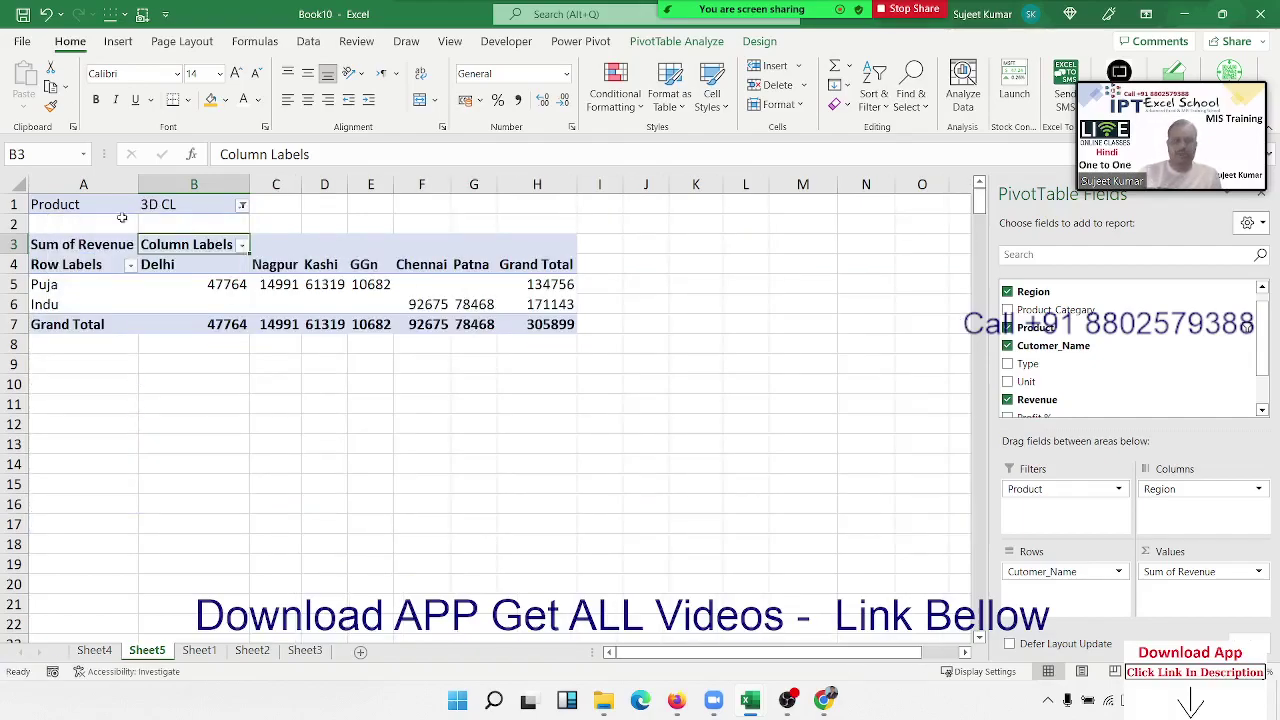
Switch the Product report filter back to (All) with multiple items allowed
click(240, 205)
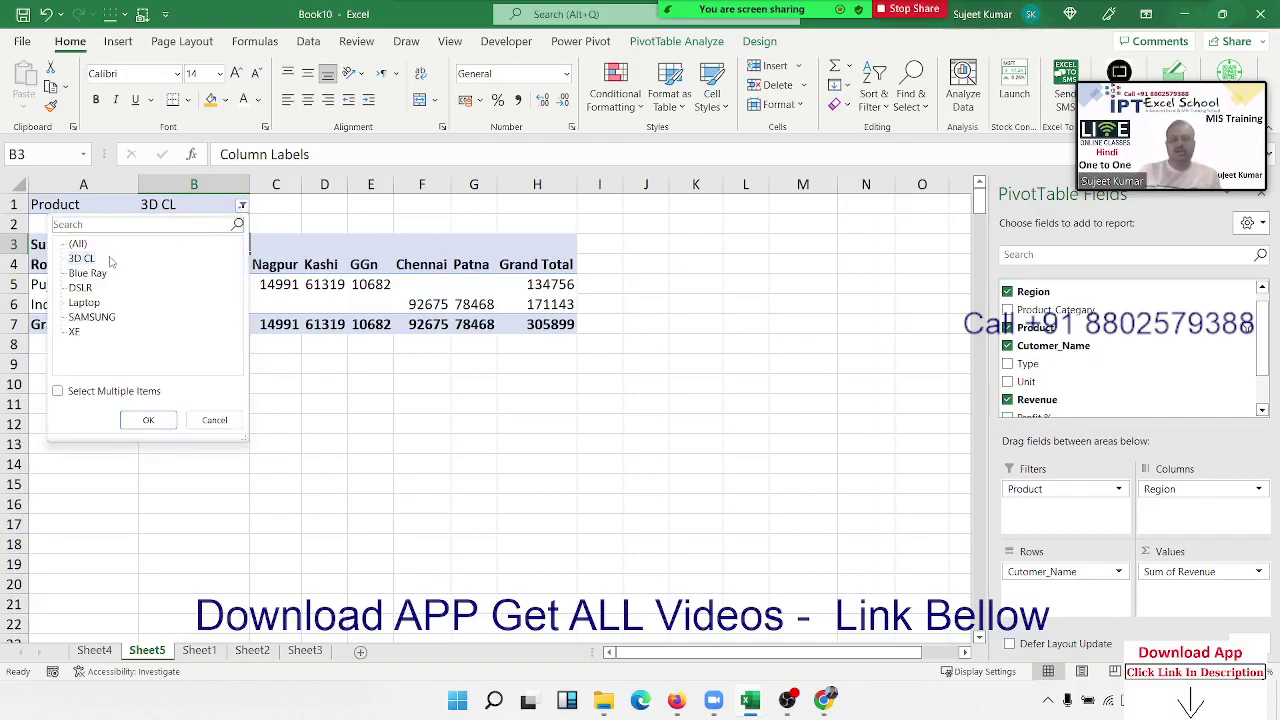
click(78, 245)
click(57, 391)
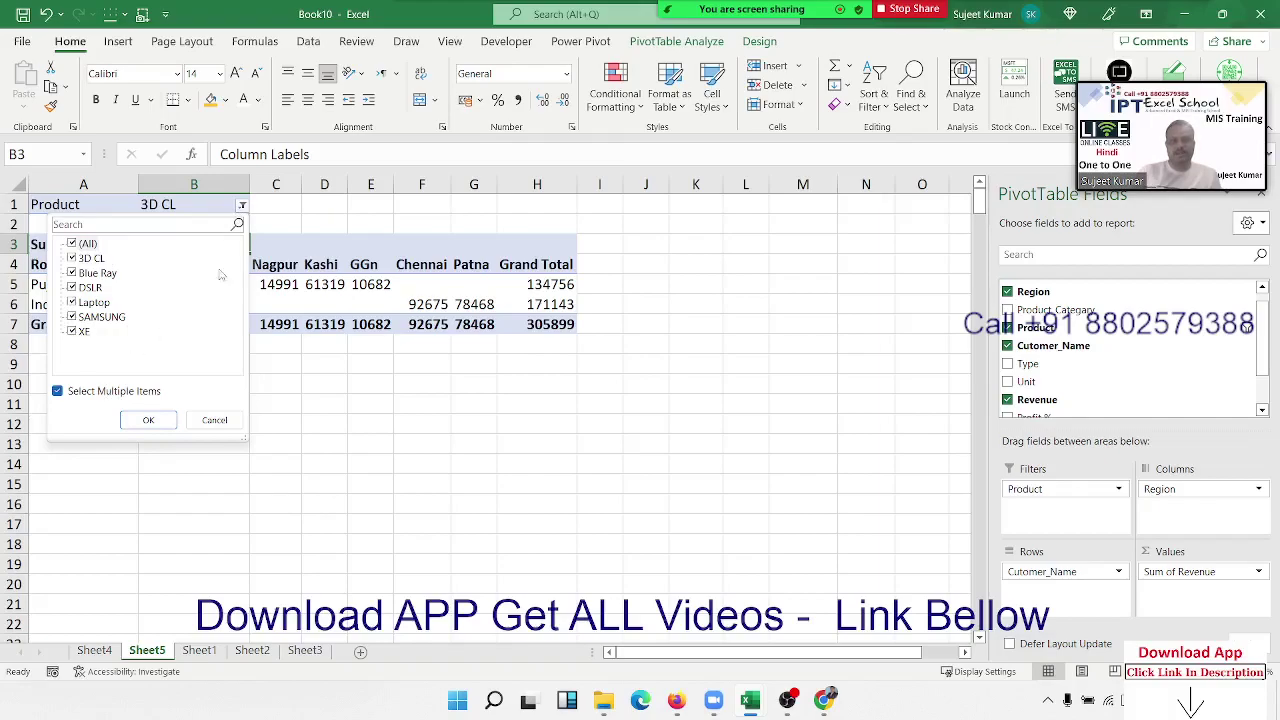
click(148, 420)
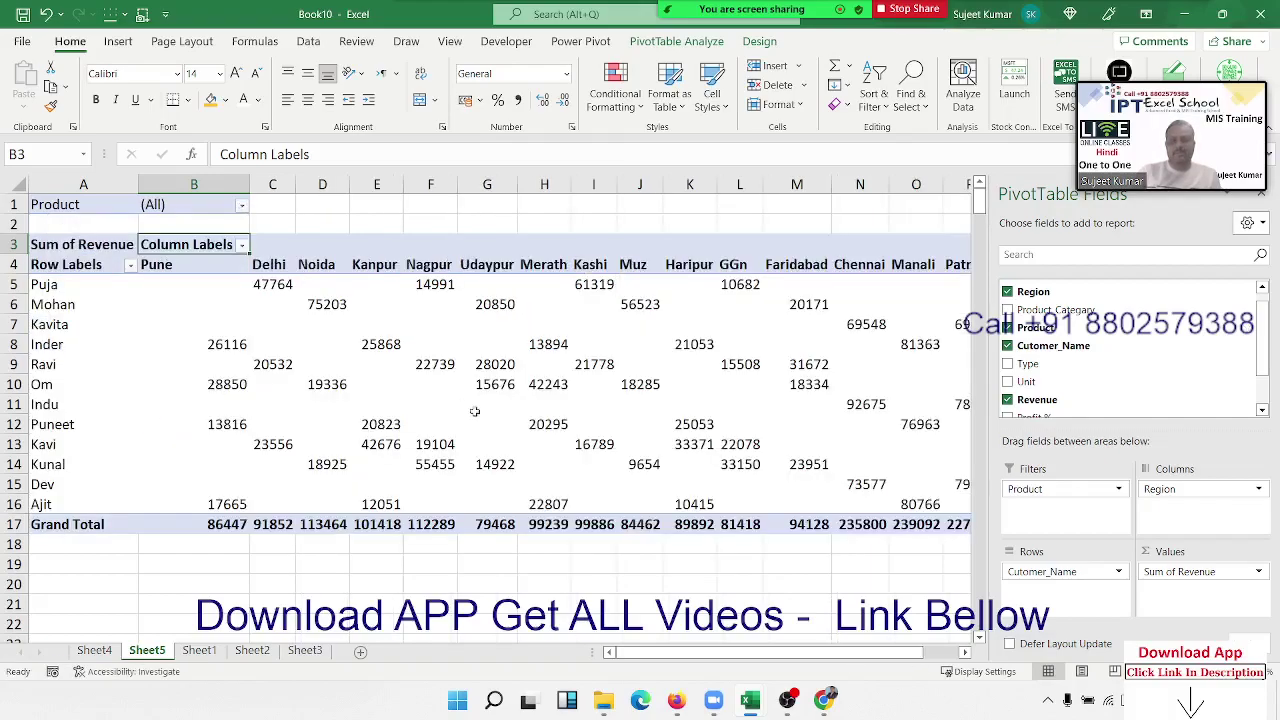
scroll(1071, 378, up, 1)
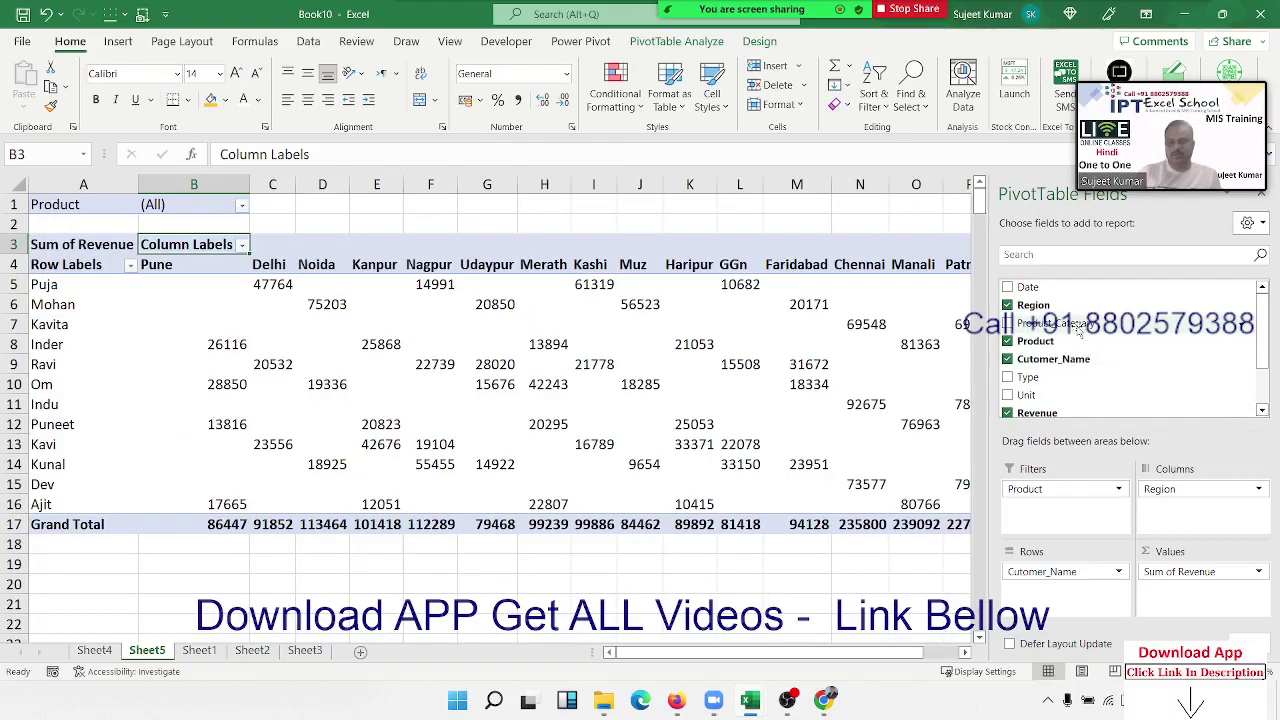
Add Product_Categary and Unit as report filters above the pivot
drag(1078, 330, 1065, 487)
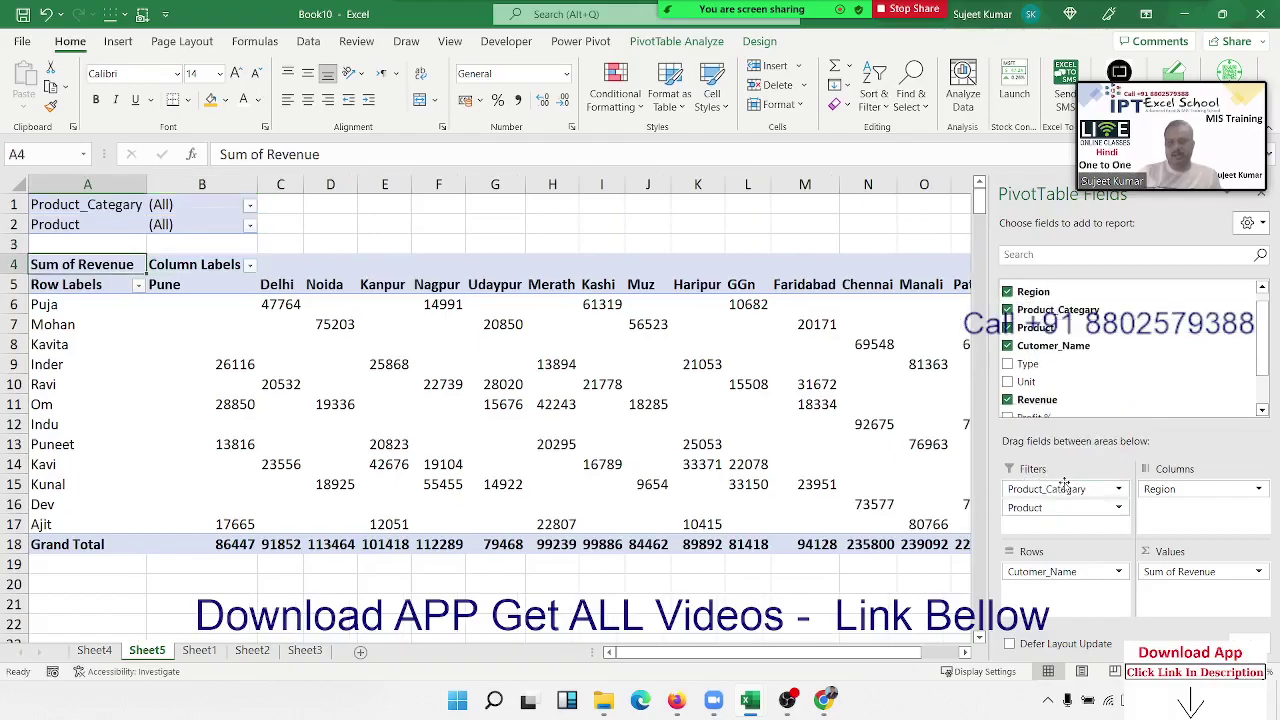
drag(1045, 381, 1060, 522)
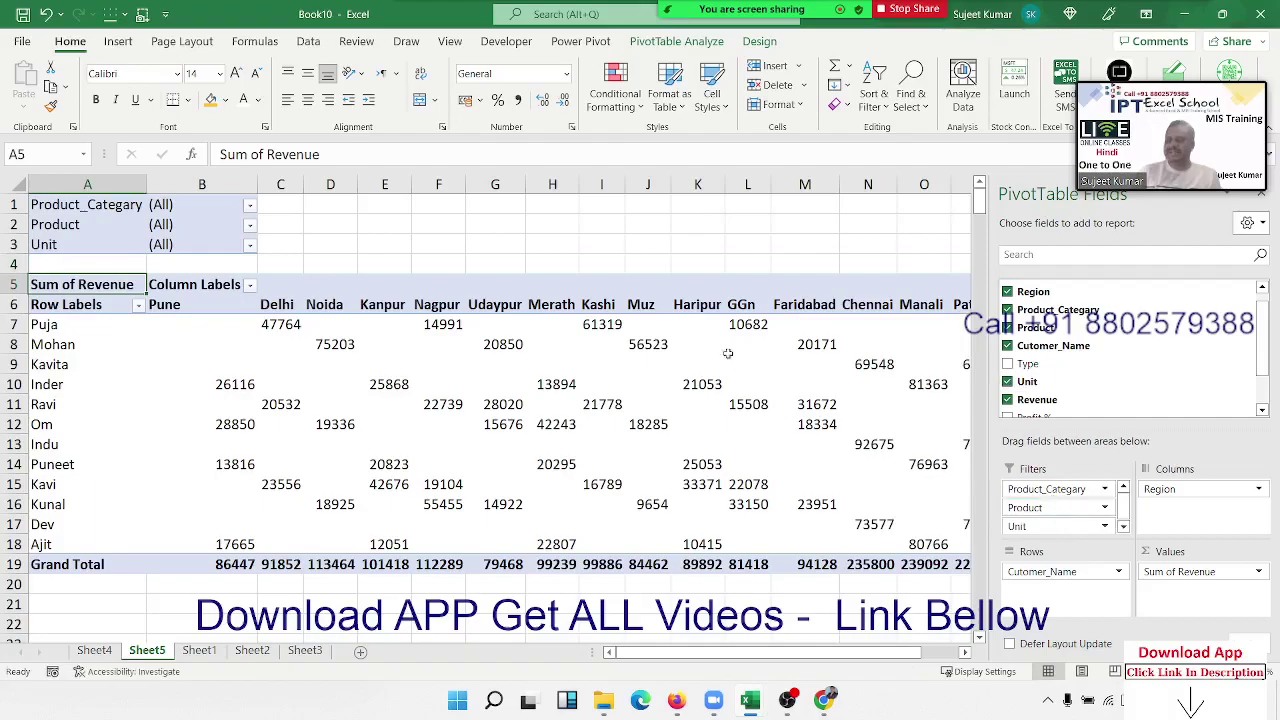
click(250, 205)
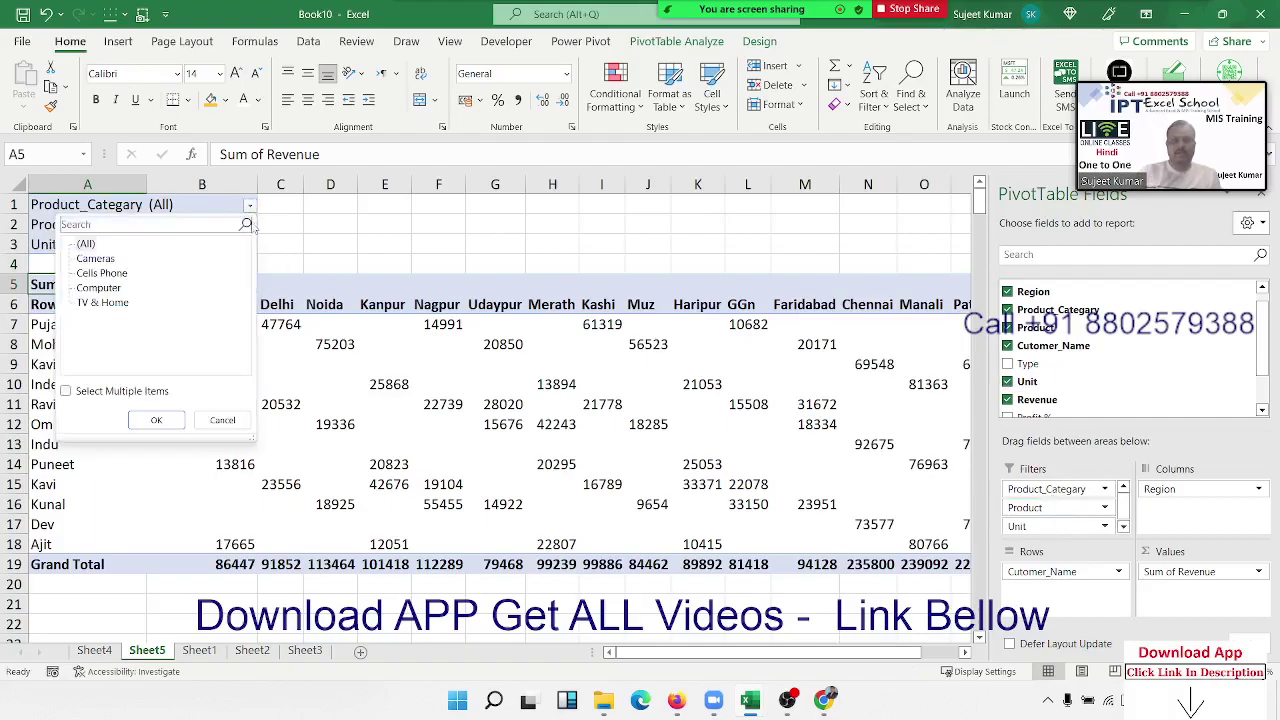
click(381, 233)
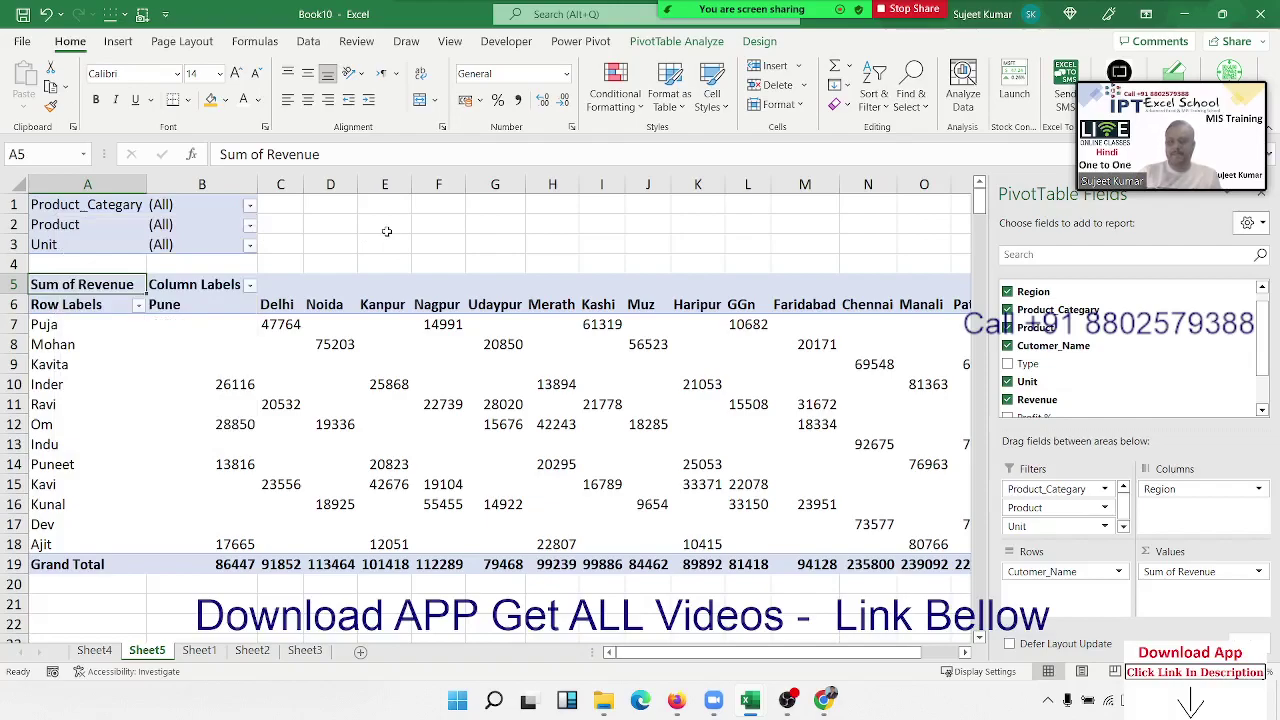
Select the empty value cells in the Puneet row and Ravi/Kanpur cell E11
click(420, 463)
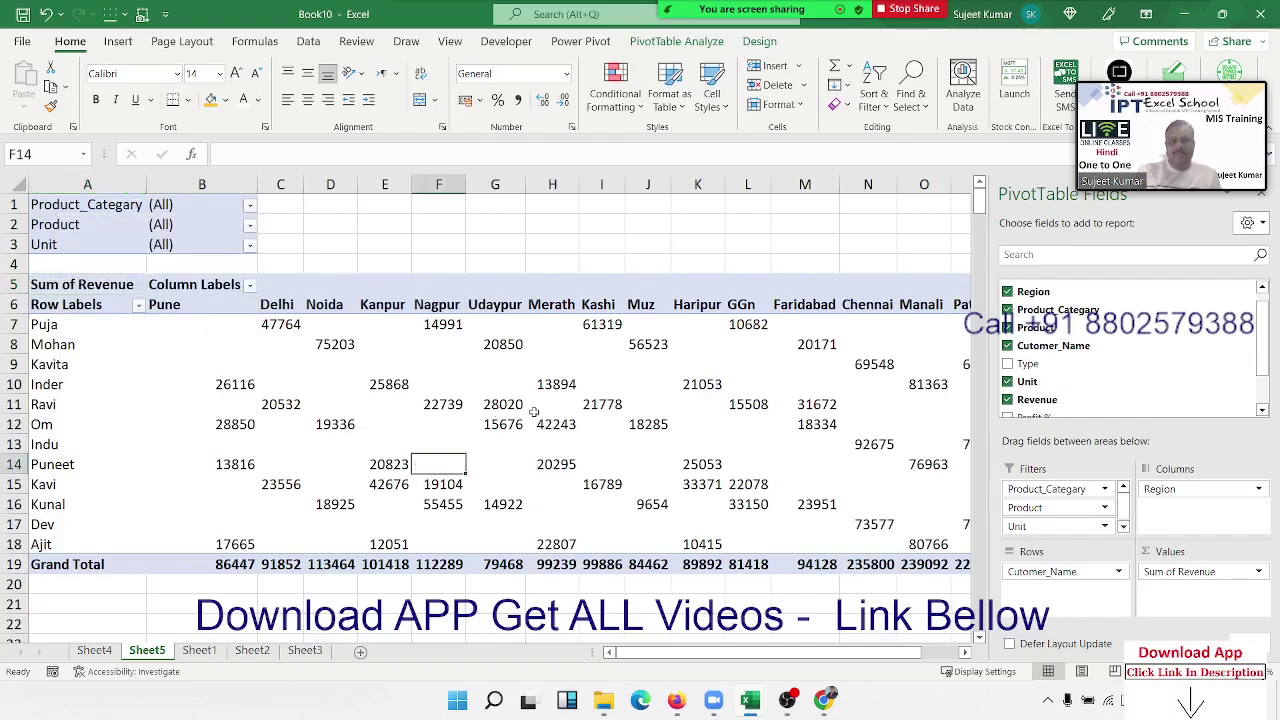
click(388, 408)
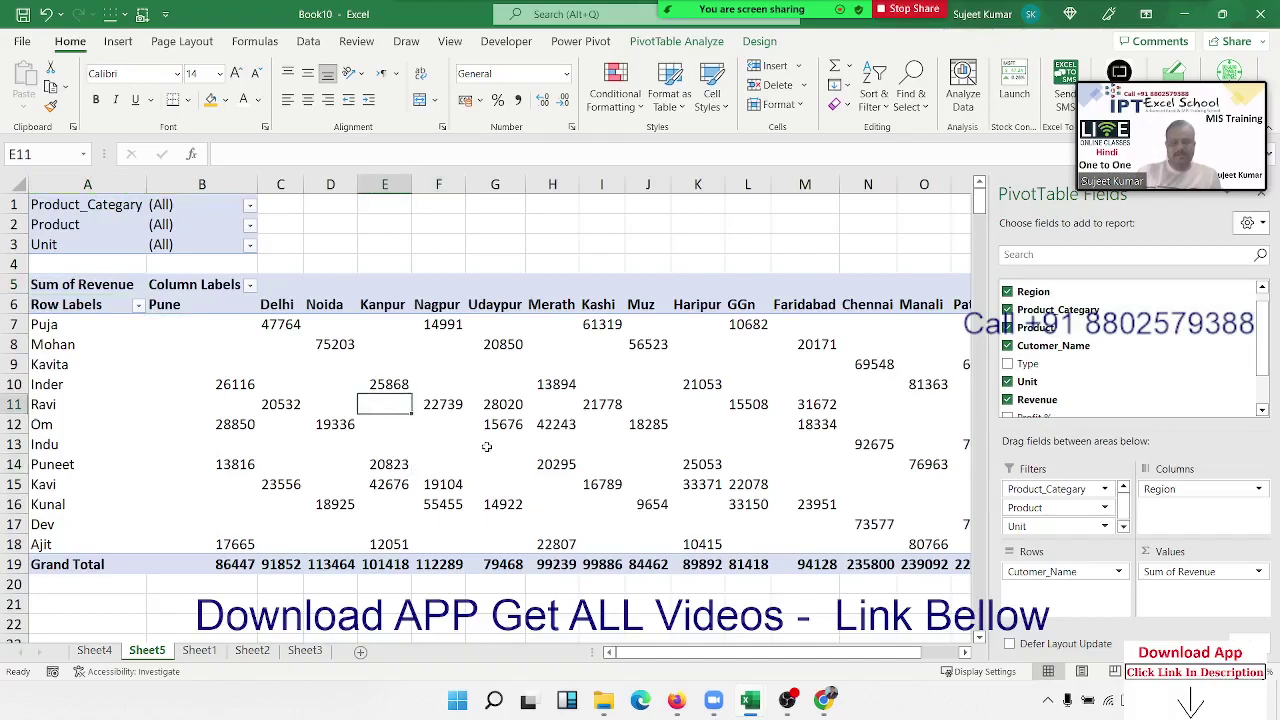
scroll(486, 447, down, 7)
scroll(486, 447, up, 7)
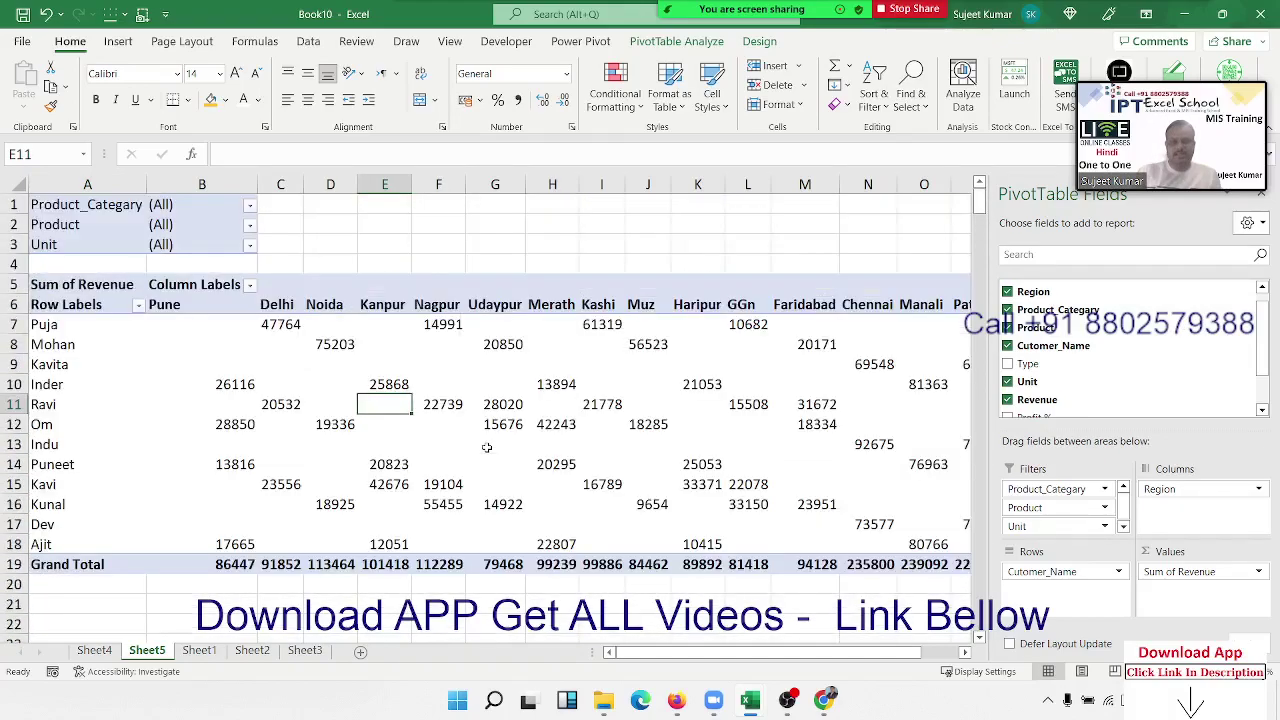
Make the pivot table's empty cells display 0 via PivotTable Options
right_click(388, 402)
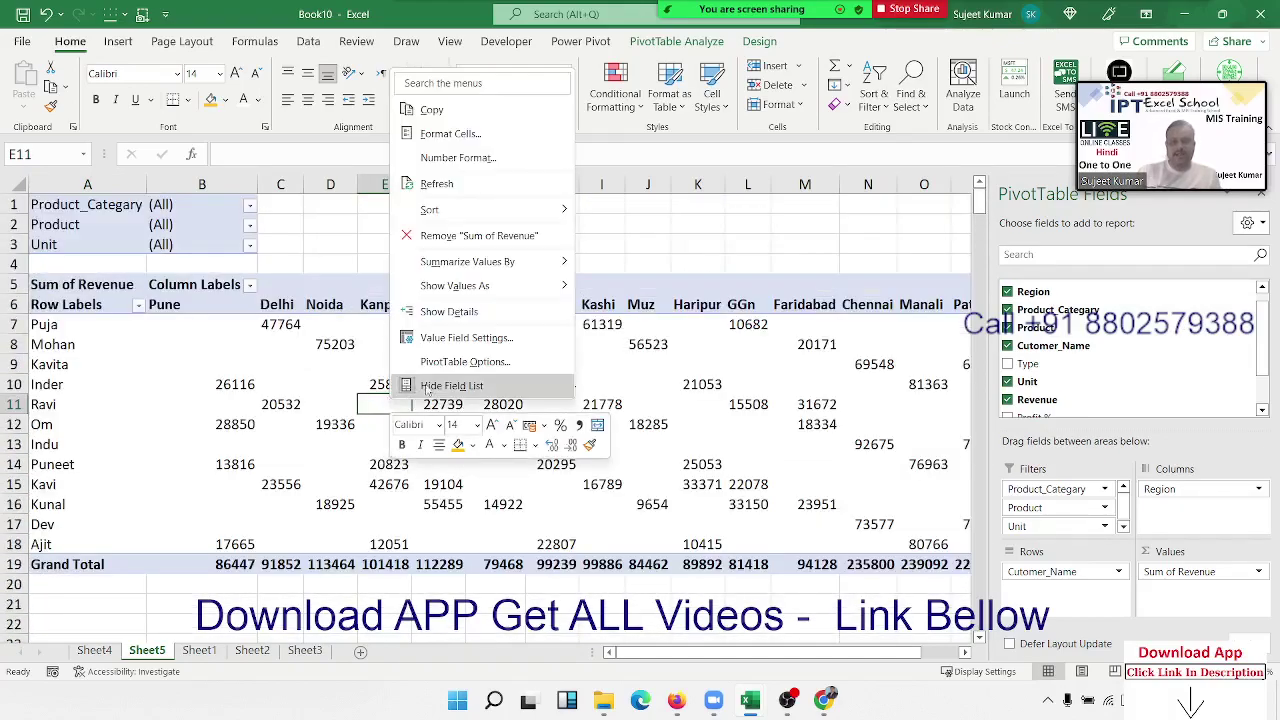
click(455, 367)
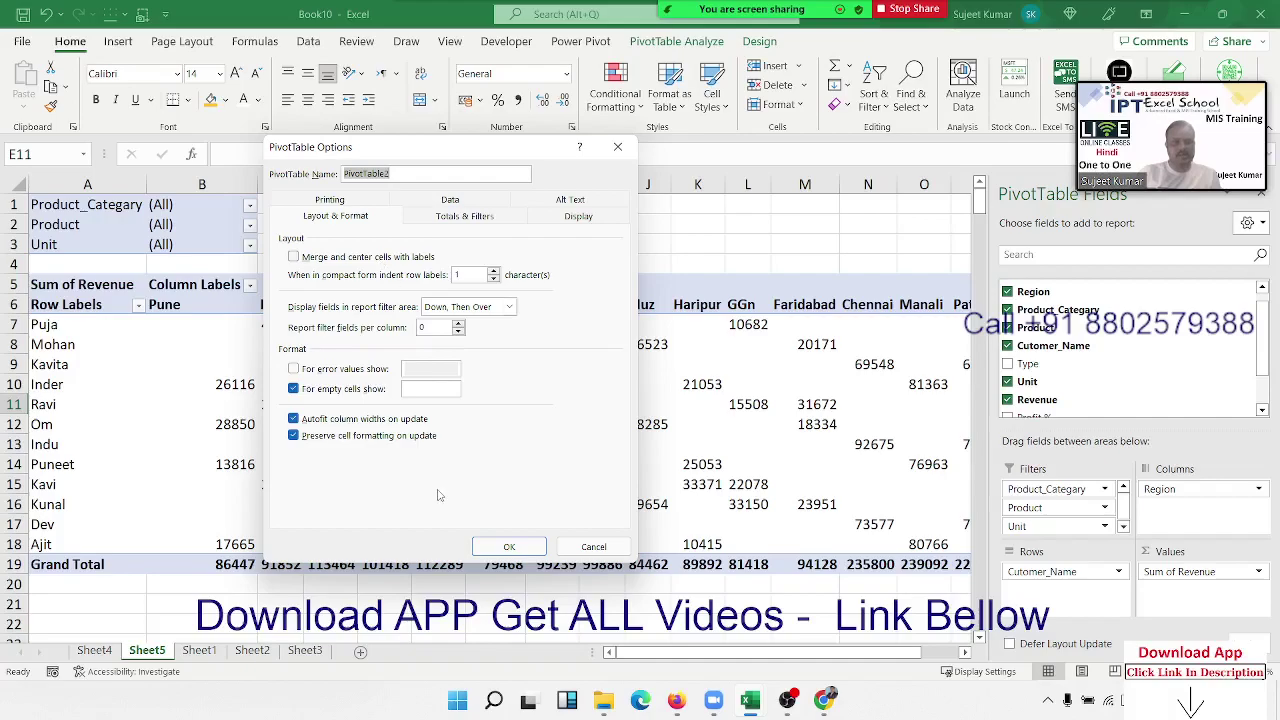
click(420, 392)
text(0)
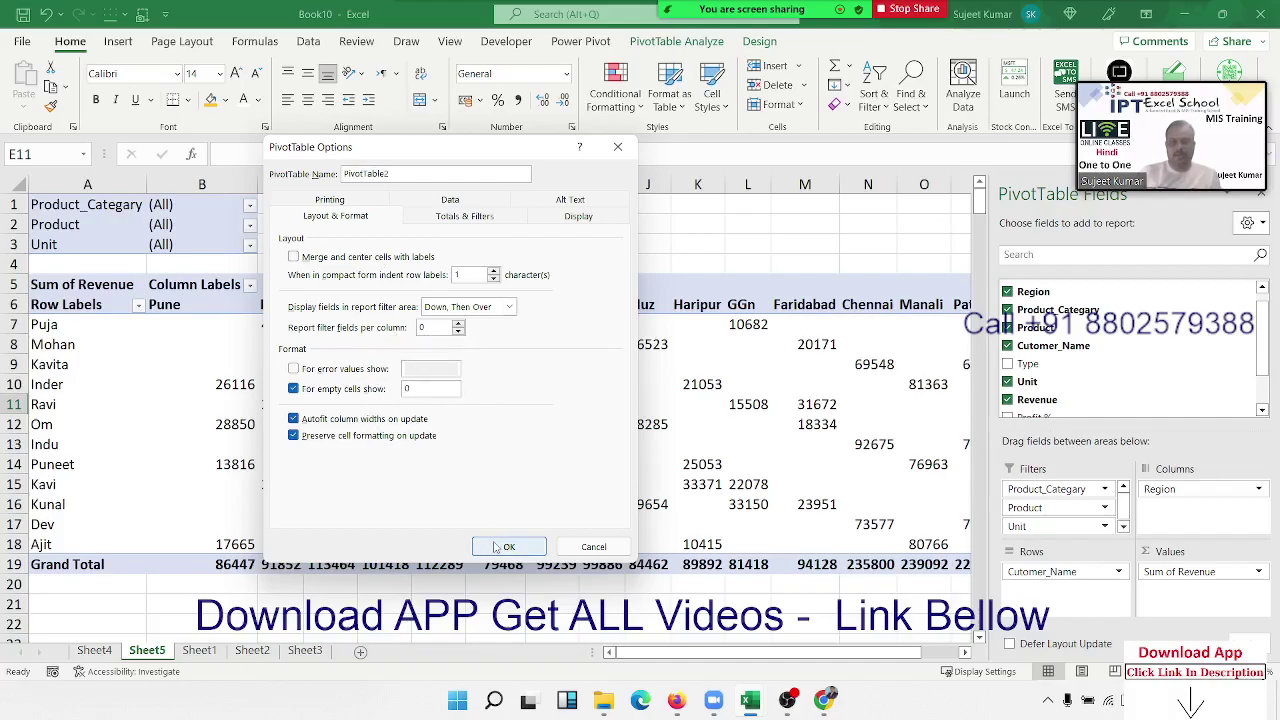
click(498, 546)
Review the pivot's Totals & Filters, Display and Data options without changing anything
right_click(377, 400)
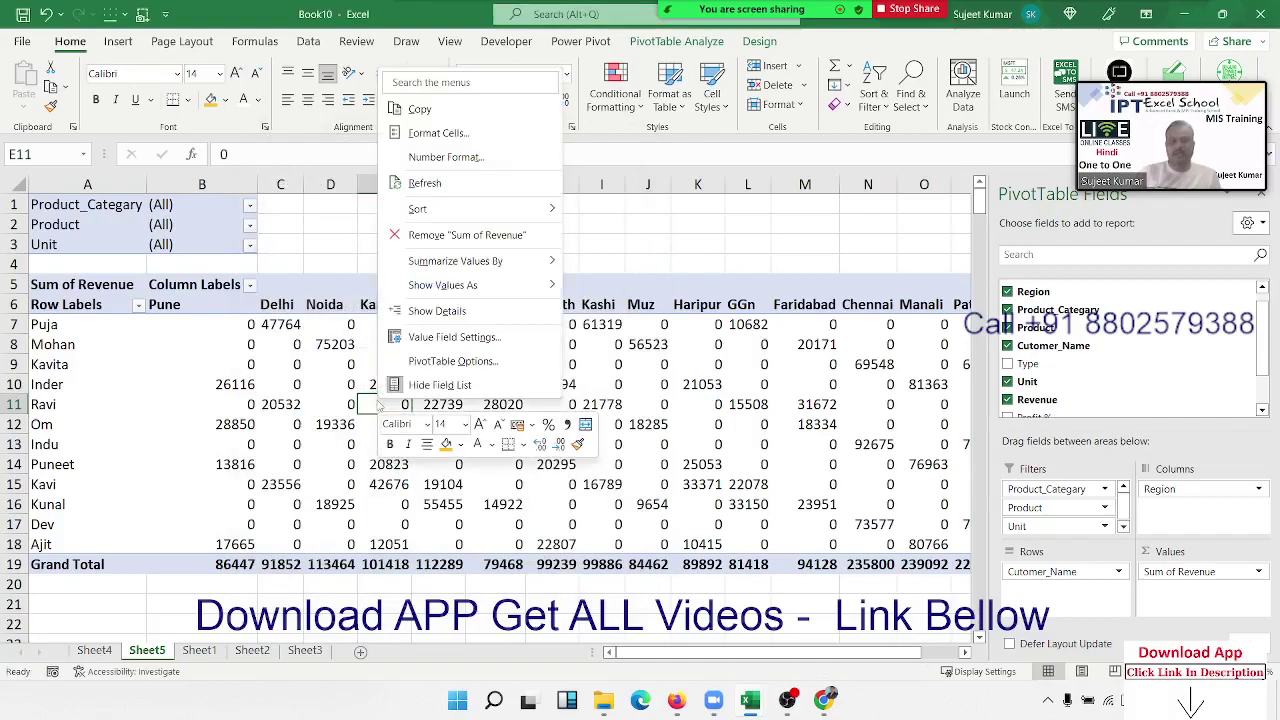
click(412, 362)
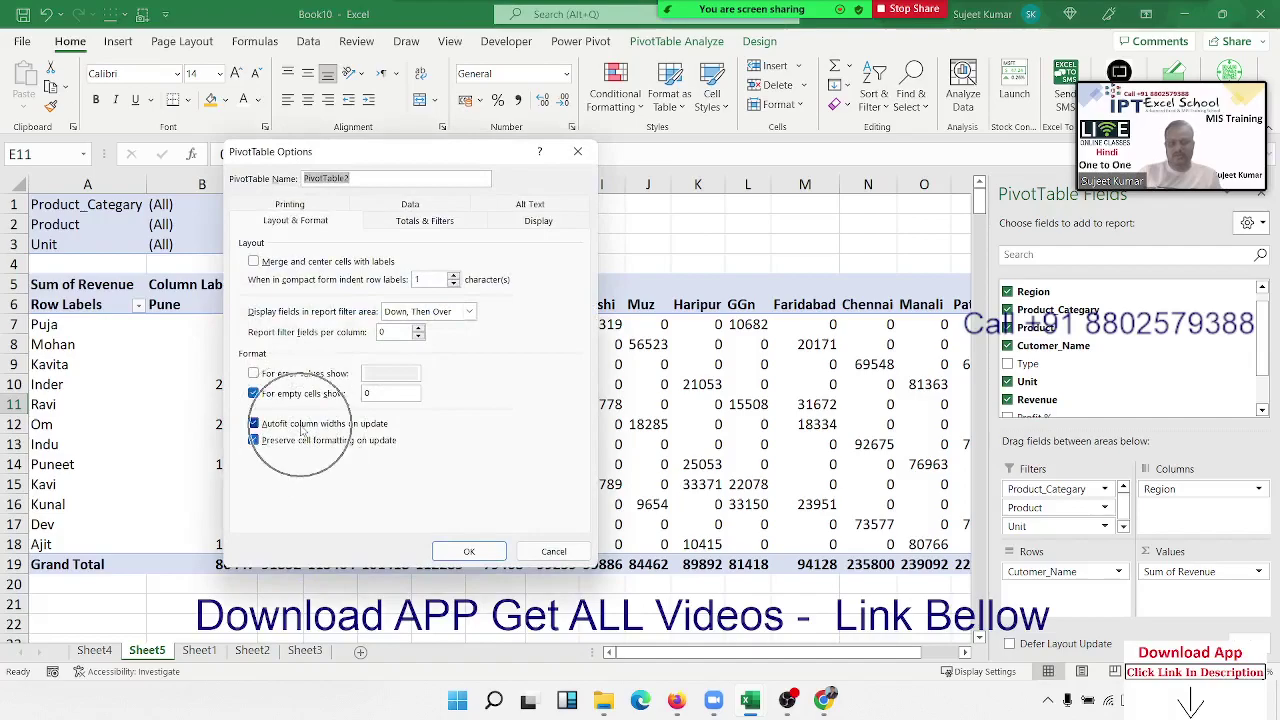
drag(393, 158, 258, 213)
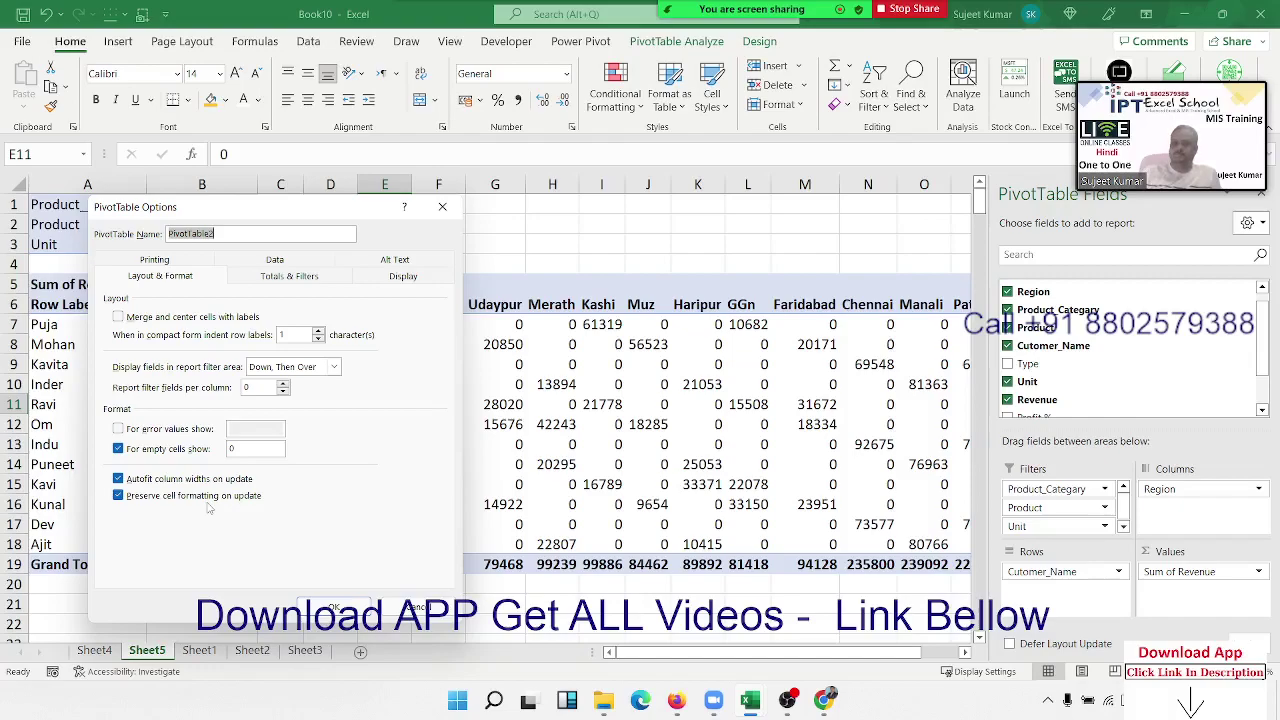
click(295, 278)
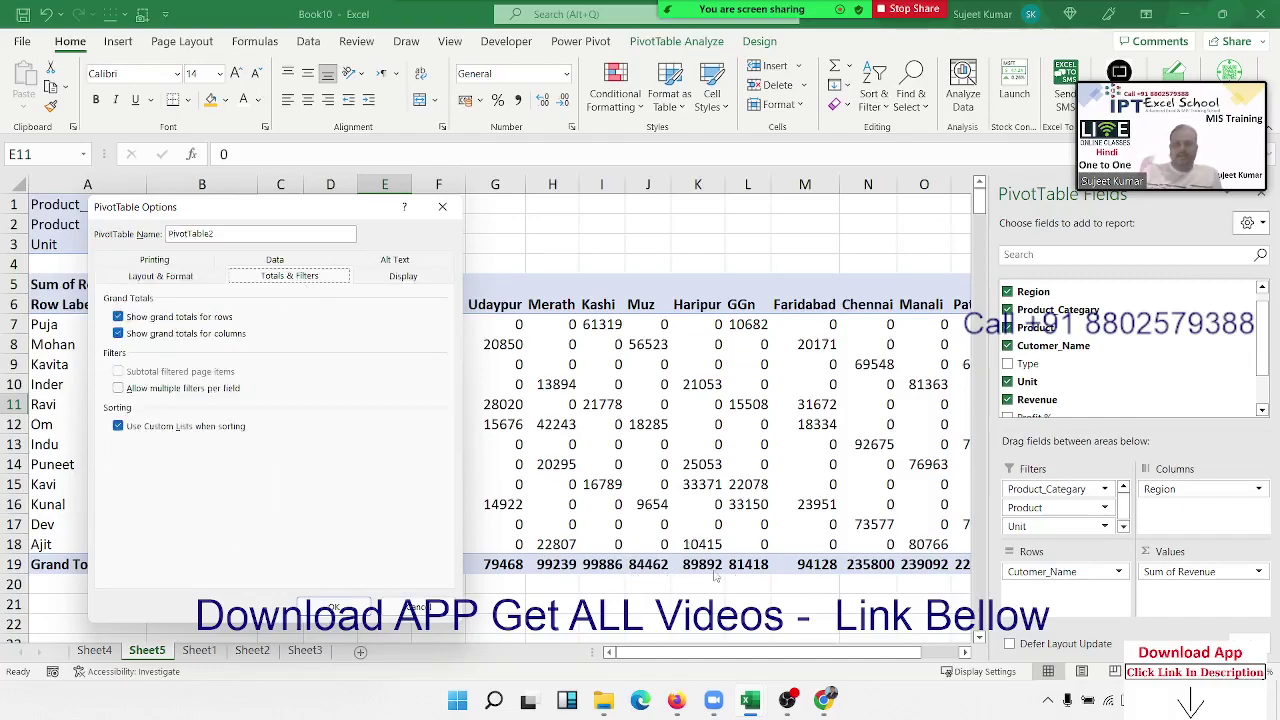
click(410, 278)
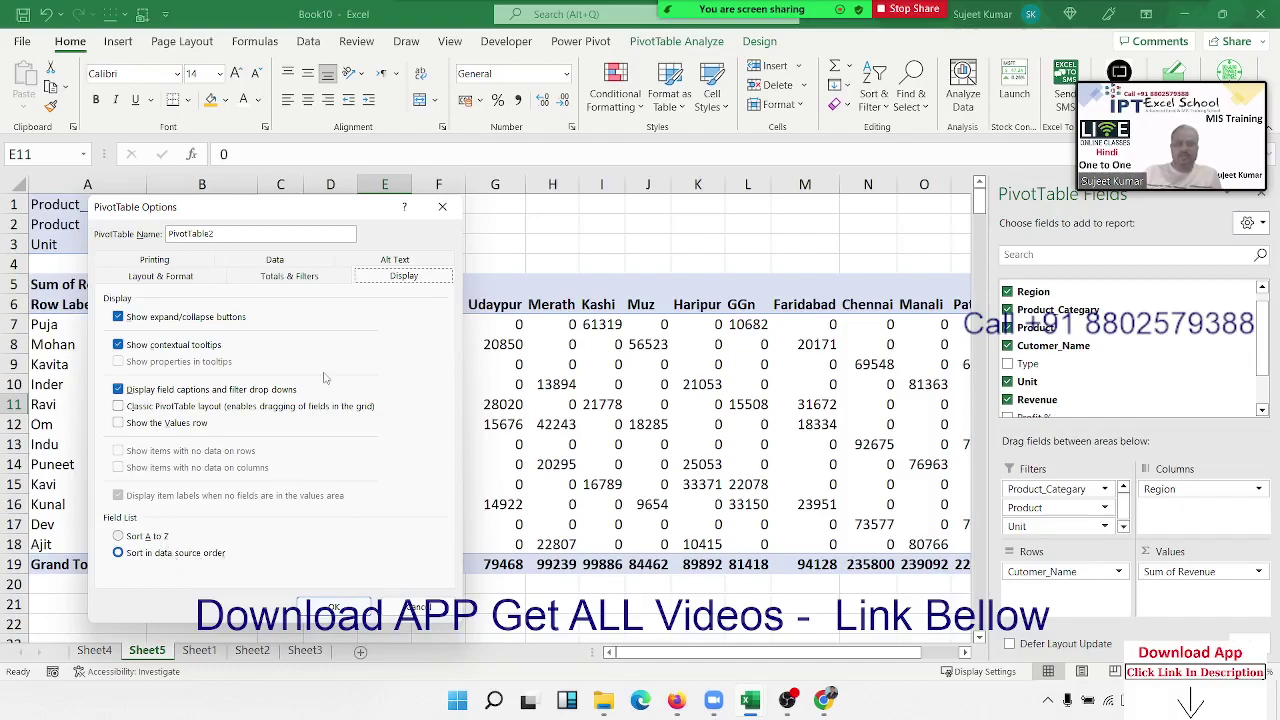
click(296, 260)
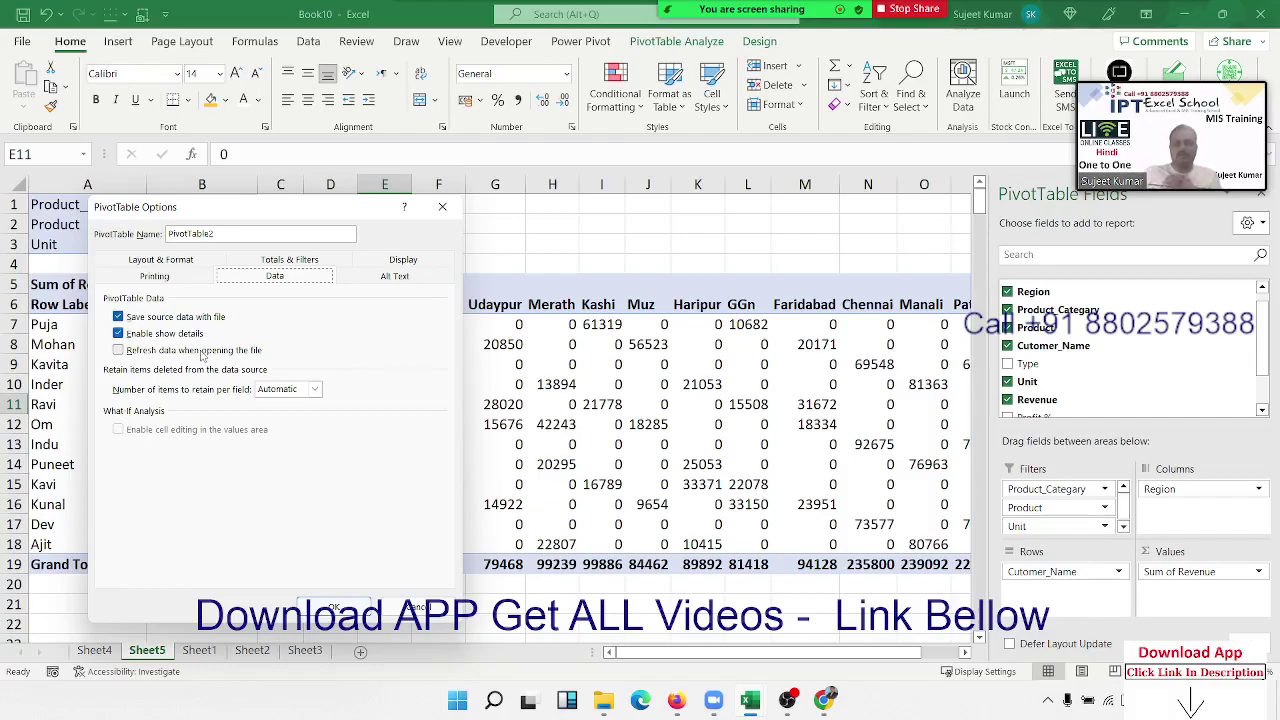
Close PivotTable Options unchanged, select pivot cell K11 and show the PivotTable Analyze tools
click(442, 206)
click(697, 404)
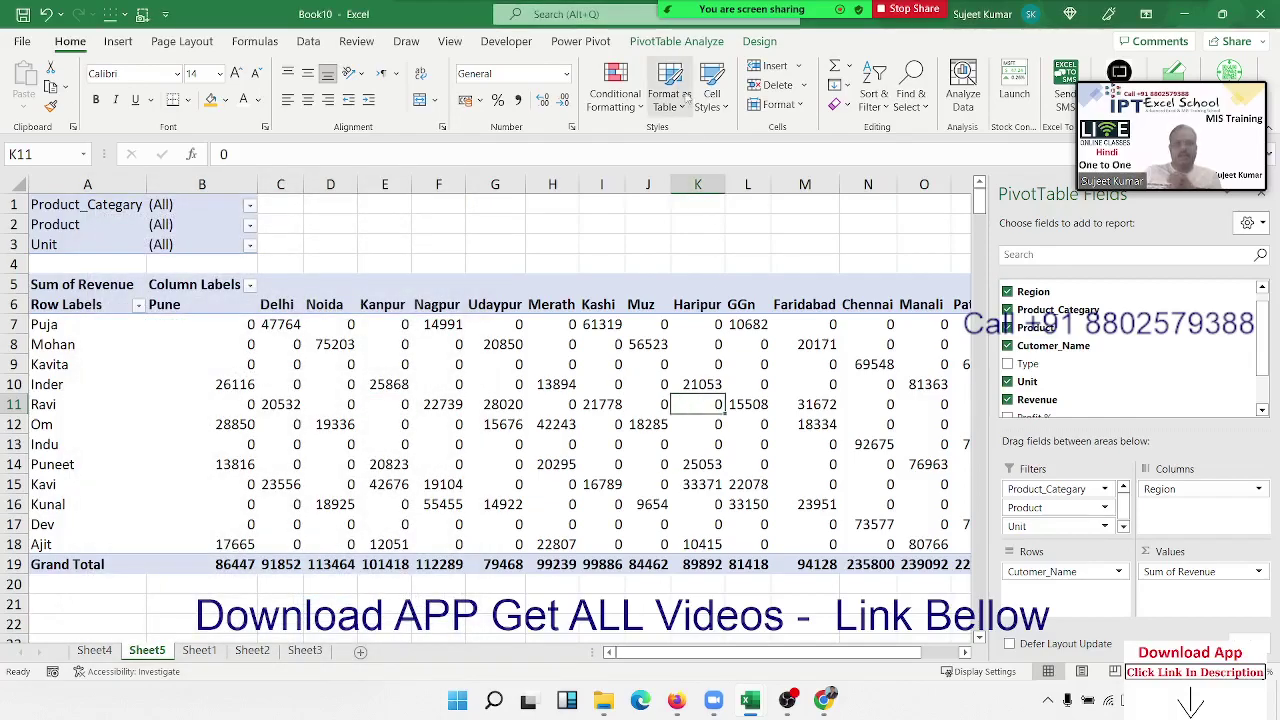
click(676, 41)
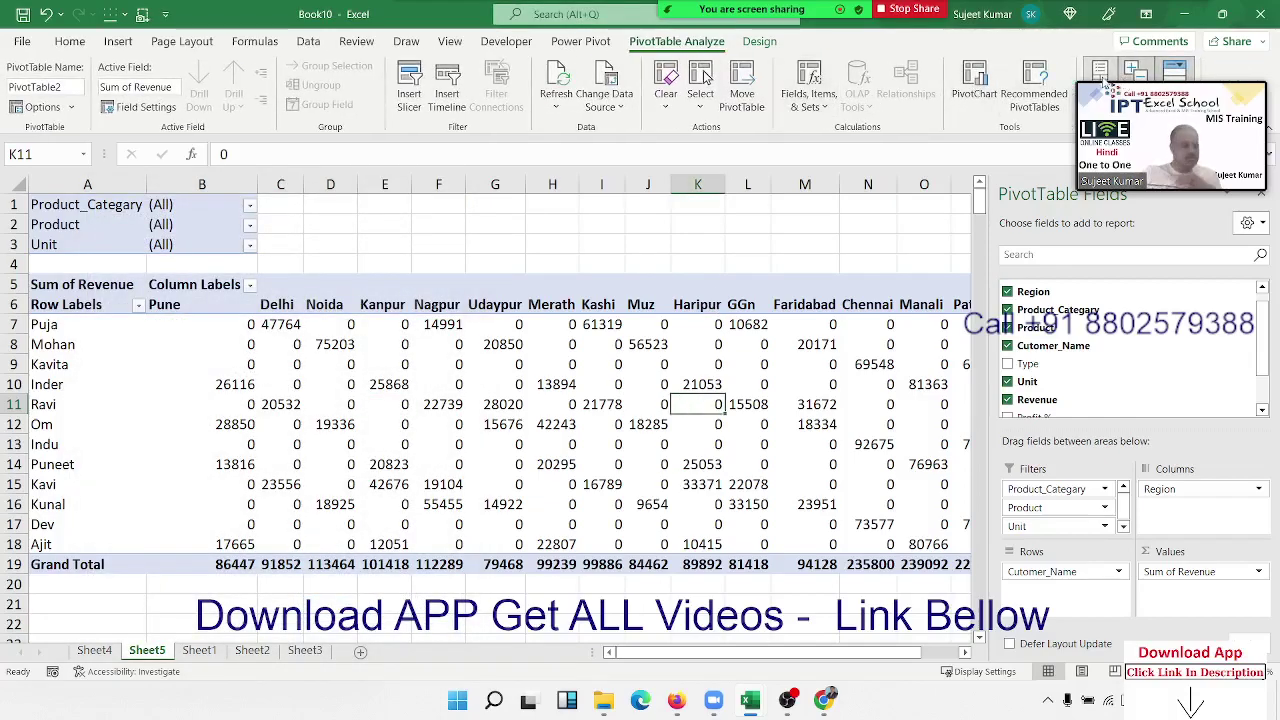